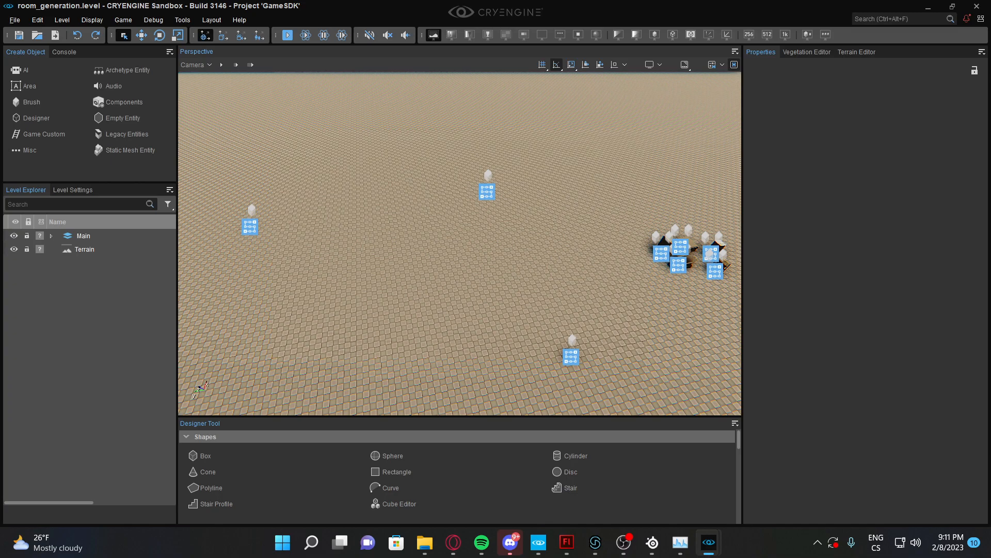
# Survey the four corner marker entities on the terrain and the group of furniture props beside them
pyautogui.moveTo(460, 243); pyautogui.dragTo(392, 243, button='right')
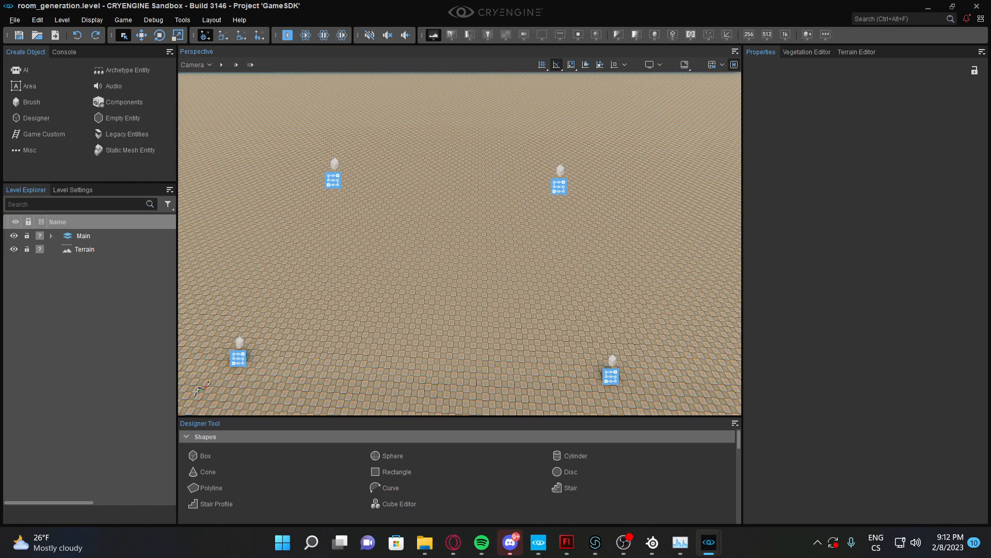
pyautogui.moveTo(459, 242); pyautogui.dragTo(577, 248, button='right')
pyautogui.press('w')
pyautogui.scroll(3, 535, 240)
pyautogui.moveTo(278, 159); pyautogui.dragTo(653, 386)
pyautogui.click(509, 325)
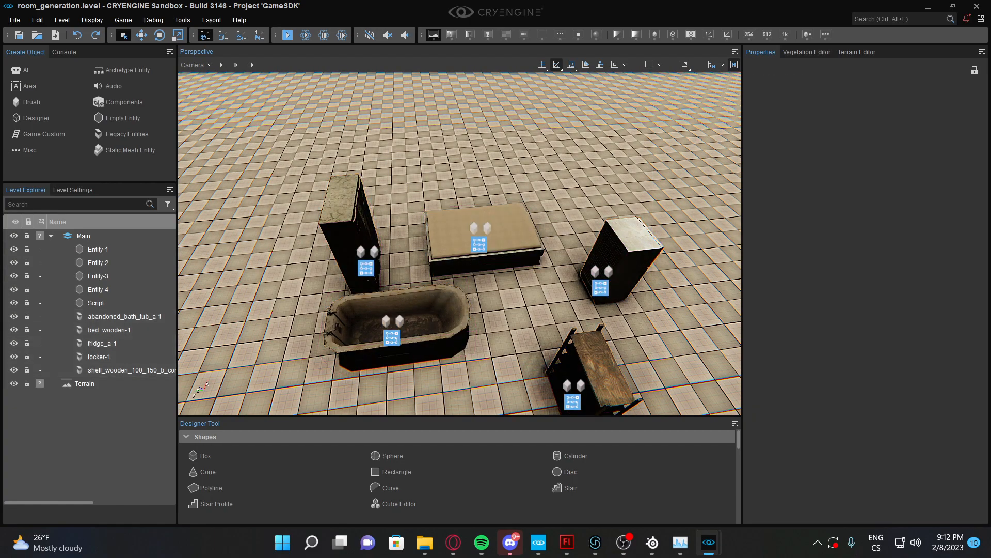
pyautogui.press('s')
pyautogui.moveTo(369, 188); pyautogui.dragTo(349, 181, button='right')
pyautogui.moveTo(349, 181); pyautogui.dragTo(588, 347)
pyautogui.click(587, 347)
pyautogui.moveTo(588, 347); pyautogui.dragTo(491, 308, button='right')
pyautogui.press('a')
pyautogui.press('s')
pyautogui.press('w')
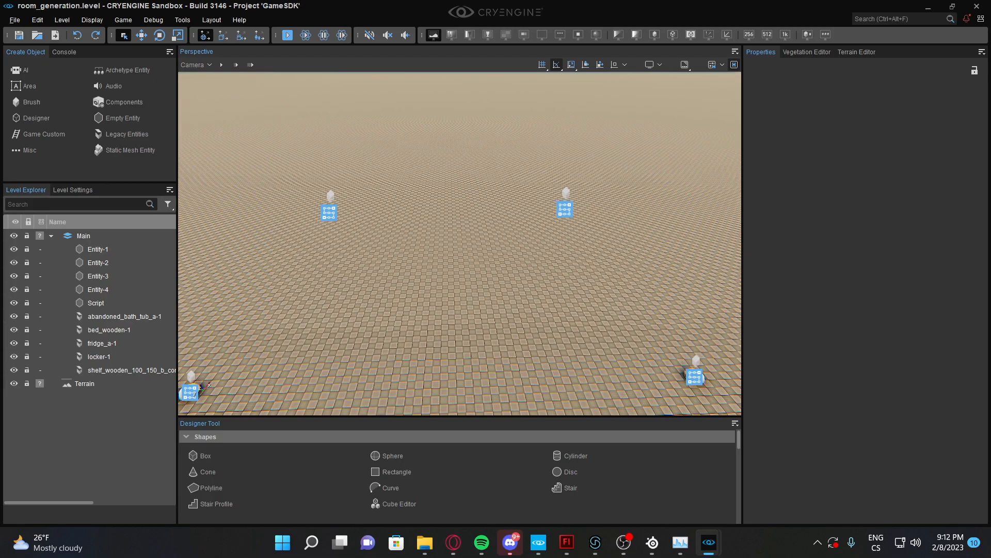
# Examine the furniture props up close: the bathtub, wooden bed, fridge, locker and wooden shelf
pyautogui.moveTo(490, 308); pyautogui.dragTo(469, 282, button='right')
pyautogui.press('s')
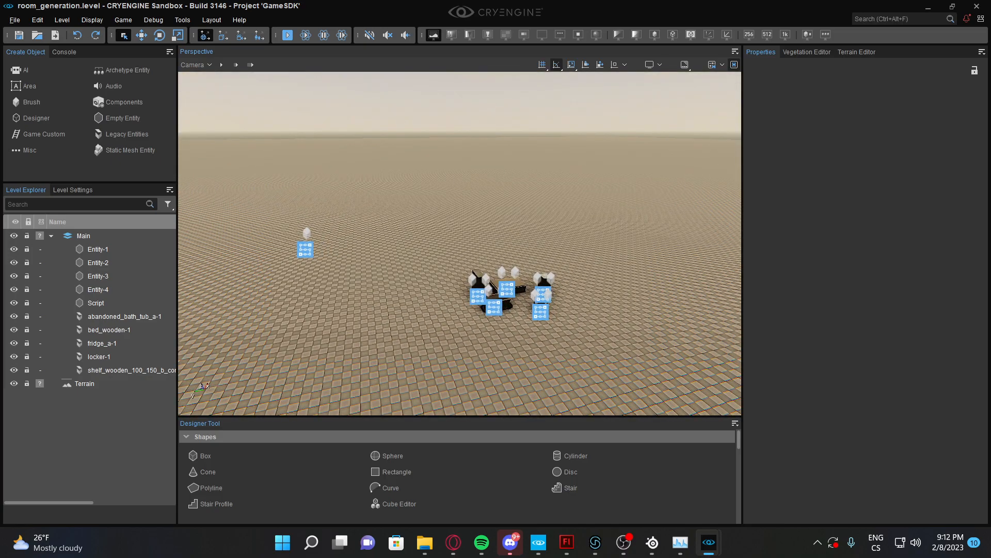
pyautogui.press('w')
pyautogui.moveTo(468, 282); pyautogui.dragTo(465, 316, button='right')
pyautogui.press('s')
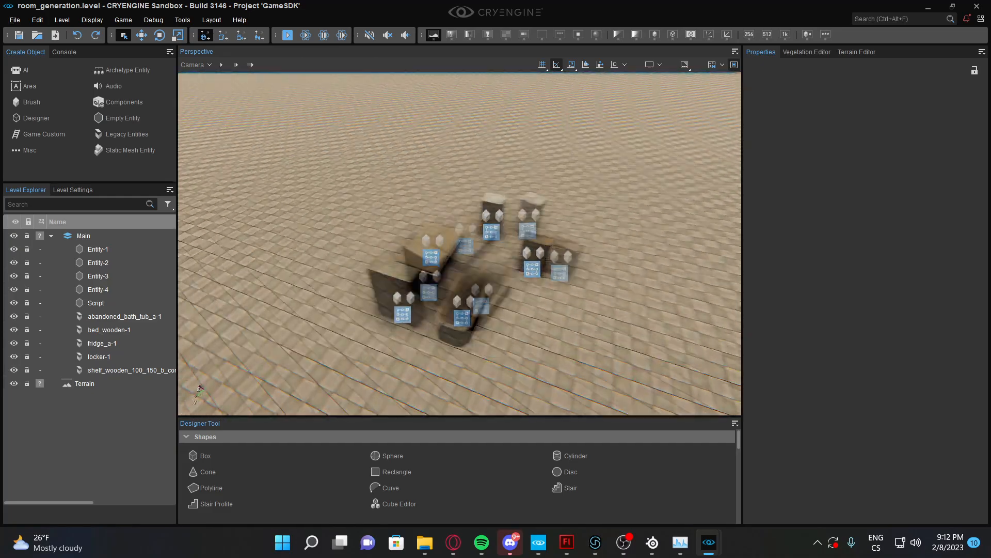
pyautogui.moveTo(398, 237); pyautogui.dragTo(554, 338)
pyautogui.moveTo(555, 338); pyautogui.dragTo(516, 335, button='right')
pyautogui.press('w')
pyautogui.click(371, 166)
pyautogui.moveTo(370, 167); pyautogui.dragTo(649, 354)
pyautogui.click(648, 354)
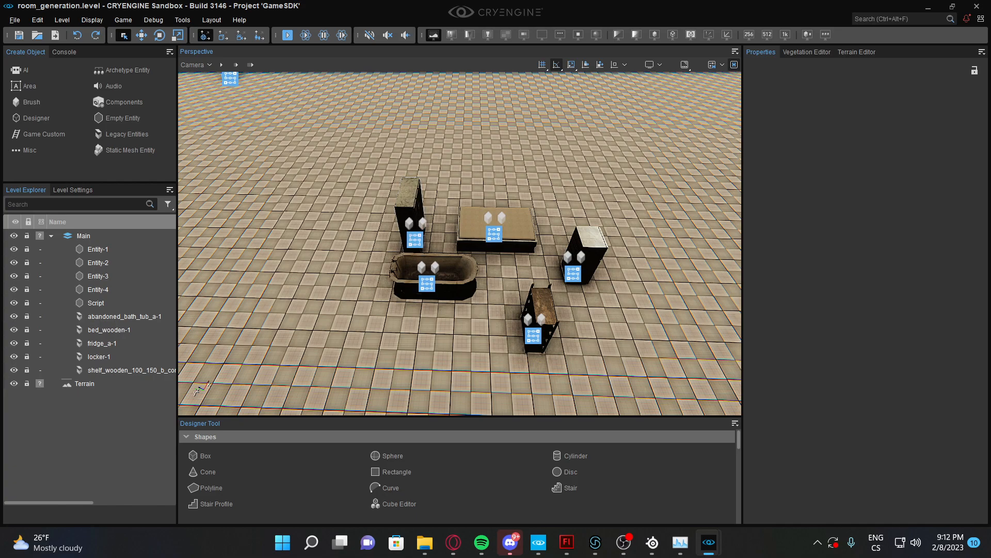
pyautogui.moveTo(373, 173); pyautogui.dragTo(622, 341)
pyautogui.click(623, 340)
pyautogui.moveTo(325, 166); pyautogui.dragTo(617, 351)
pyautogui.click(617, 351)
# Compare the furniture group with the area between the corner markers, and inspect the small entity standing apart from them
pyautogui.moveTo(617, 351); pyautogui.dragTo(638, 338, button='right')
pyautogui.press('a')
pyautogui.press('s')
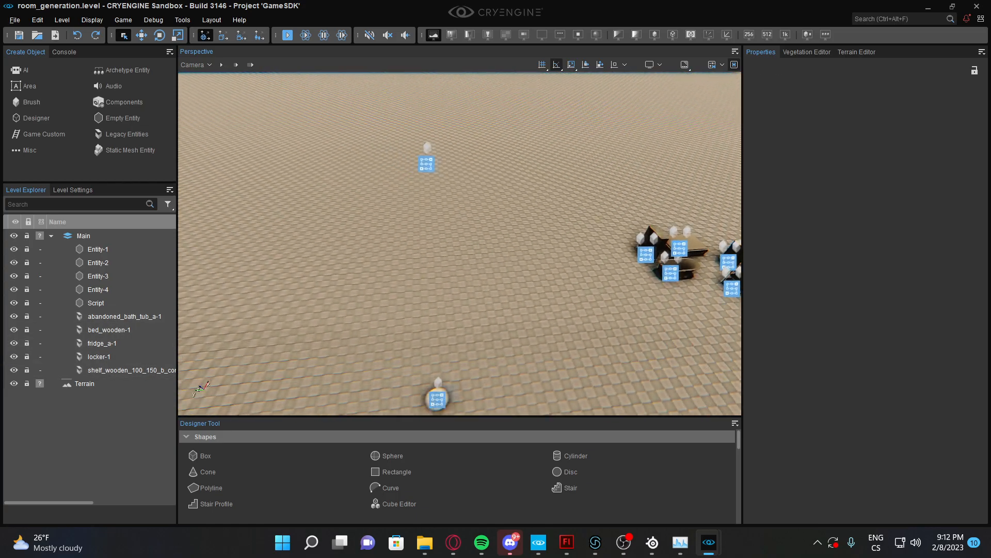
pyautogui.press('w')
pyautogui.moveTo(637, 338); pyautogui.dragTo(686, 341, button='right')
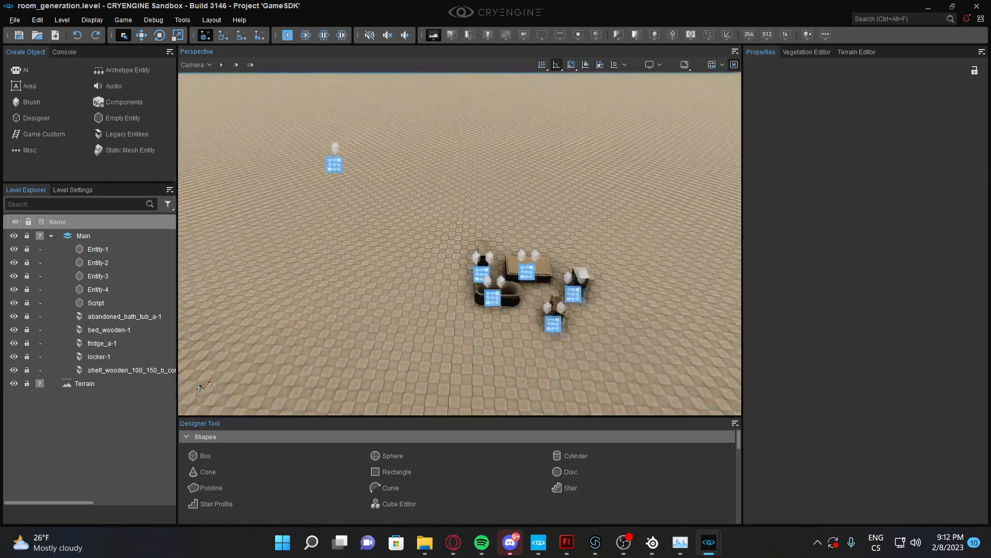
pyautogui.press('w')
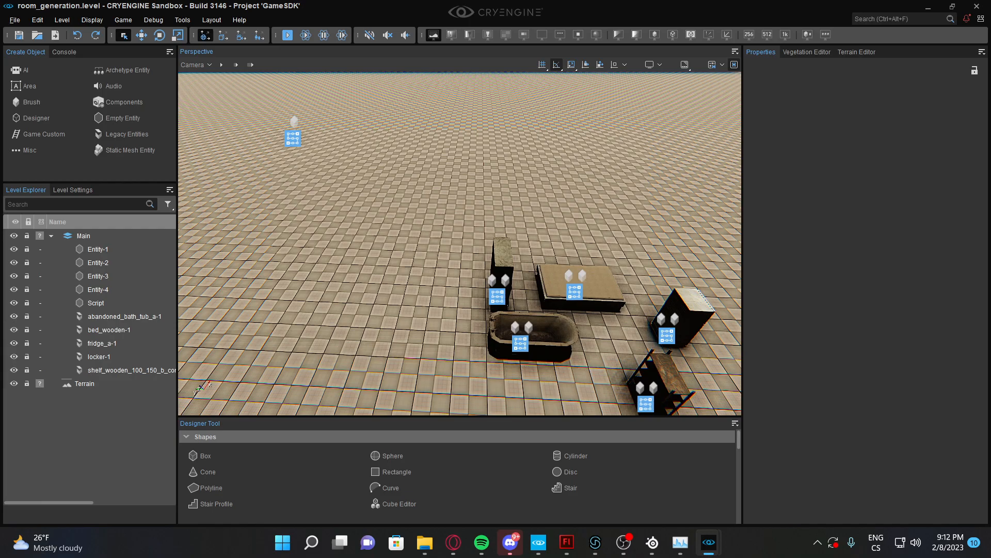
pyautogui.press('a')
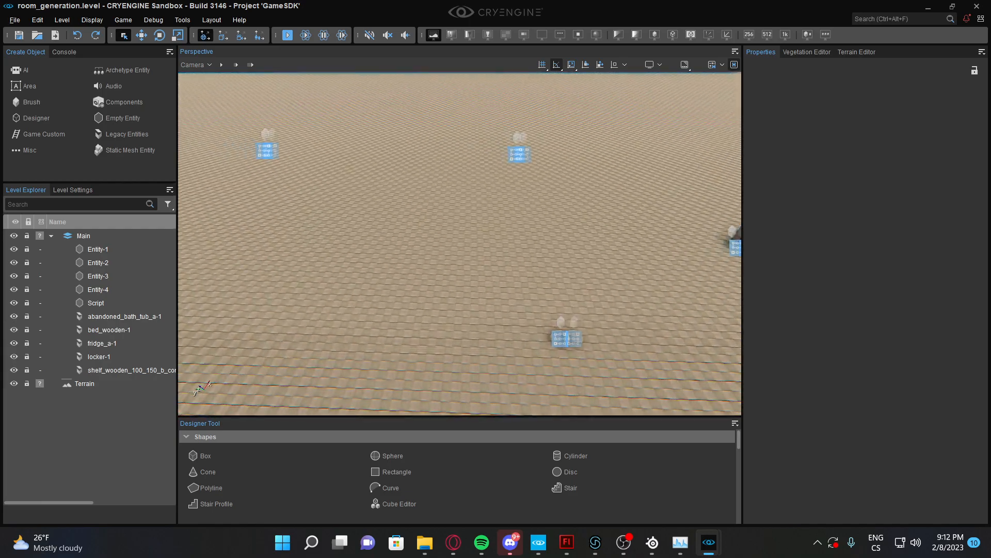
pyautogui.press('w')
pyautogui.moveTo(687, 341); pyautogui.dragTo(506, 343, button='right')
pyautogui.scroll(5, 458, 268)
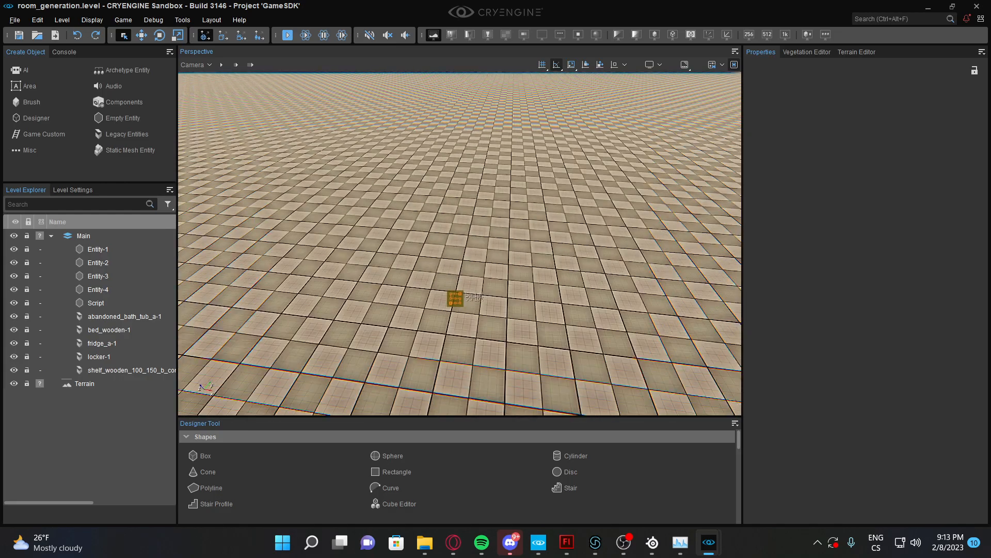
pyautogui.scroll(5, 458, 268)
pyautogui.scroll(-5, 459, 268)
pyautogui.moveTo(458, 268); pyautogui.dragTo(610, 289, button='right')
pyautogui.press('s')
pyautogui.moveTo(458, 254); pyautogui.dragTo(475, 279, button='right')
pyautogui.press('w')
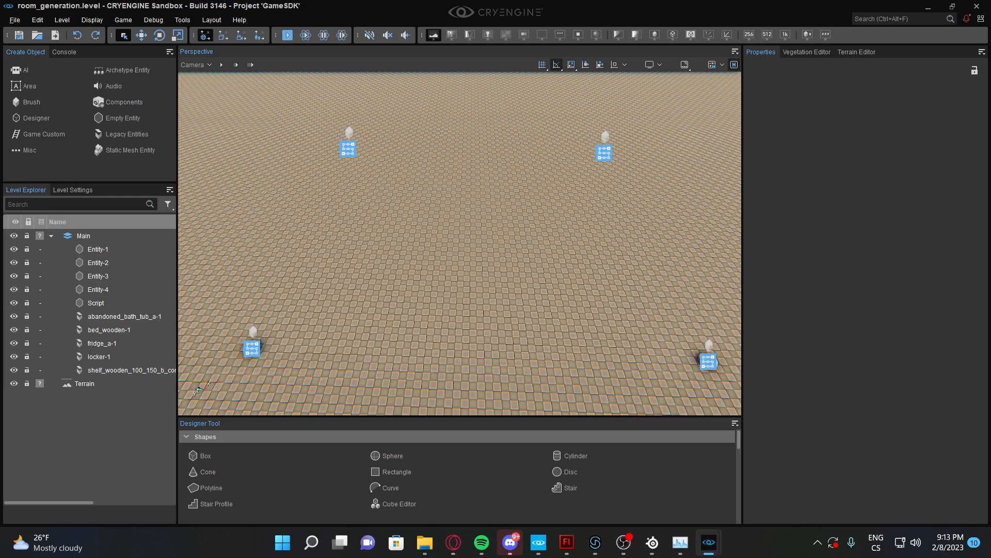
# Switch to the Flow Graph window and examine the Game:Start, Time:Delay and Logic:Multiplexer nodes of the Script graph
pyautogui.moveTo(709, 542)
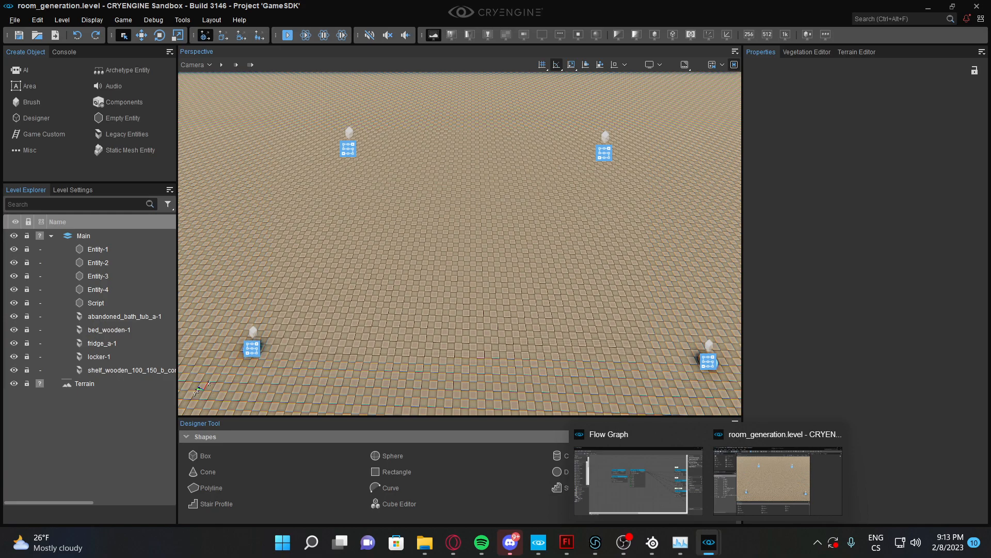
pyautogui.click(638, 480)
pyautogui.scroll(3, 318, 243)
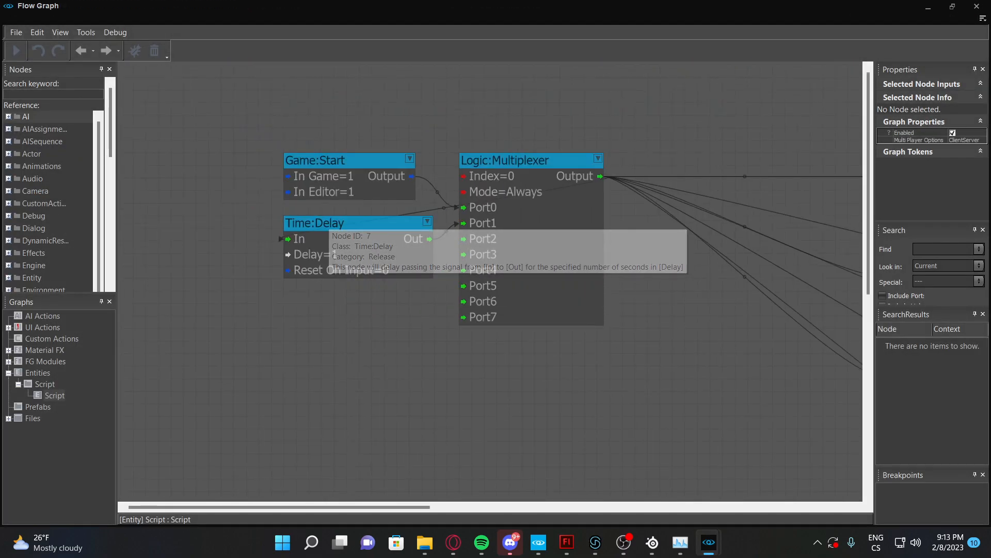
pyautogui.moveTo(230, 106); pyautogui.dragTo(664, 394)
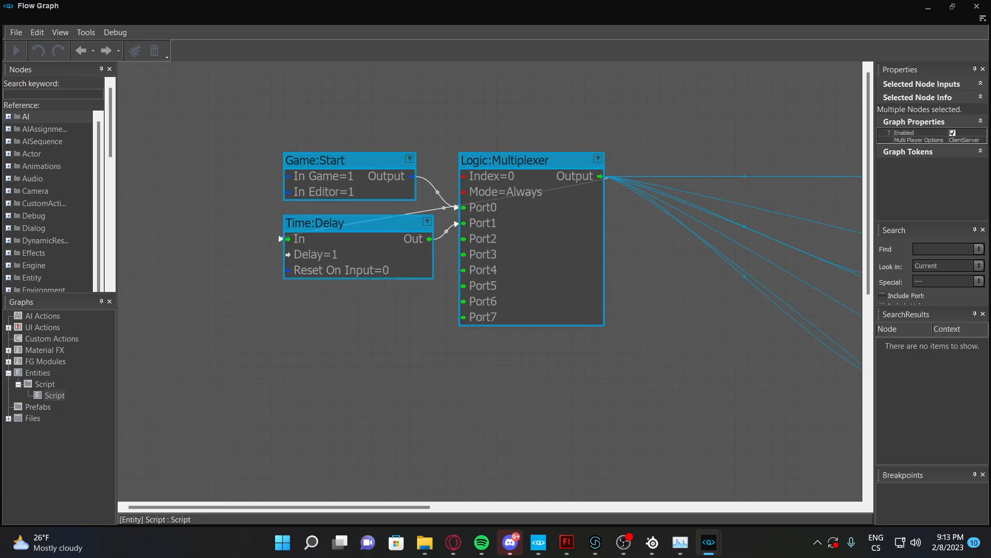
pyautogui.click(665, 394)
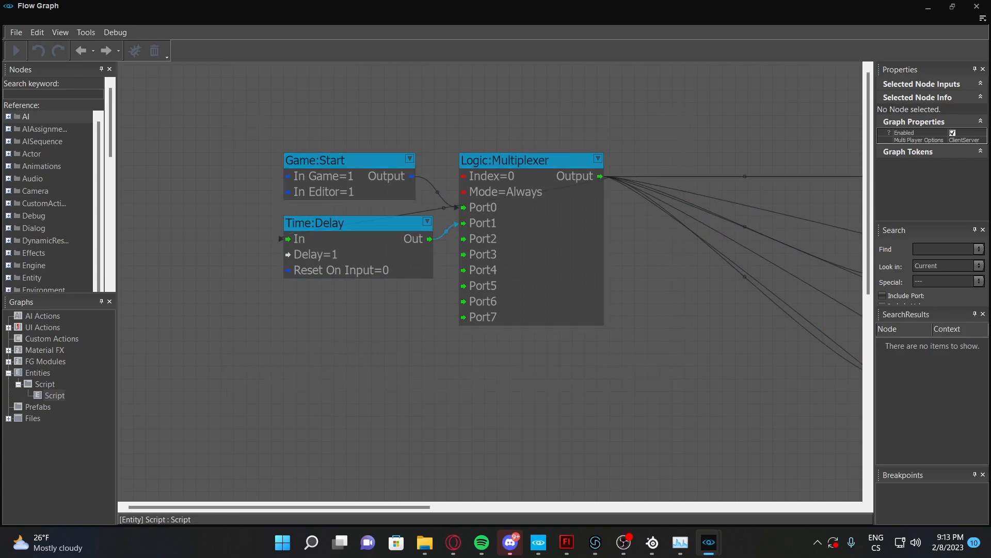
pyautogui.click(421, 258)
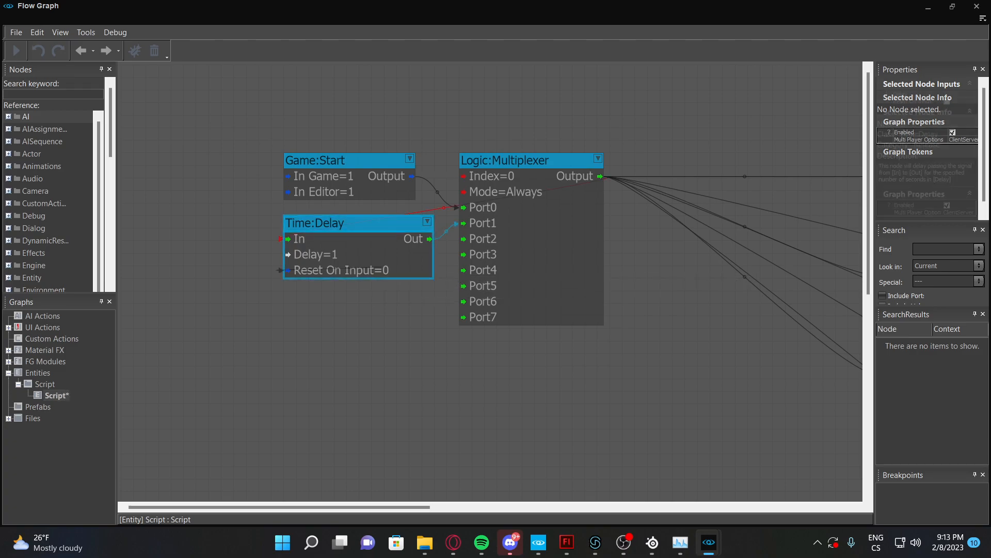
pyautogui.click(522, 371)
# Look over the rest of the Script graph, from the X, Y and Rotation random nodes to its far end
pyautogui.moveTo(522, 372); pyautogui.dragTo(414, 371, button='right')
pyautogui.scroll(-5, 512, 232)
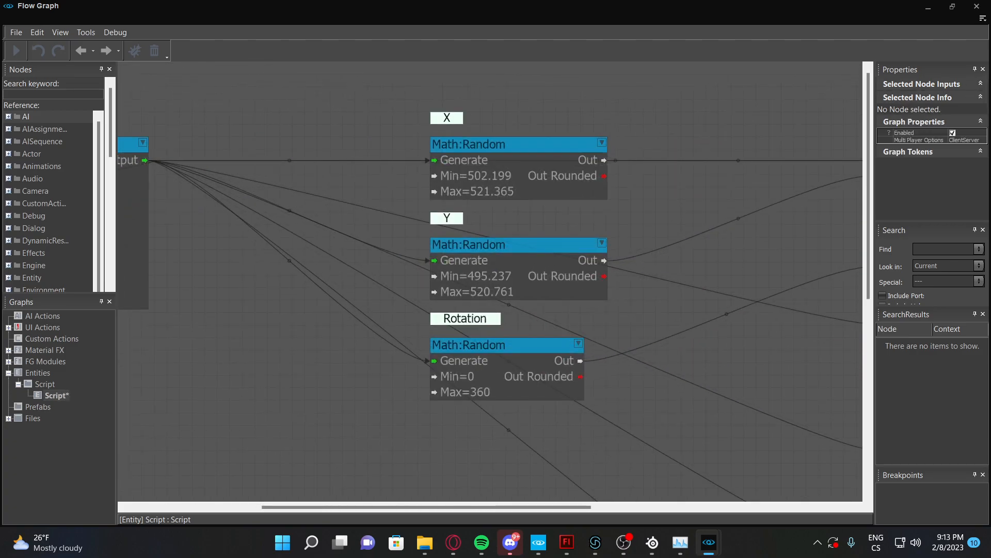
pyautogui.scroll(7, 744, 236)
pyautogui.moveTo(743, 236); pyautogui.dragTo(551, 149, button='right')
pyautogui.scroll(-7, 553, 152)
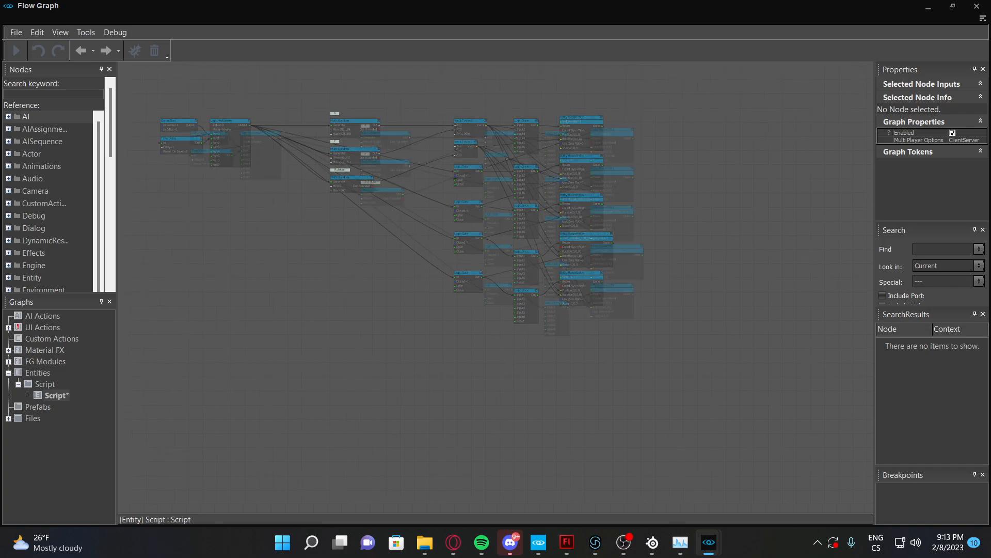
# Return to the start of the graph and inspect the Time:Delay node's inputs
pyautogui.moveTo(203, 134); pyautogui.dragTo(503, 215, button='right')
pyautogui.scroll(10, 503, 215)
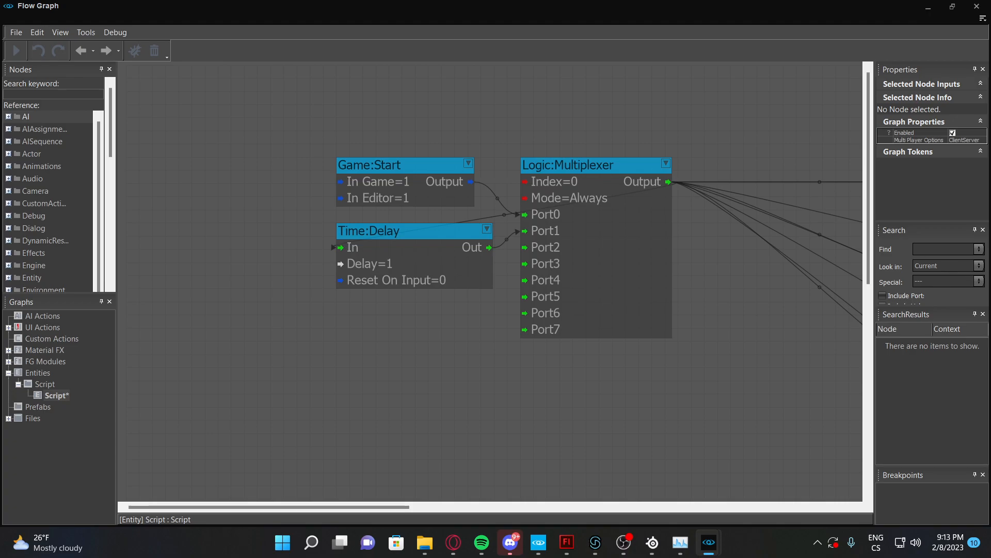
pyautogui.click(410, 276)
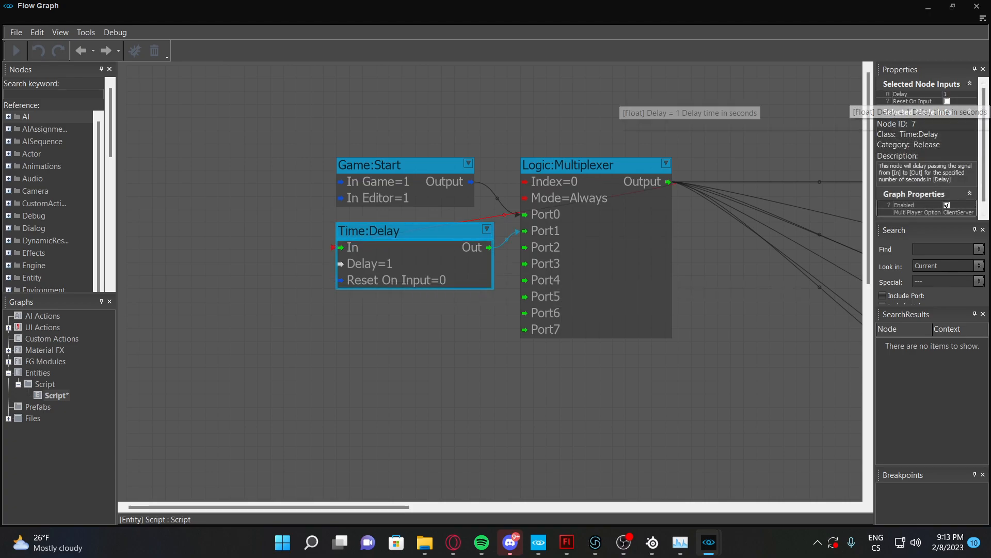
pyautogui.click(744, 124)
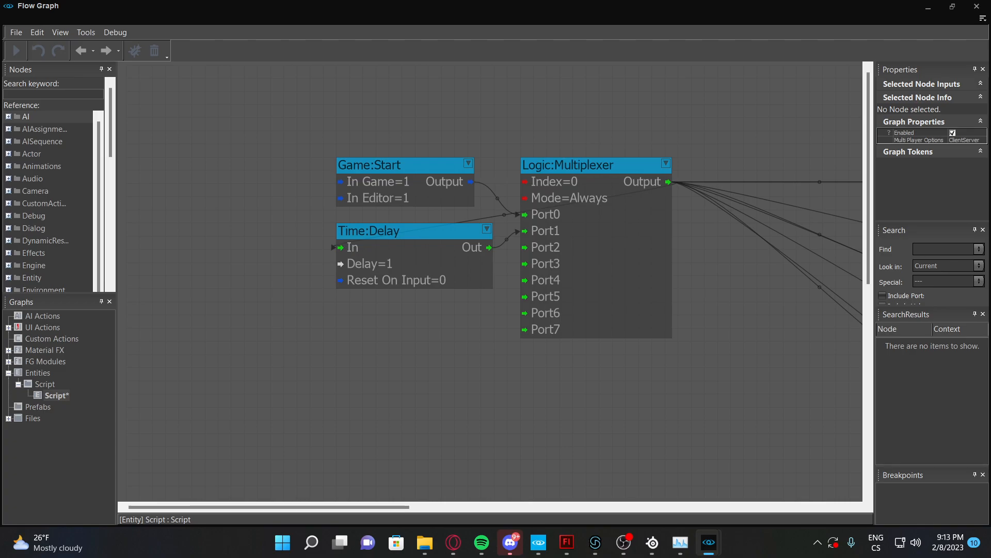
# Examine the three Math:Random nodes labelled X, Y and Rotation and their links from the Multiplexer
pyautogui.scroll(-3, 709, 283)
pyautogui.moveTo(723, 277); pyautogui.dragTo(349, 240, button='right')
pyautogui.scroll(2, 424, 199)
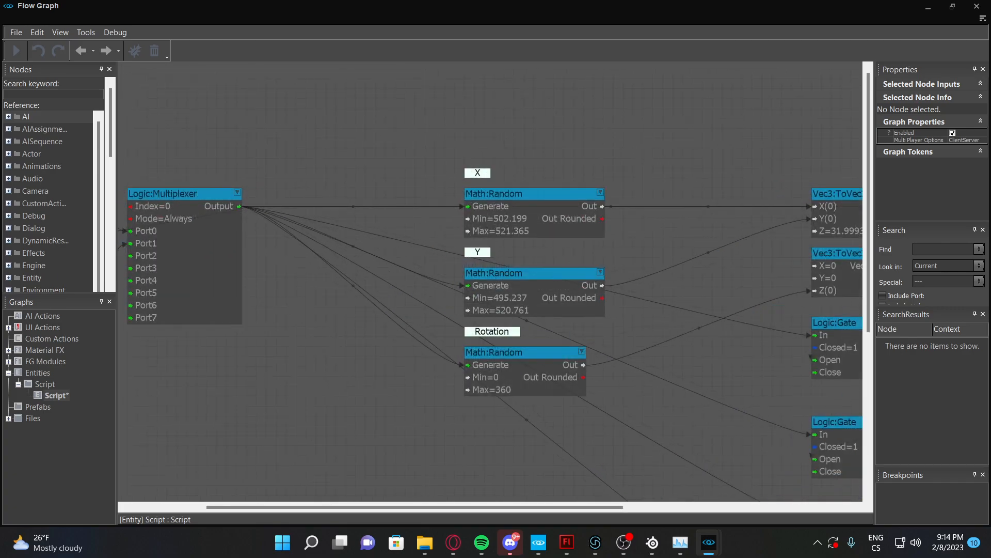
pyautogui.scroll(3, 421, 206)
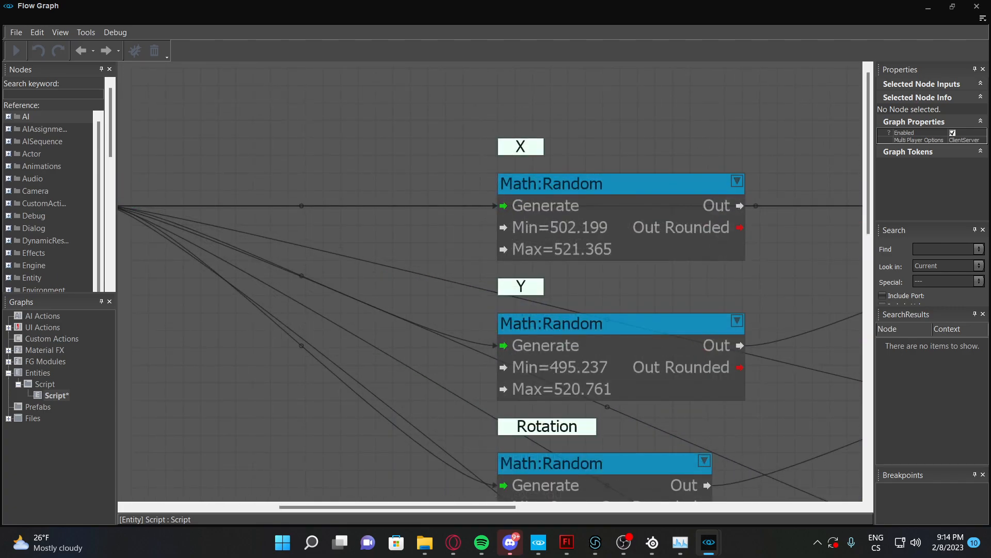
pyautogui.scroll(-5, 549, 173)
pyautogui.moveTo(480, 131); pyautogui.dragTo(660, 370)
pyautogui.click(653, 341)
pyautogui.scroll(3, 633, 248)
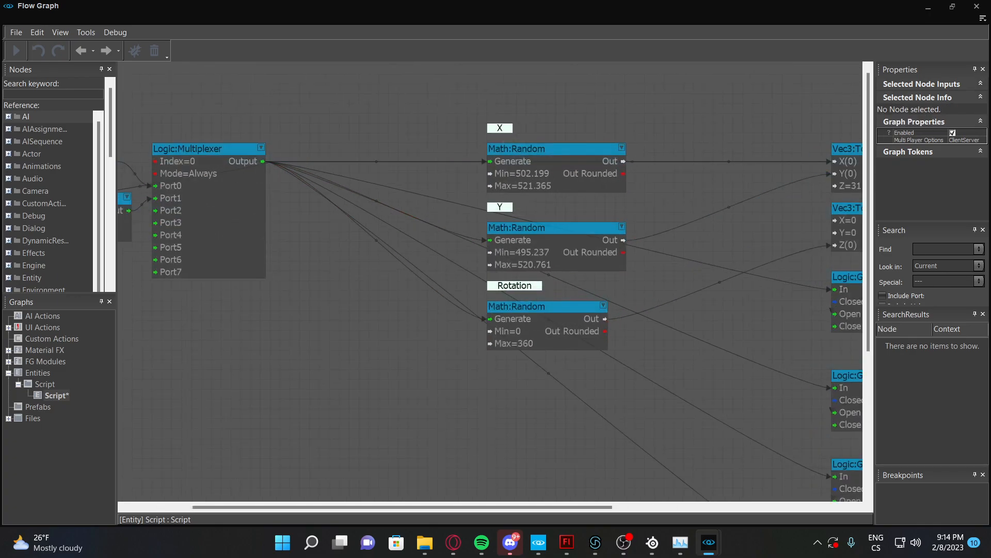
pyautogui.scroll(3, 491, 161)
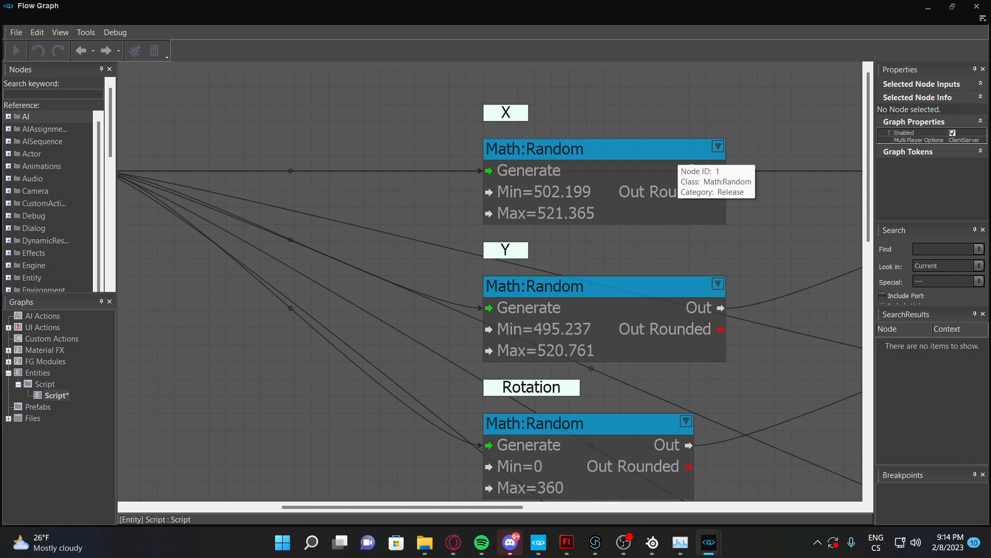
# Inspect the X comment and the Min and Max inputs of its Math:Random node
pyautogui.click(671, 161)
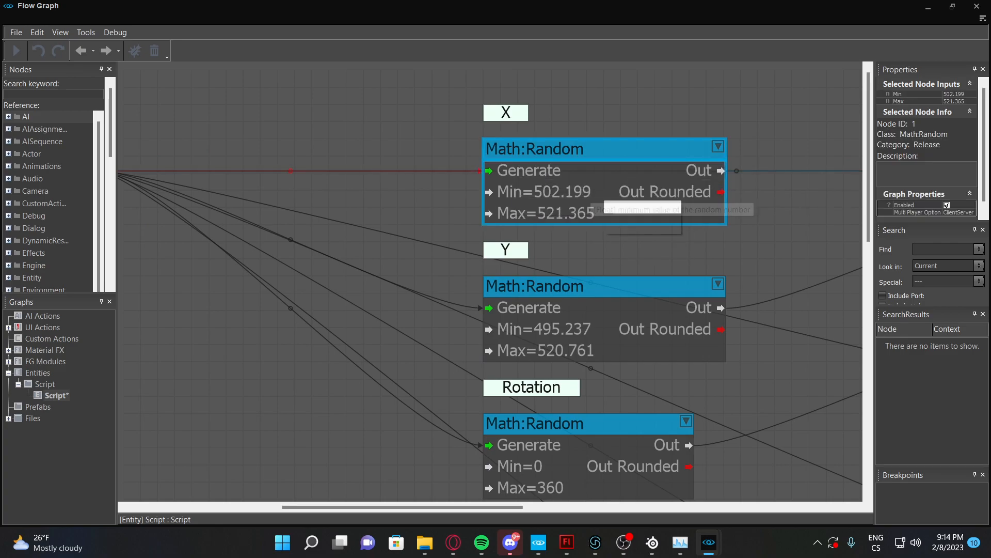
pyautogui.click(519, 115)
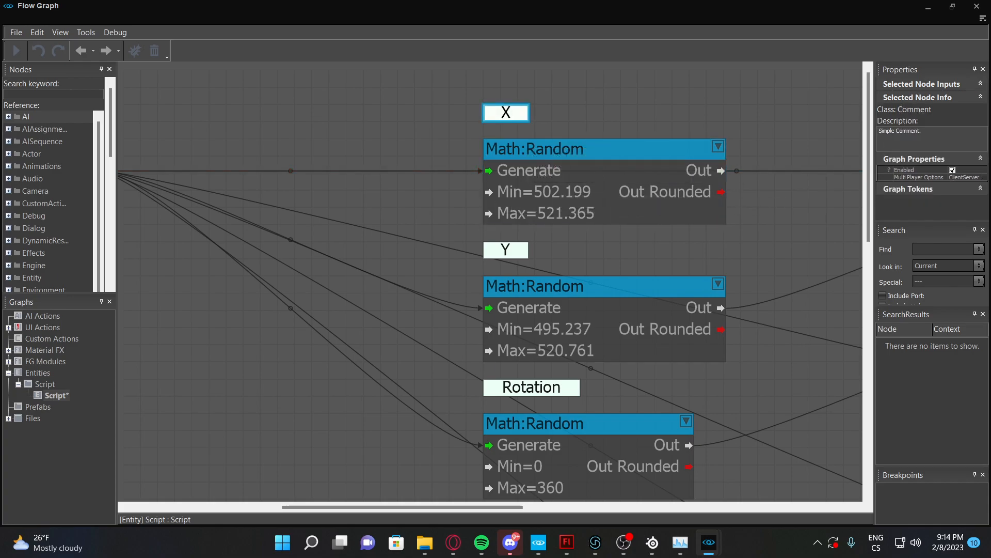
pyautogui.click(517, 198)
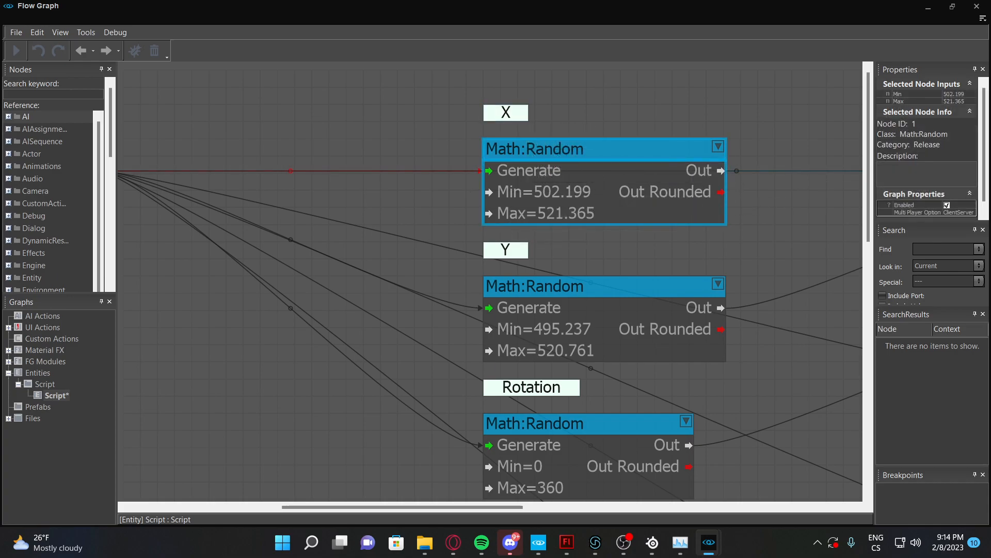
pyautogui.click(553, 122)
pyautogui.click(519, 114)
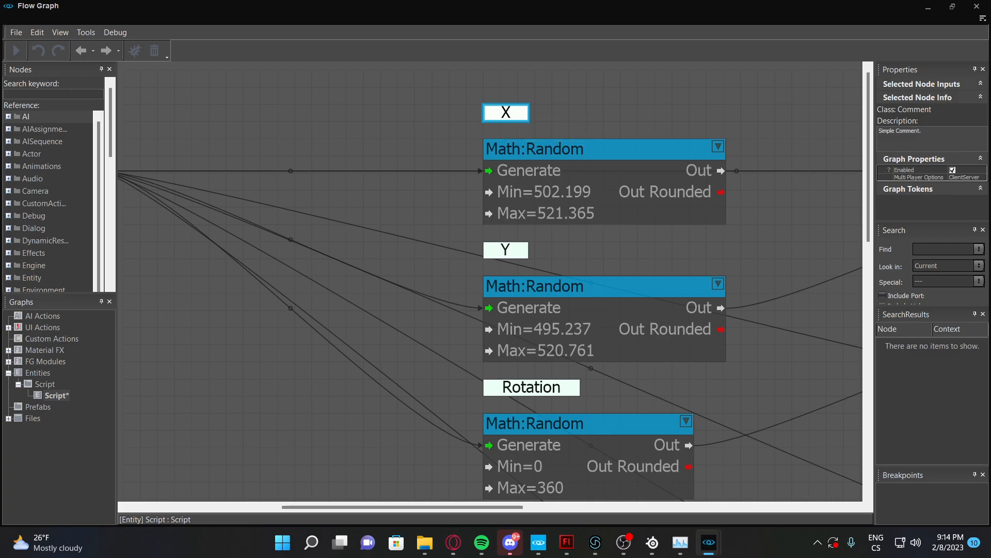
pyautogui.click(555, 117)
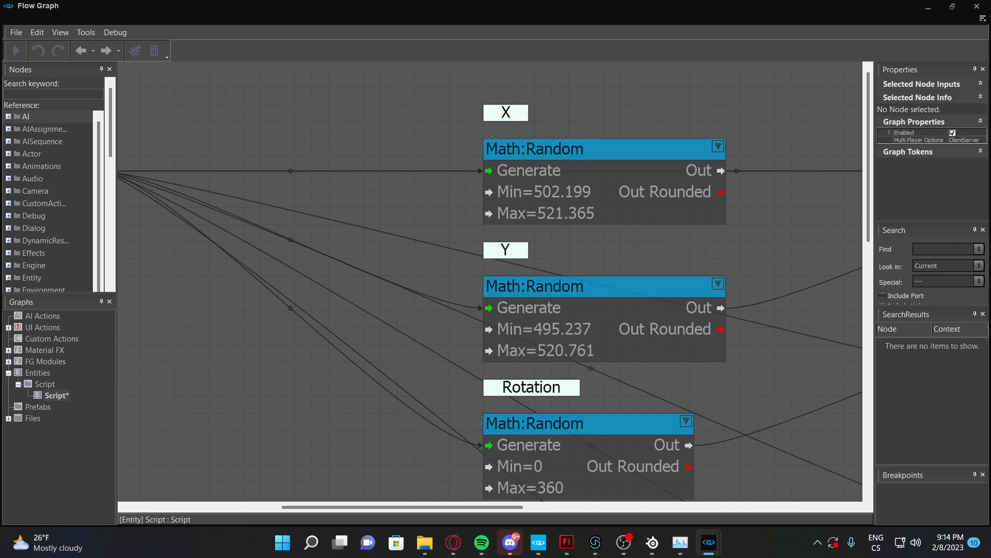
# Switch to the room_generation level and look over the four corner markers on the terrain
pyautogui.moveTo(709, 542)
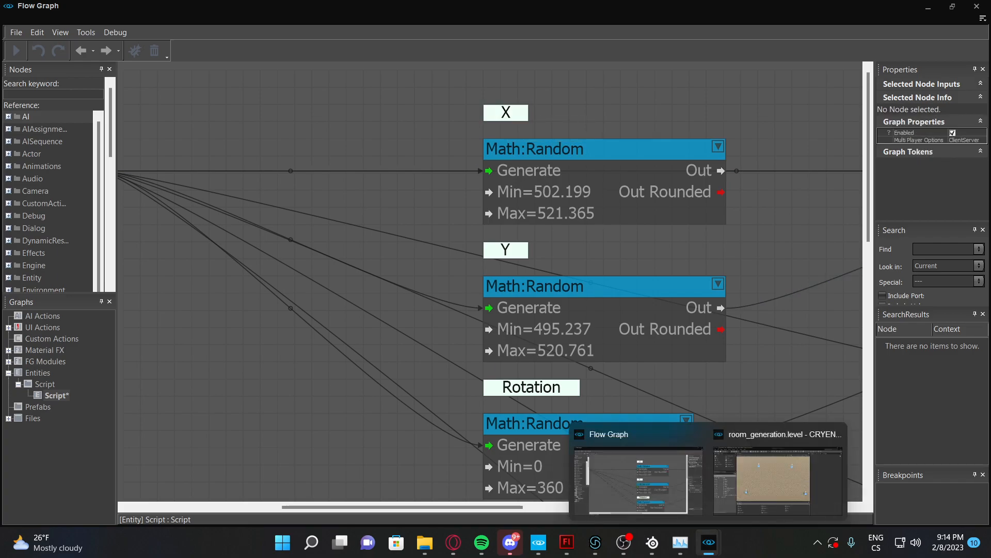
pyautogui.click(778, 475)
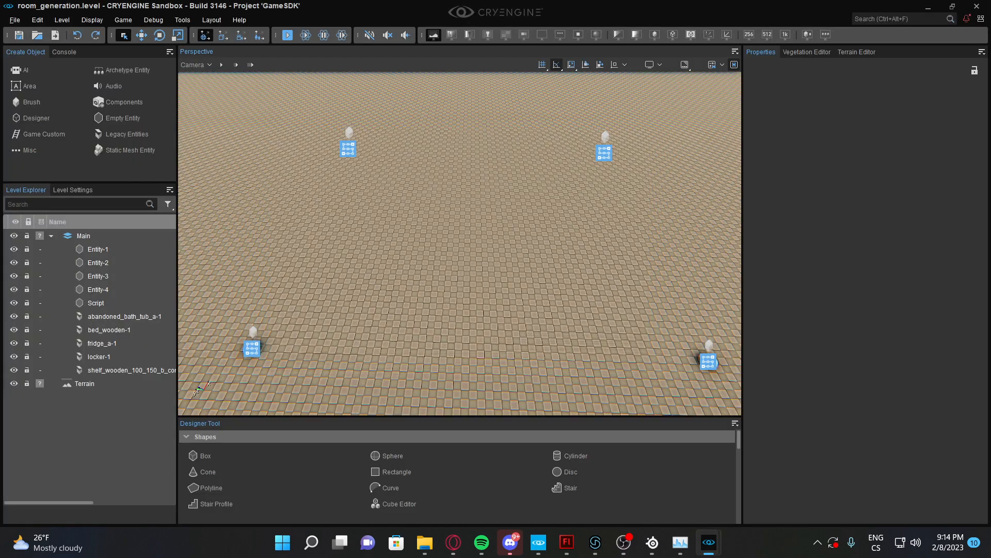
pyautogui.press('w')
pyautogui.moveTo(444, 206); pyautogui.dragTo(379, 240, button='right')
pyautogui.press('s')
pyautogui.press('w')
pyautogui.press('s')
pyautogui.press('s')
pyautogui.press('d')
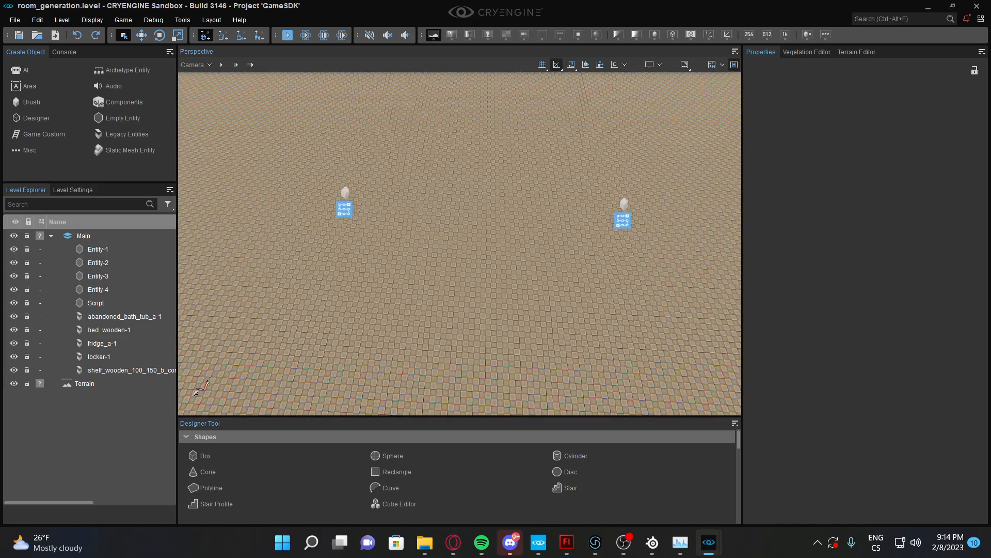
# Select the Entity-2 corner marker and inspect its Transform position
pyautogui.press('w')
pyautogui.moveTo(379, 240); pyautogui.dragTo(308, 227, button='right')
pyautogui.press('w')
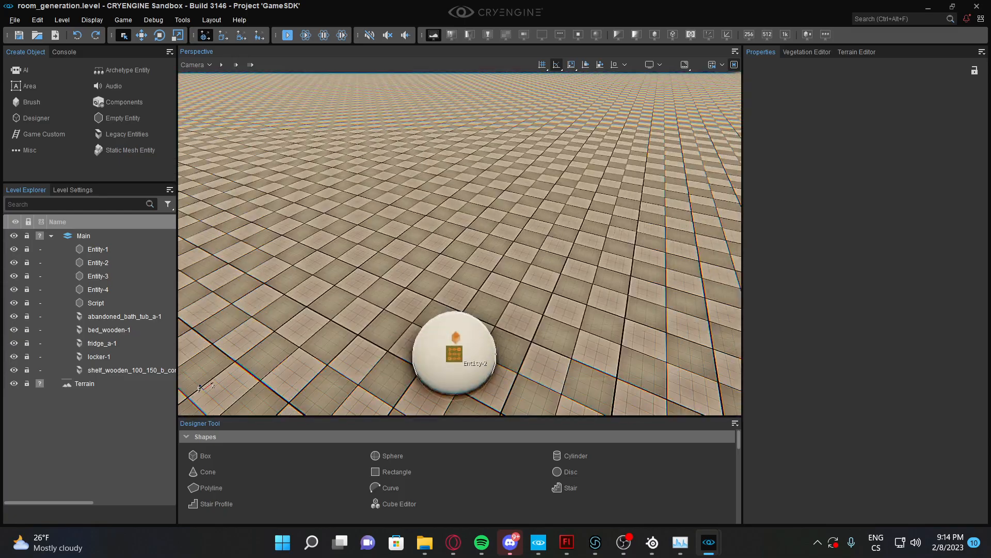
pyautogui.click(456, 357)
pyautogui.scroll(-3, 806, 354)
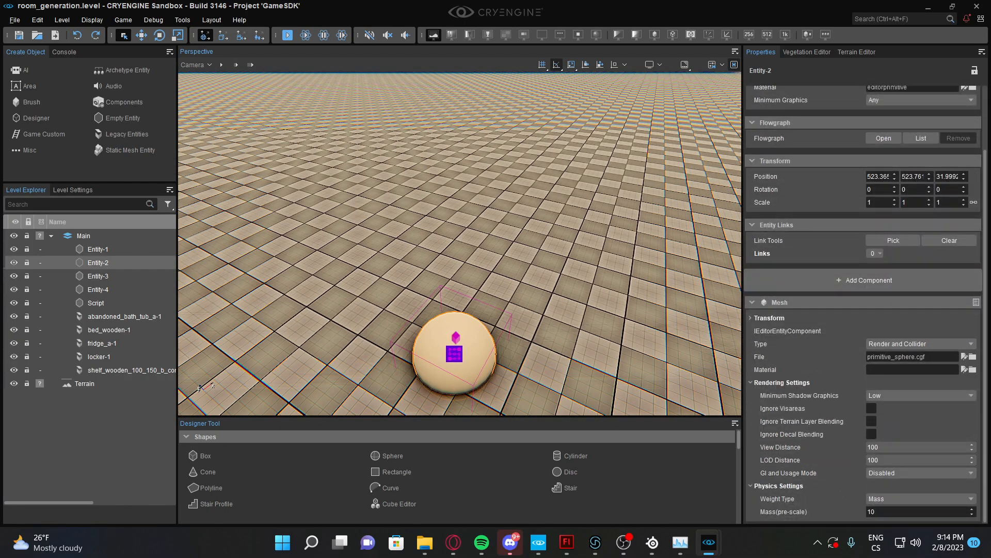
pyautogui.moveTo(460, 242); pyautogui.dragTo(471, 272, button='right')
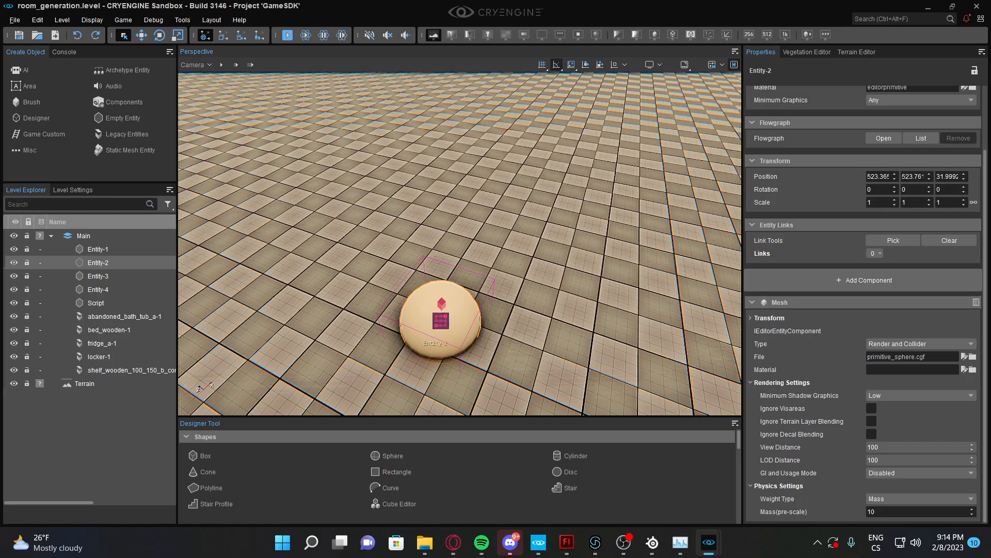
# Compare the Transform positions of the Entity-3 and Entity-2 corner markers
pyautogui.press('s')
pyautogui.moveTo(460, 243); pyautogui.dragTo(547, 220, button='right')
pyautogui.press('w')
pyautogui.press('s')
pyautogui.moveTo(500, 287); pyautogui.dragTo(531, 339, button='right')
pyautogui.press('w')
pyautogui.press('s')
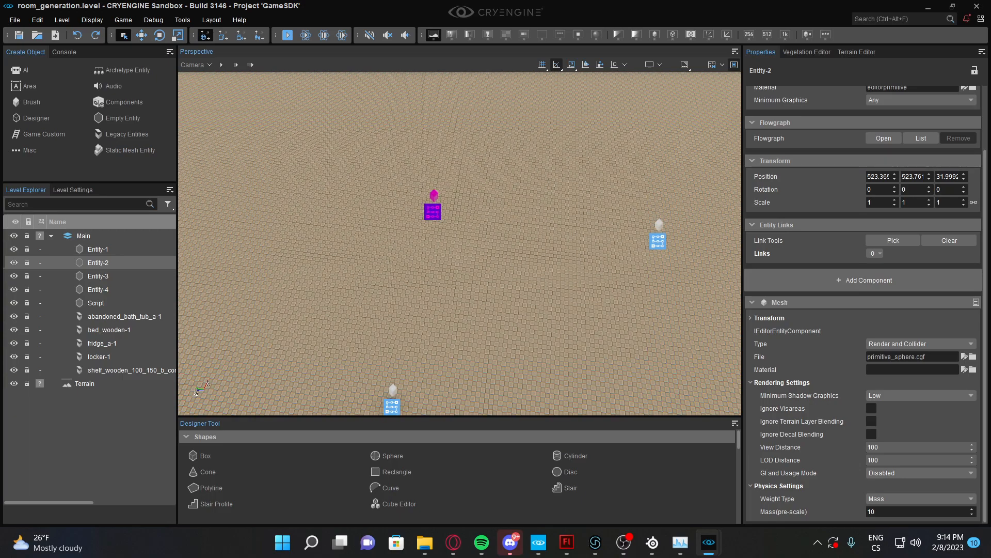
pyautogui.click(657, 241)
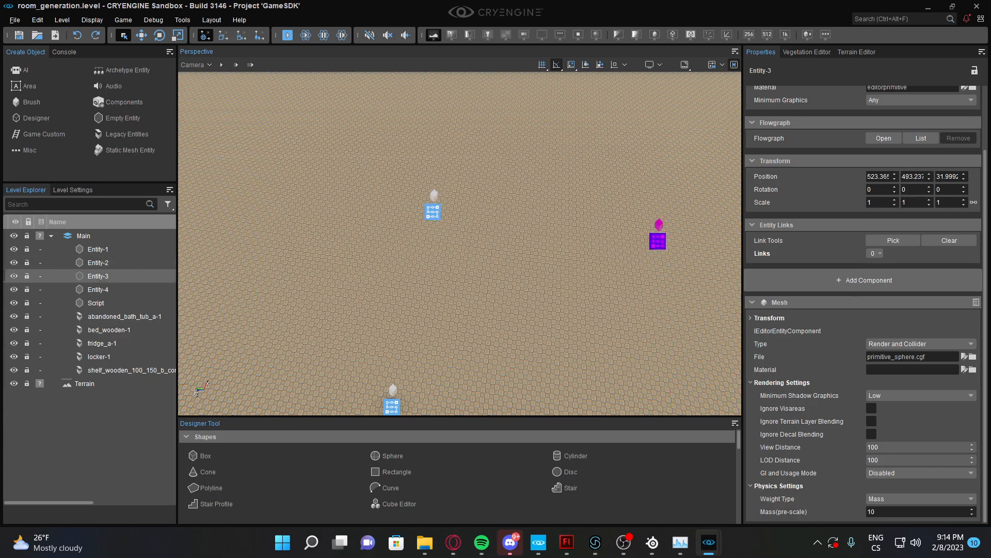
pyautogui.click(433, 211)
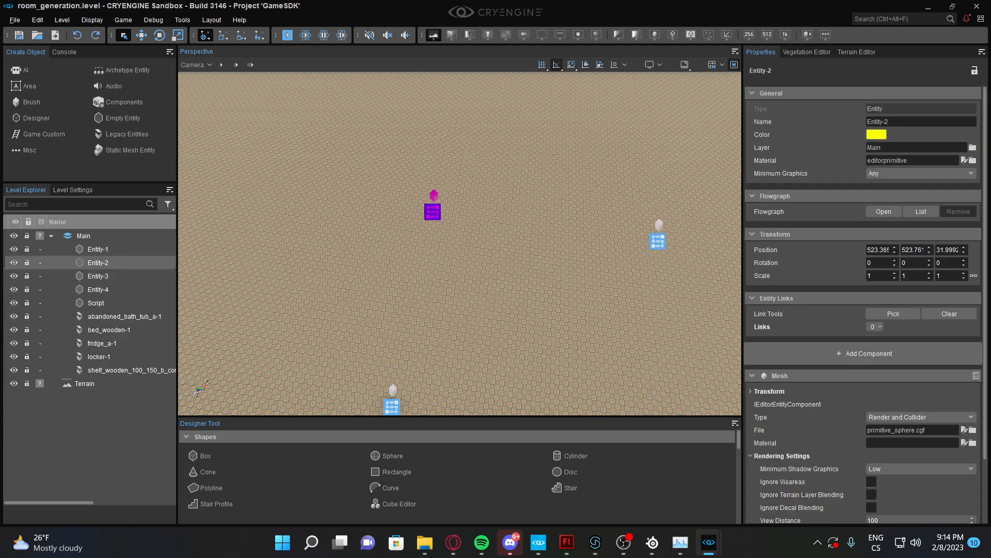
# Check the Math:Random ranges in the Flow Graph, and compare the Entity-1 and Entity-2 marker positions in the level
pyautogui.moveTo(709, 542)
pyautogui.click(638, 475)
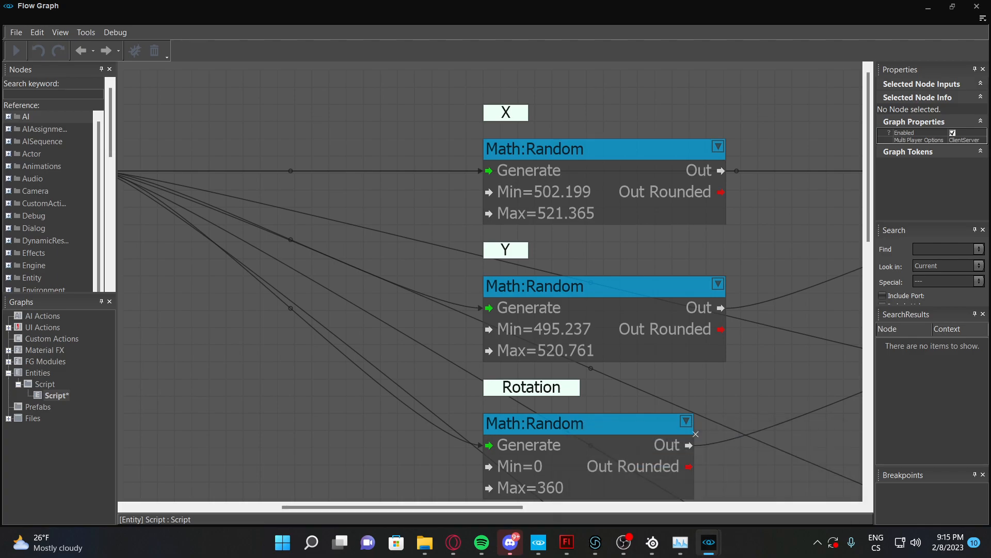
pyautogui.moveTo(709, 542)
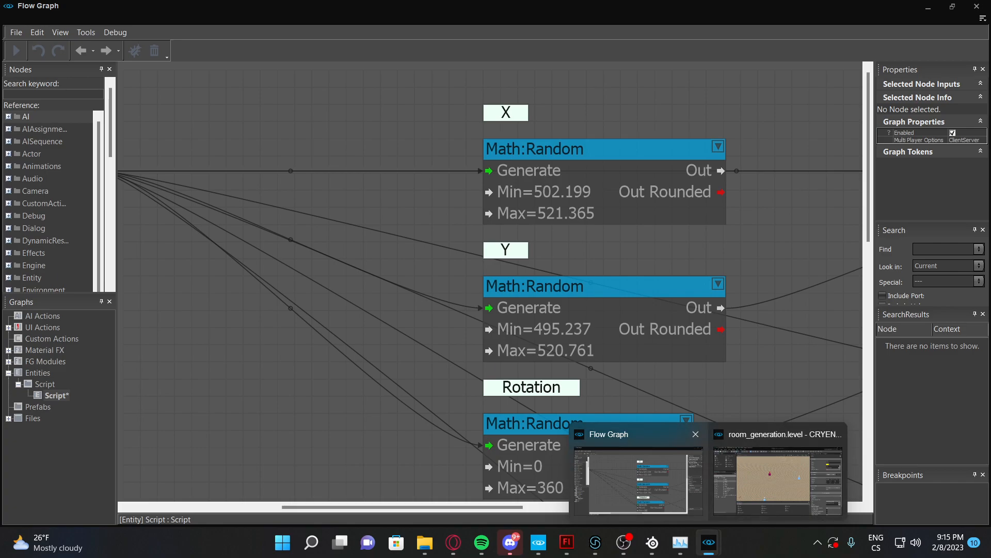
pyautogui.click(776, 471)
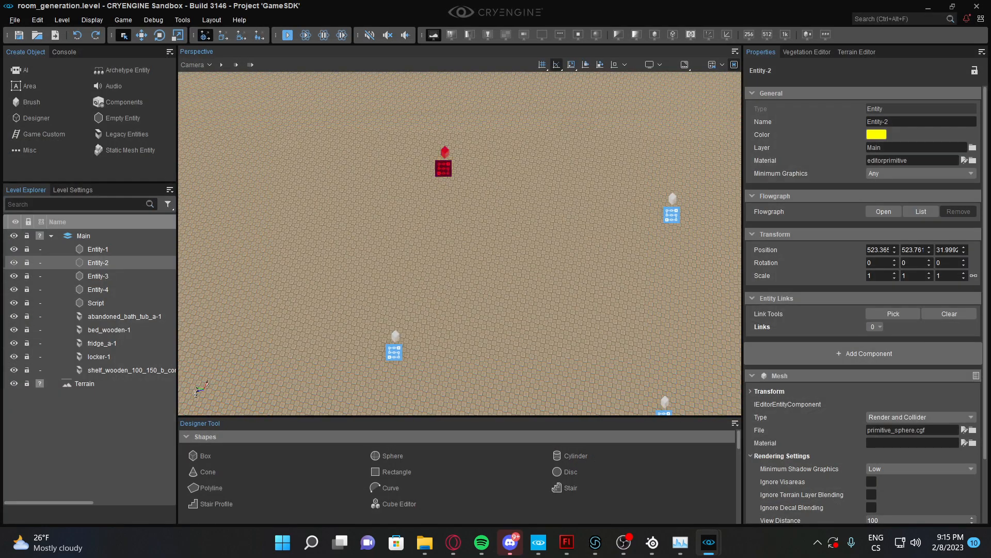
pyautogui.click(394, 352)
pyautogui.click(443, 168)
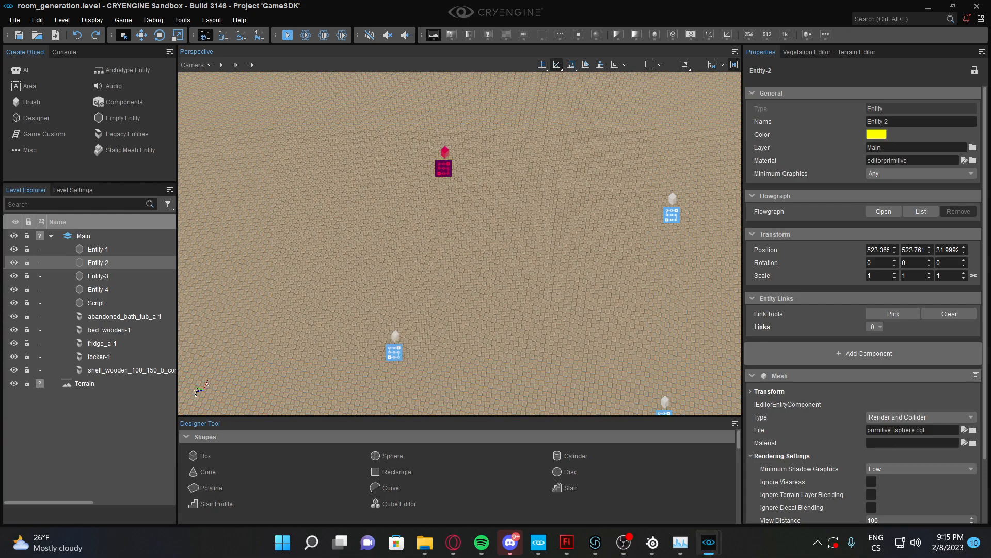
# Cross-check the Entity-1 marker's position against the X and Y Math:Random limits in the Flow Graph
pyautogui.moveTo(709, 542)
pyautogui.click(638, 481)
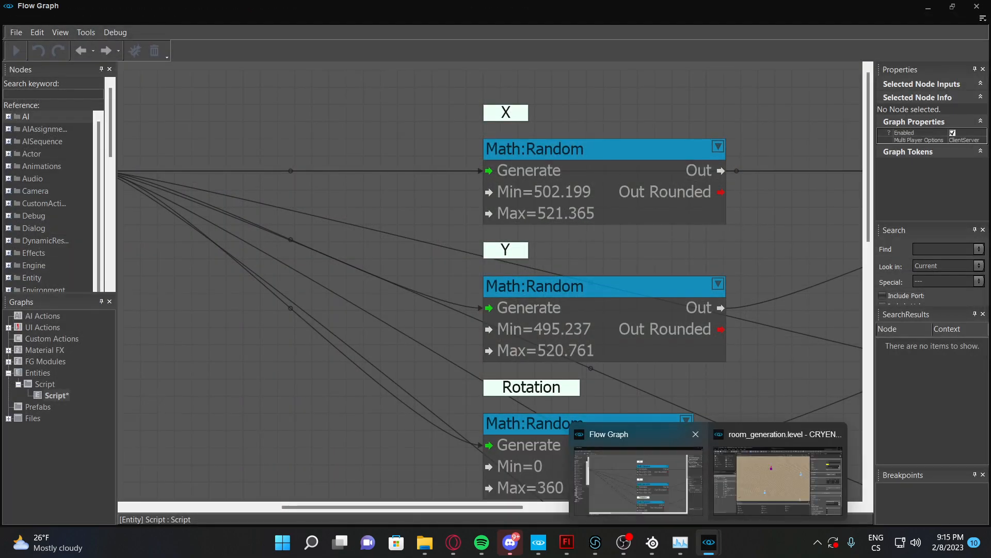
pyautogui.moveTo(709, 542)
pyautogui.click(784, 475)
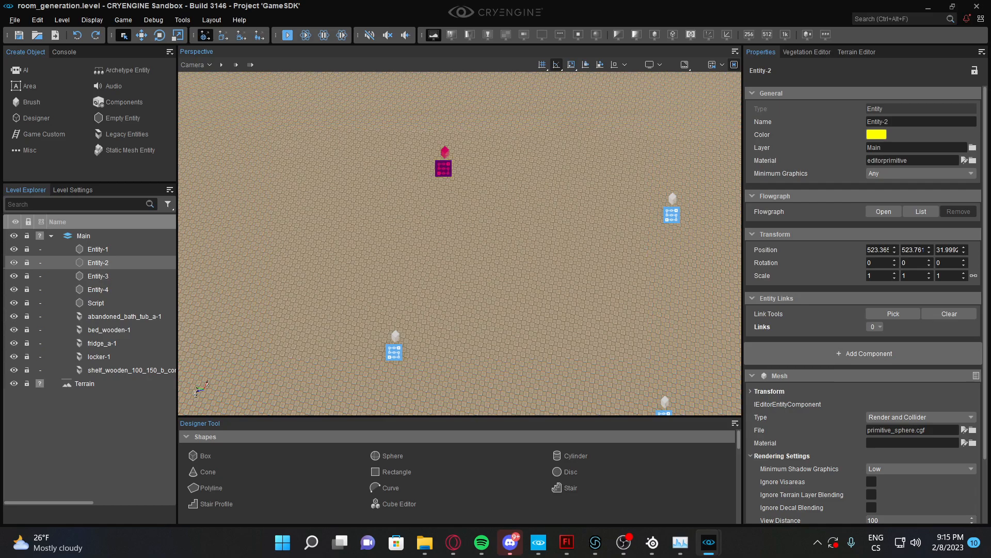
pyautogui.click(98, 249)
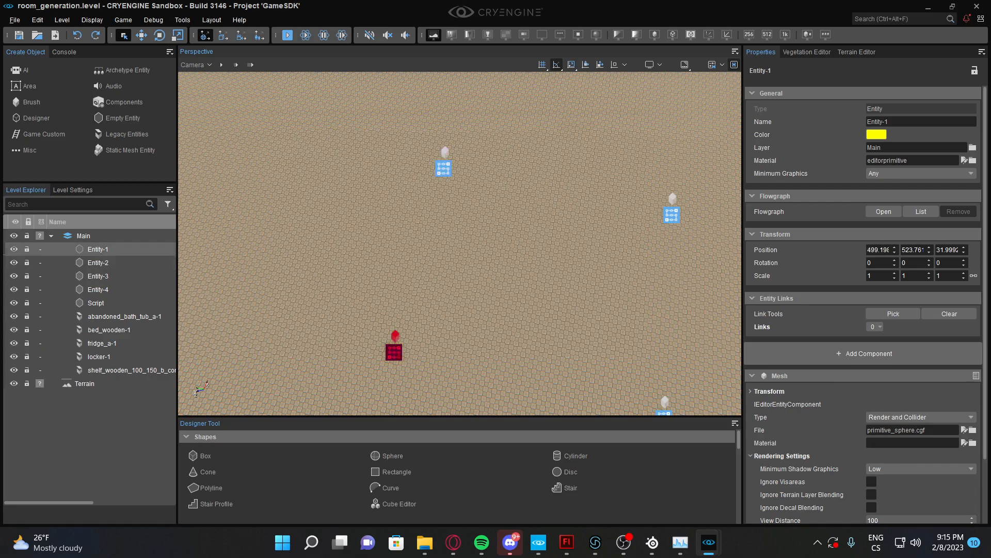
pyautogui.moveTo(709, 542)
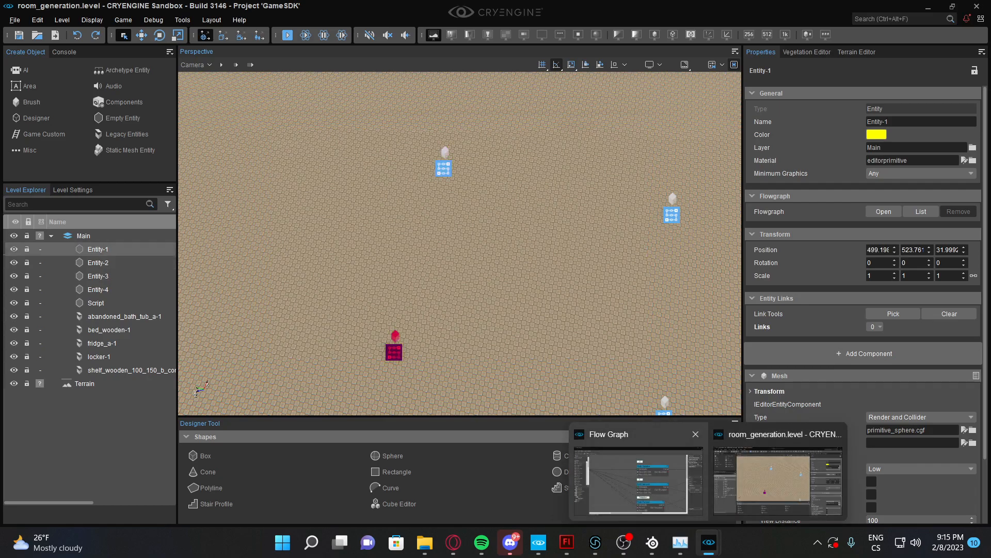
pyautogui.click(638, 480)
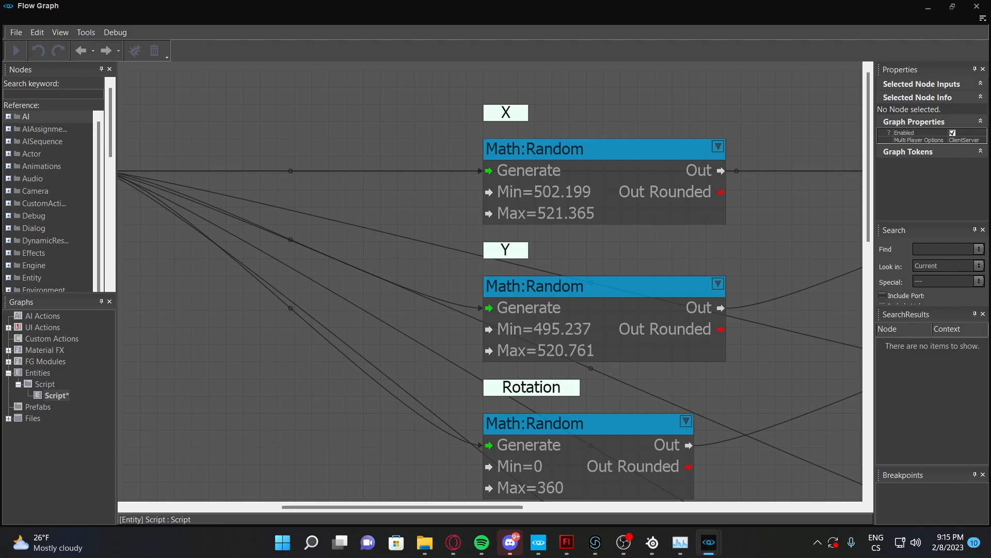
pyautogui.moveTo(709, 542)
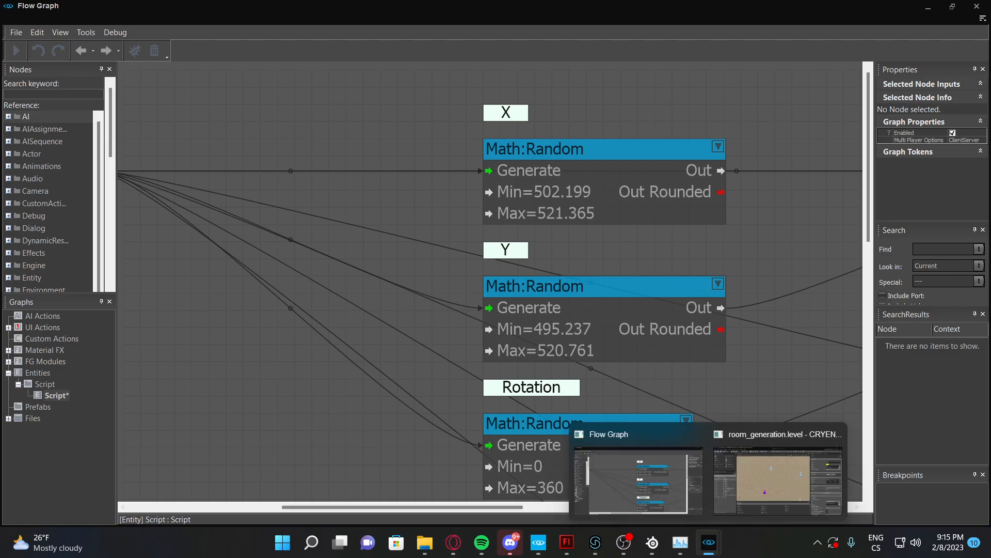
pyautogui.click(777, 476)
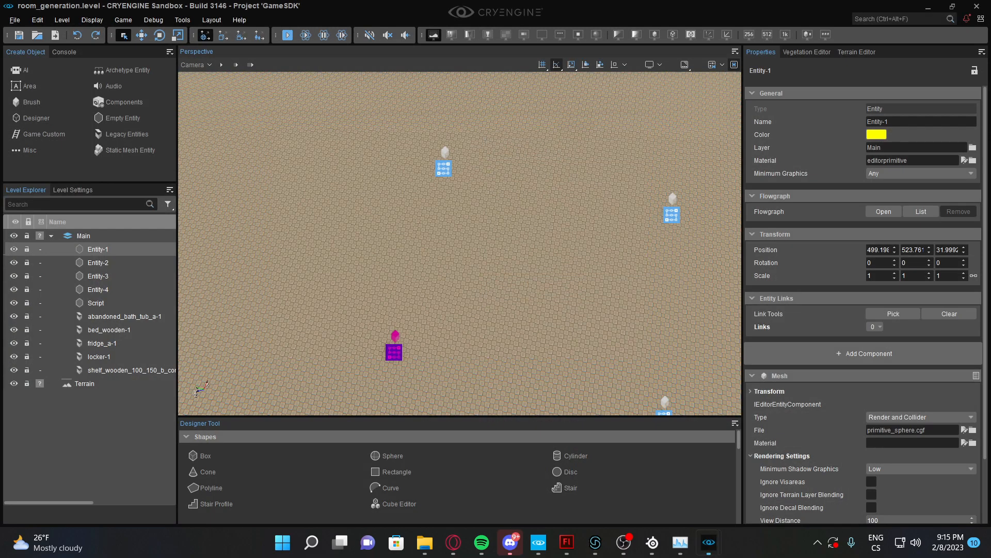
# Look over the room area around the Entity-1 marker and its neighbouring corner markers
pyautogui.moveTo(460, 243); pyautogui.dragTo(439, 253, button='right')
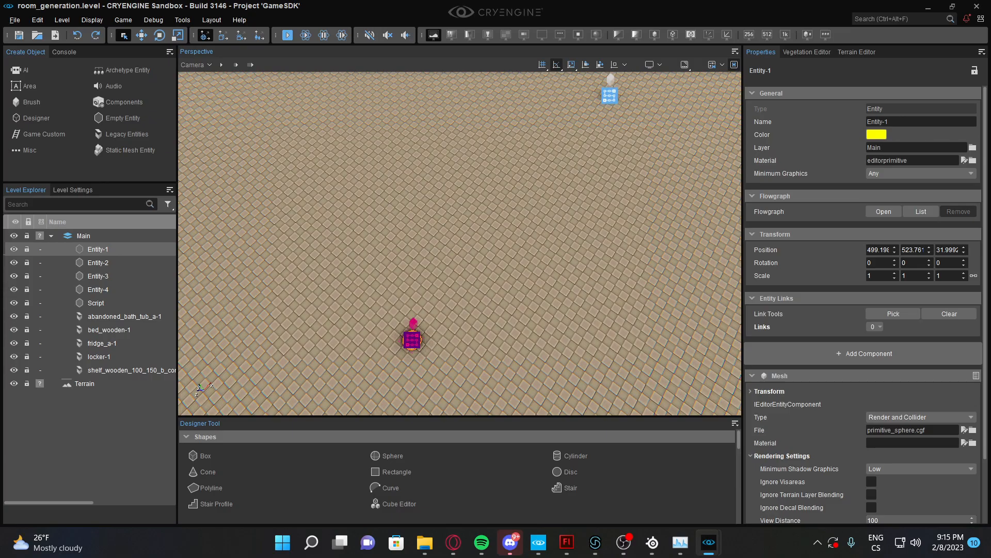
pyautogui.moveTo(583, 150); pyautogui.dragTo(496, 155, button='right')
pyautogui.press('w')
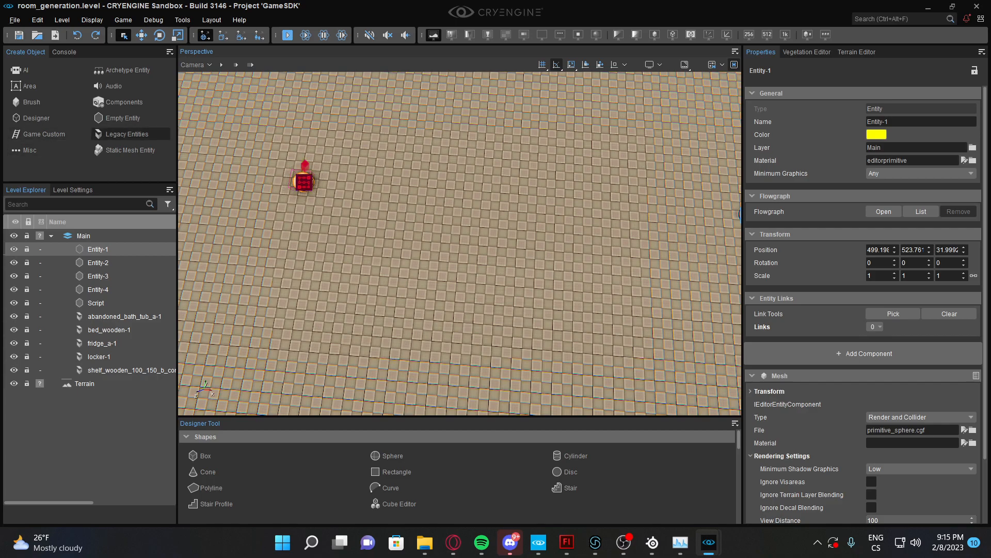
pyautogui.press('d')
pyautogui.press('s')
pyautogui.press('a')
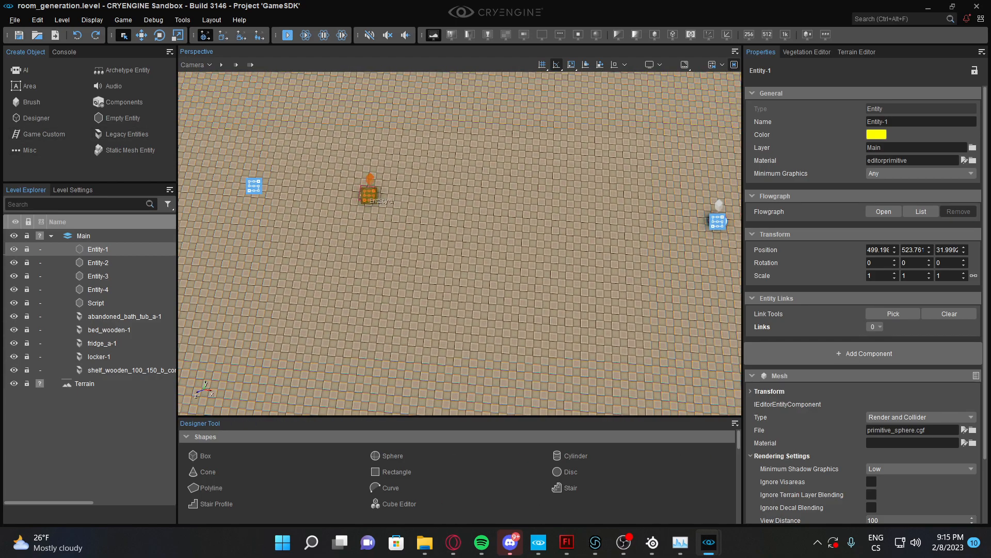
pyautogui.press('w')
pyautogui.moveTo(369, 195); pyautogui.dragTo(289, 155, button='right')
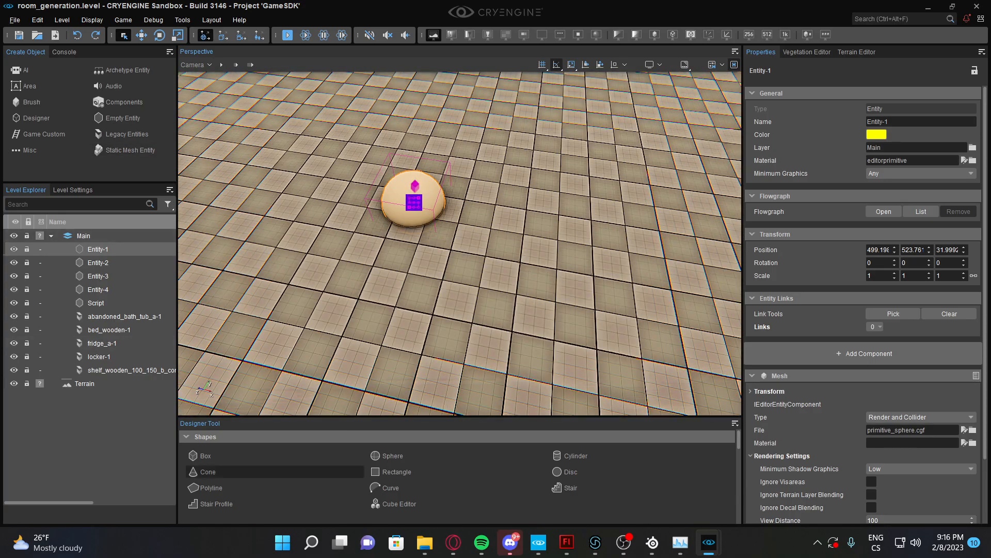
# Draw a long Designer box as a sample wall along the corner markers, starting near Entity-1, and look along it
pyautogui.click(217, 455)
pyautogui.moveTo(392, 134); pyautogui.dragTo(436, 143, button='right')
pyautogui.press('s')
pyautogui.moveTo(319, 196); pyautogui.dragTo(611, 214)
pyautogui.click(645, 182)
pyautogui.moveTo(646, 182); pyautogui.dragTo(564, 193, button='right')
pyautogui.press('w')
pyautogui.moveTo(487, 237); pyautogui.dragTo(364, 287, button='right')
pyautogui.press('Escape')
pyautogui.press('w')
pyautogui.press('s')
pyautogui.press('Escape')
pyautogui.press('w')
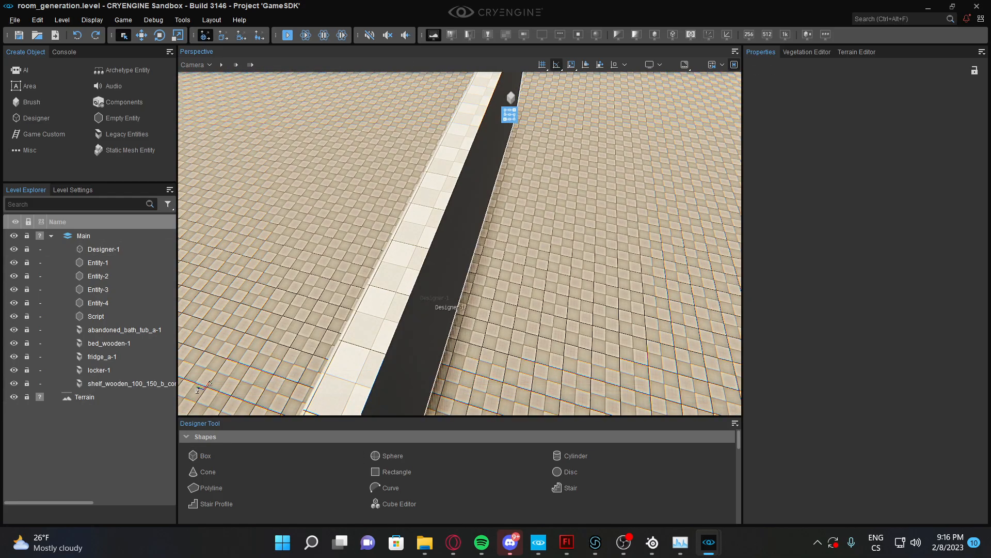
# Delete the Designer box running along the corner markers
pyautogui.press('d')
pyautogui.moveTo(477, 261); pyautogui.dragTo(432, 235, button='right')
pyautogui.click(433, 235)
pyautogui.press('Delete')
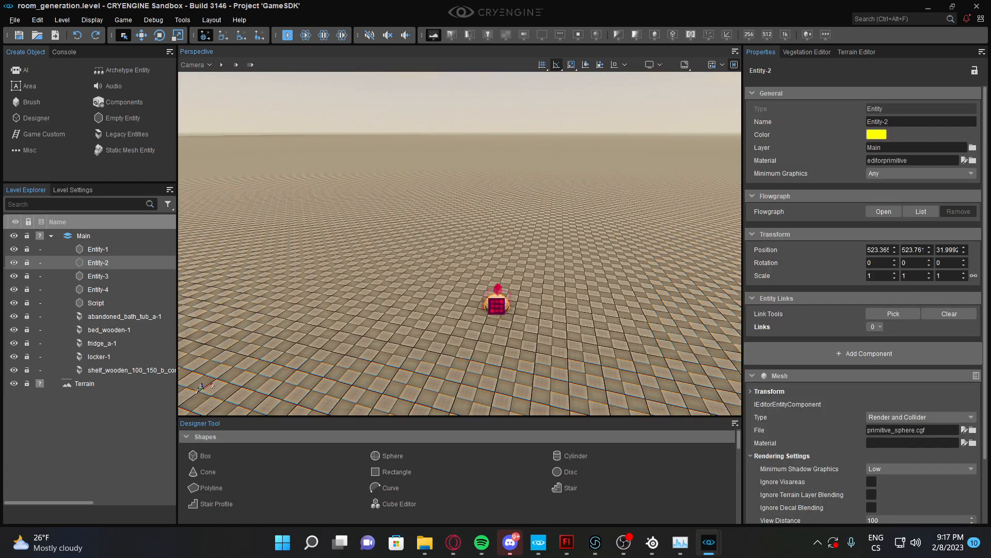
# Select the X Math:Random node in the Flow Graph and compare its Min and Max with the Entity-2 marker's position
pyautogui.moveTo(708, 543)
pyautogui.click(640, 479)
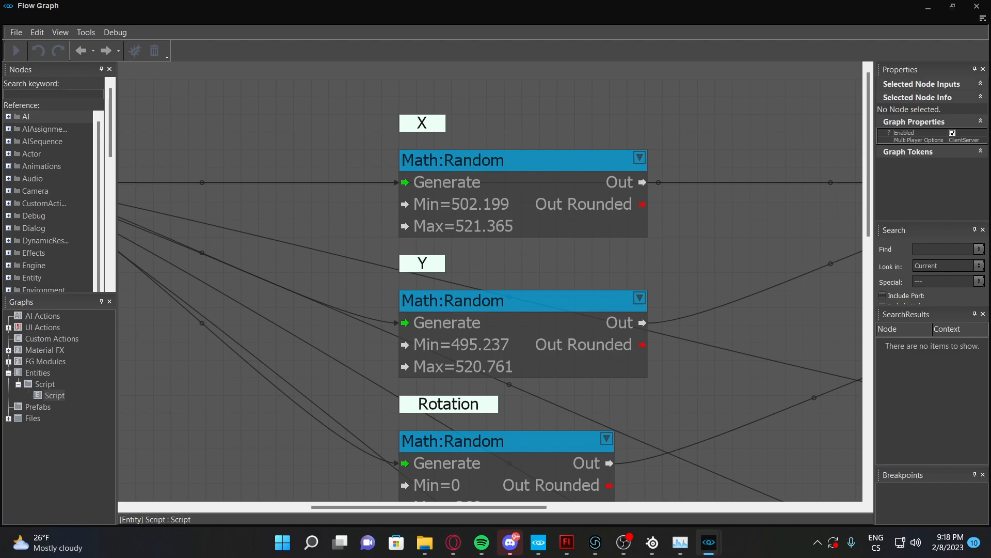
pyautogui.click(485, 206)
pyautogui.moveTo(709, 542)
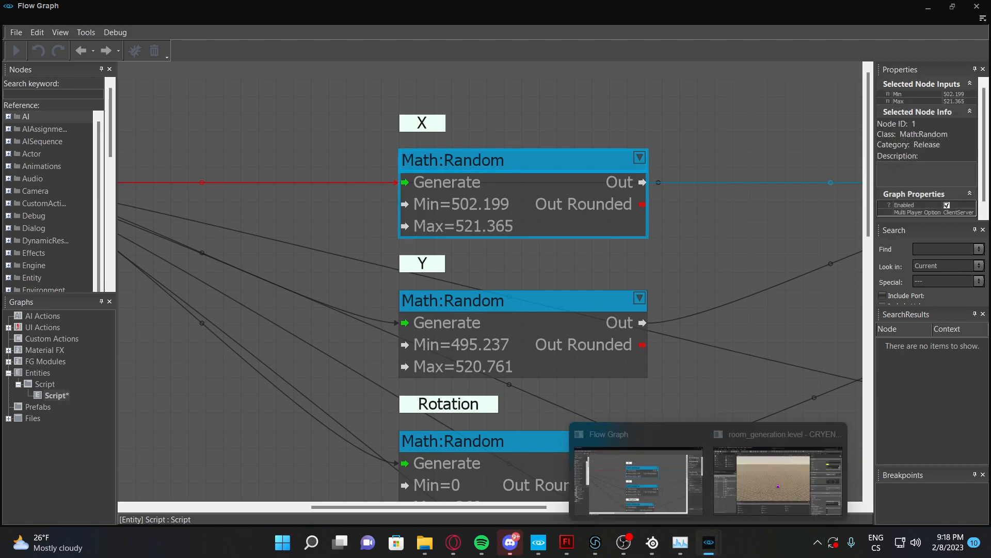
pyautogui.click(778, 480)
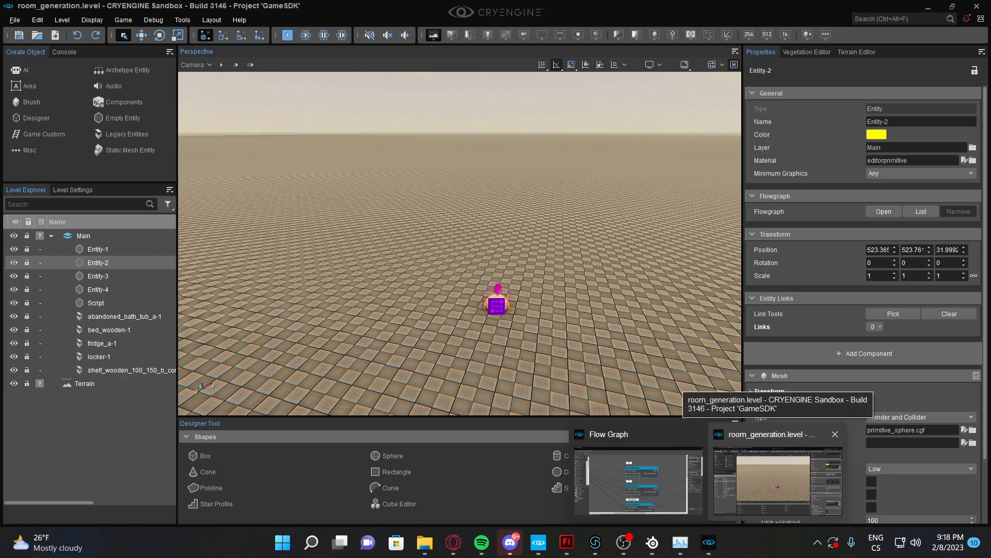
# Return to the Flow Graph, deselect the X node and examine the X and Y Math:Random inputs
pyautogui.click(639, 481)
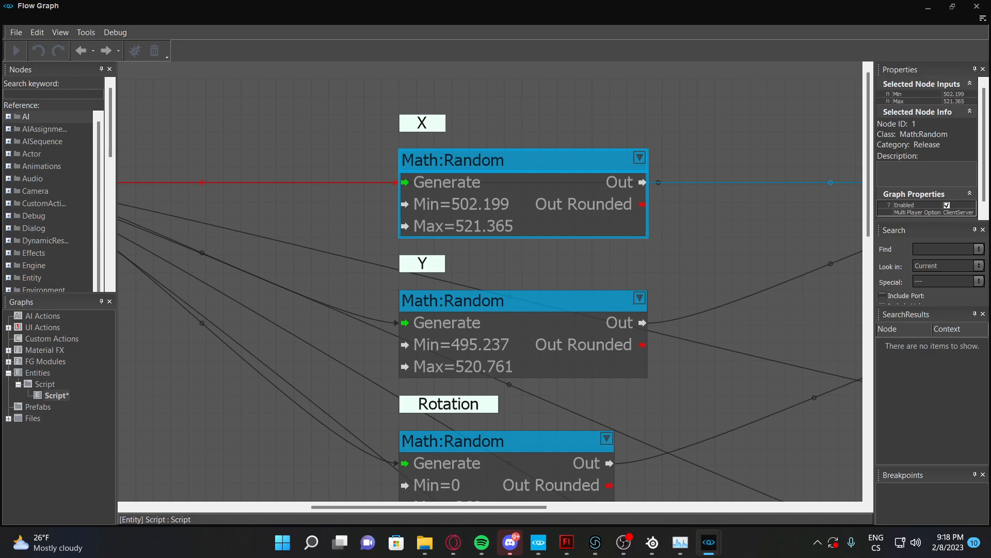
pyautogui.scroll(-2, 470, 247)
pyautogui.click(470, 247)
pyautogui.scroll(3, 470, 247)
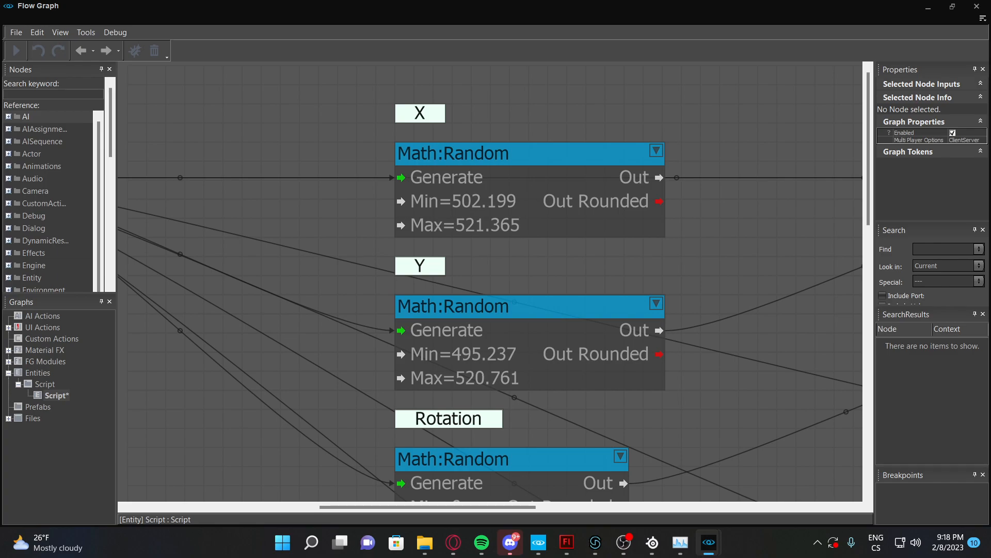
# Switch back to the level and select the Entity-1 marker to inspect its Transform position
pyautogui.moveTo(709, 542)
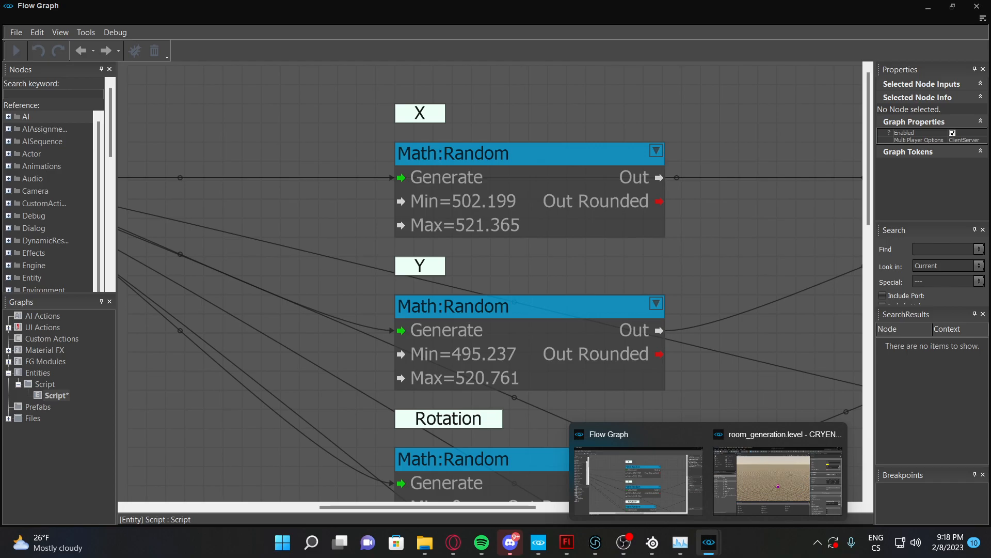
pyautogui.click(778, 480)
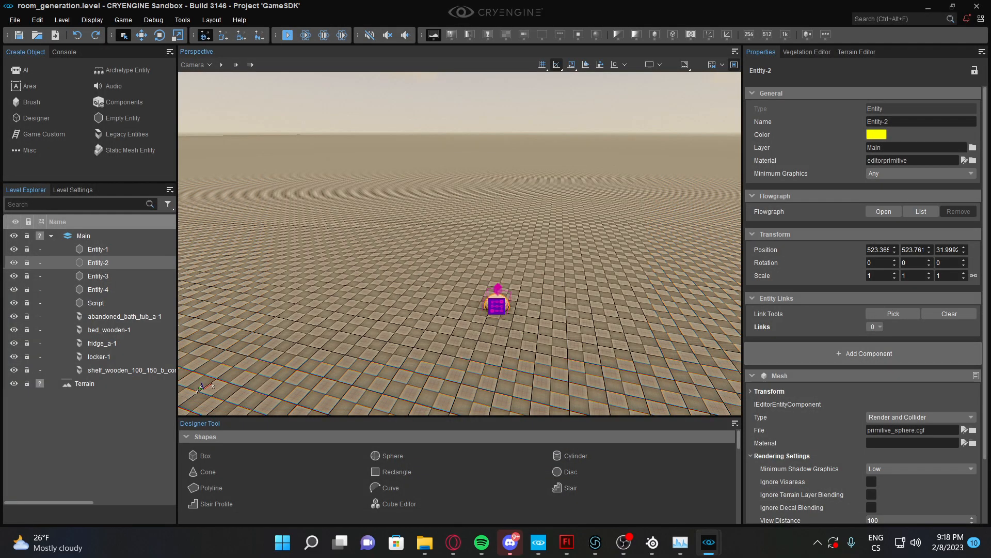
pyautogui.moveTo(516, 232); pyautogui.dragTo(439, 310, button='right')
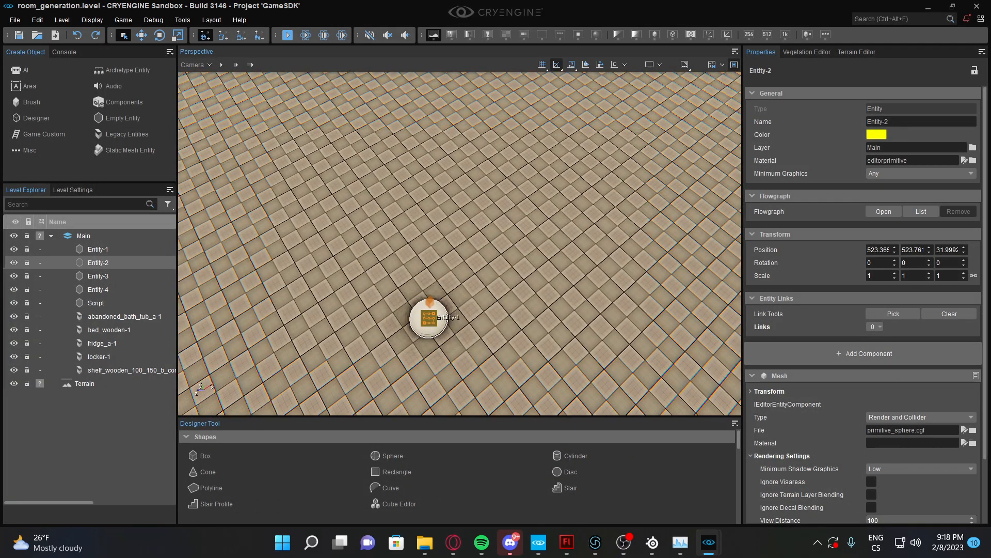
pyautogui.click(432, 317)
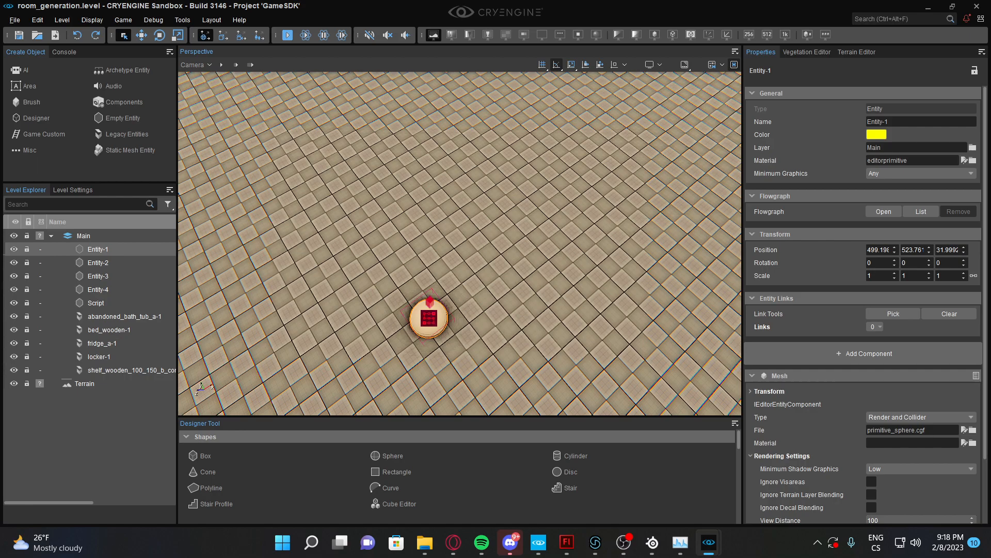
# Switch to the Flow Graph and set the X Math:Random node's Min to 501.199
pyautogui.moveTo(709, 543)
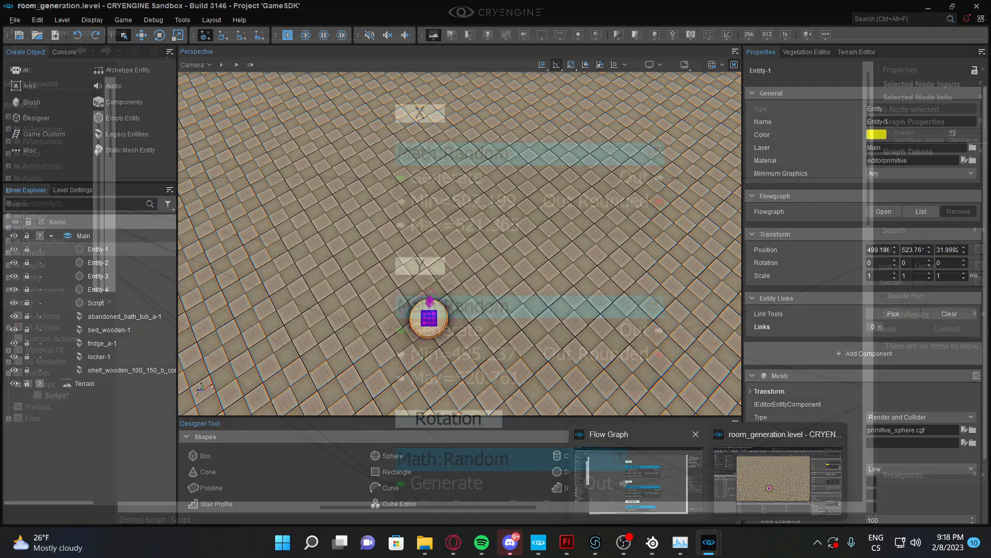
pyautogui.click(638, 480)
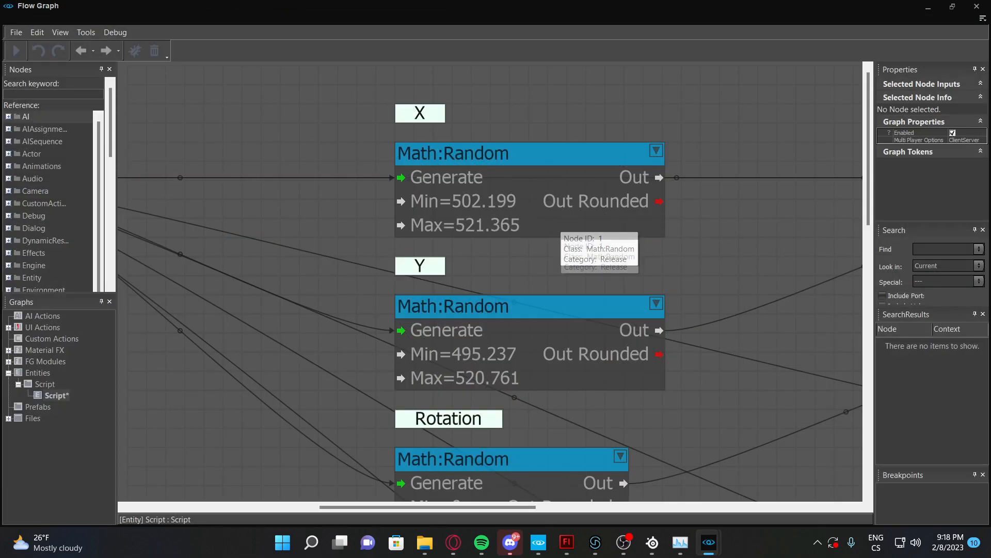
pyautogui.click(559, 193)
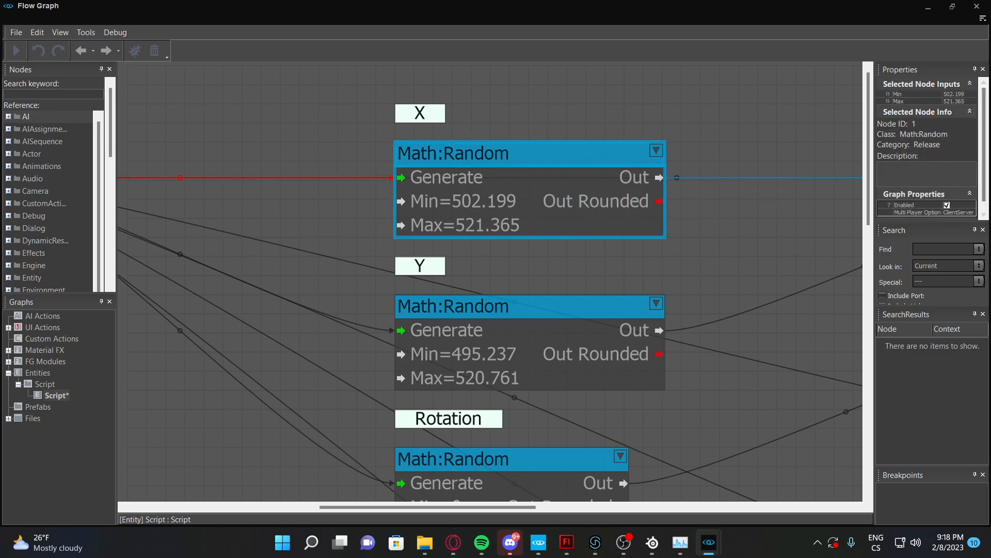
pyautogui.click(956, 94)
pyautogui.click(955, 94)
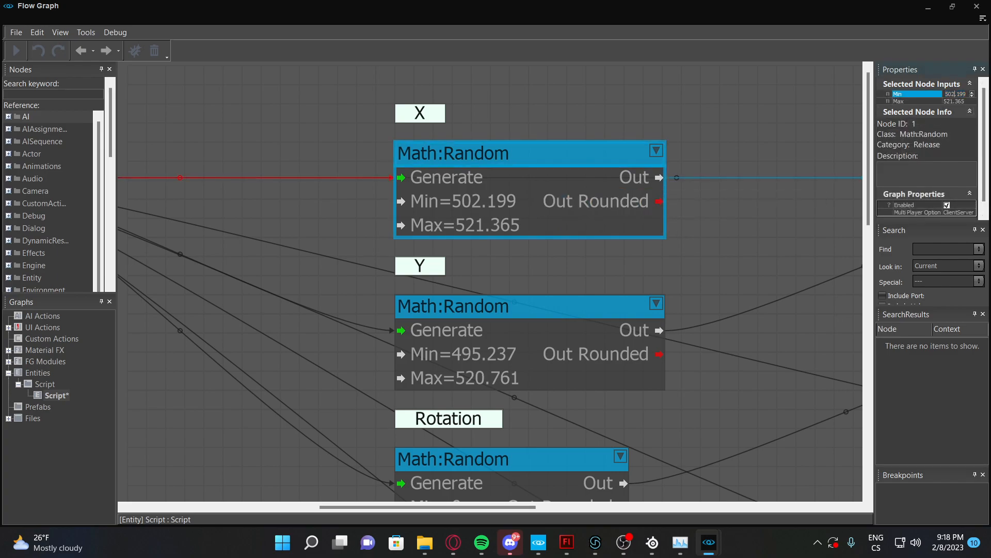
pyautogui.write('1')
pyautogui.press('Return')
pyautogui.click(765, 124)
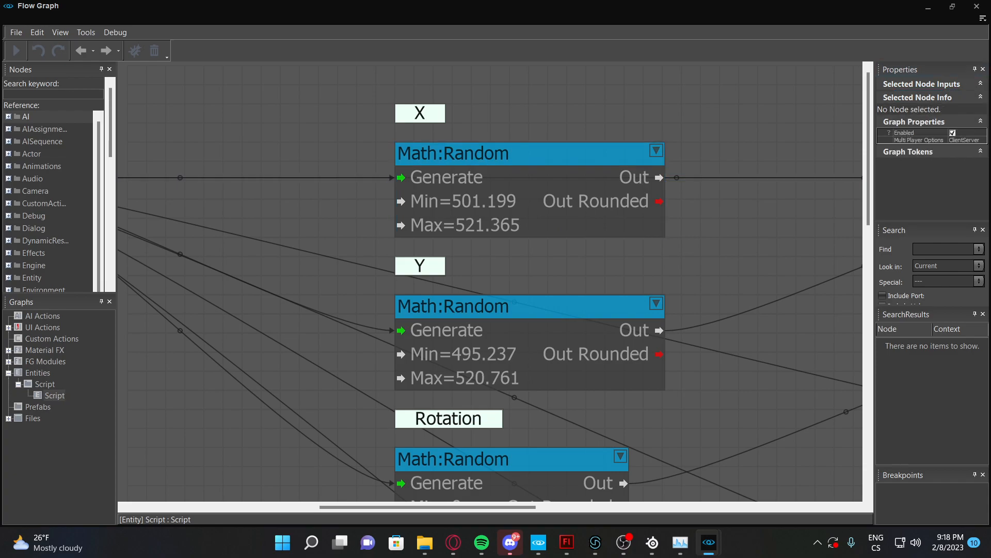
# Switch back to the level and select the Entity-4 marker to inspect its Transform position
pyautogui.scroll(-5, 481, 199)
pyautogui.scroll(6, 467, 255)
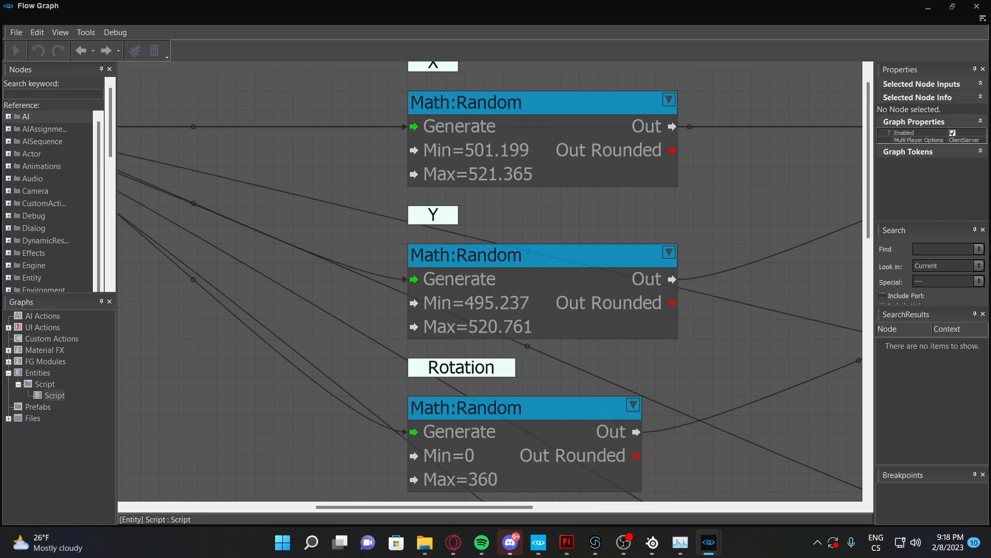
pyautogui.moveTo(709, 542)
pyautogui.click(779, 472)
pyautogui.press('s')
pyautogui.press('d')
pyautogui.click(662, 286)
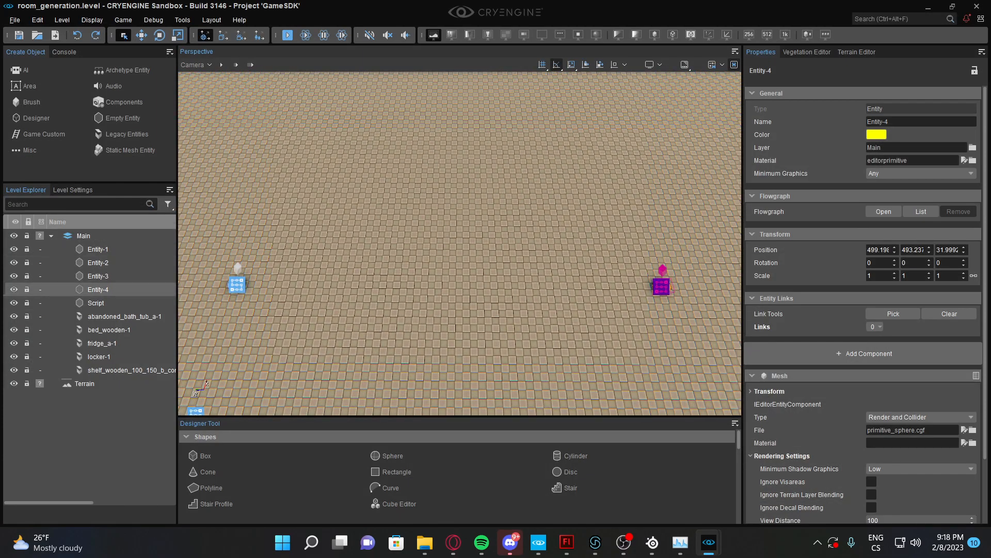
# Return to the Flow Graph and examine the Min and Max inputs of the Rotation Math:Random node
pyautogui.moveTo(709, 542)
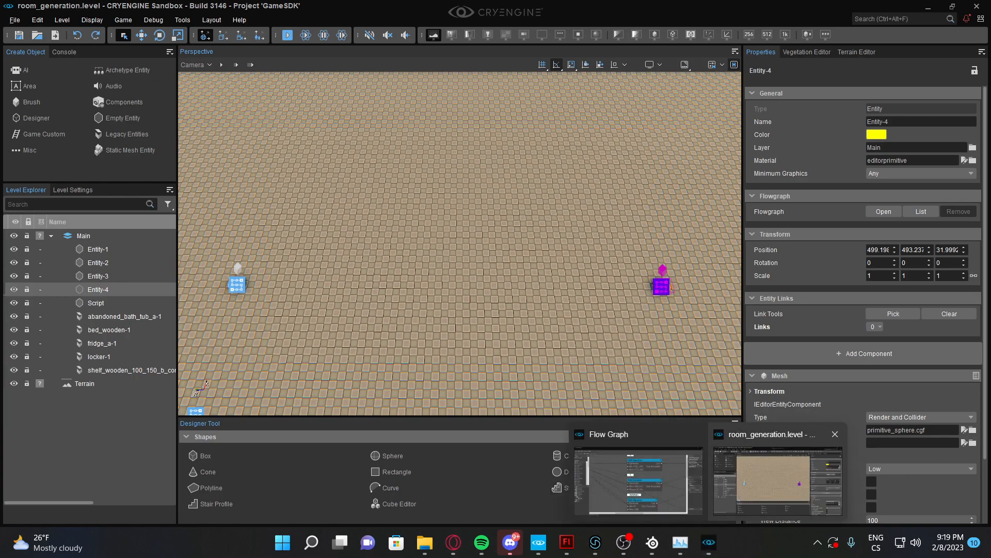
pyautogui.click(643, 480)
pyautogui.scroll(5, 441, 322)
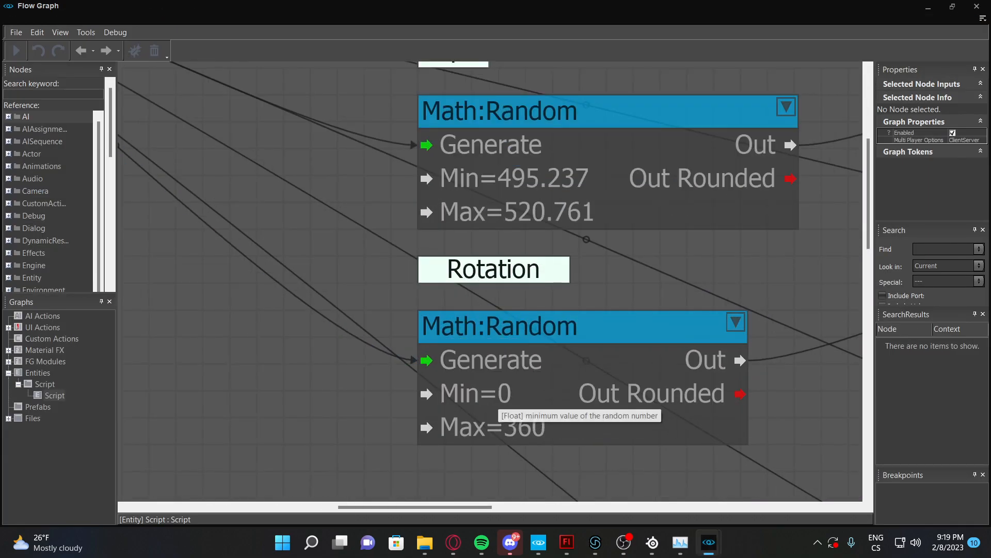
pyautogui.moveTo(497, 398); pyautogui.dragTo(463, 276, button='middle')
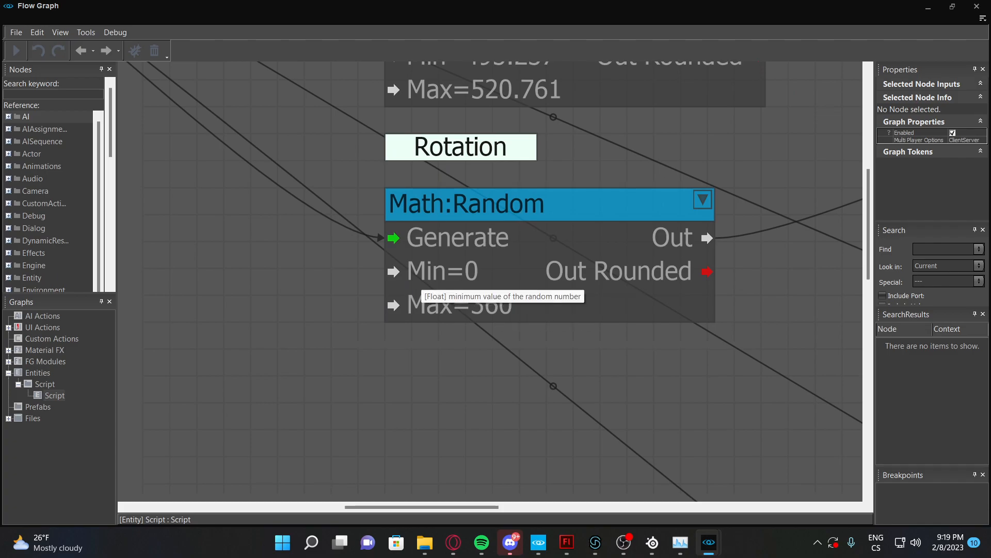
# Trace the X and Y random outputs to the upper Vec3:ToVec3 node and select it to examine its Z input
pyautogui.scroll(-5, 493, 310)
pyautogui.moveTo(746, 107); pyautogui.dragTo(439, 110, button='middle')
pyautogui.scroll(4, 438, 110)
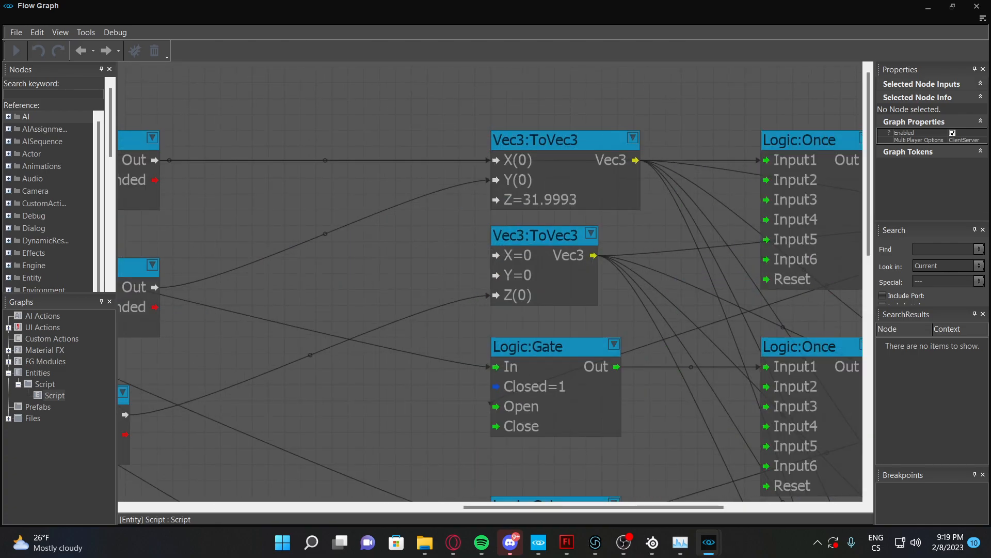
pyautogui.moveTo(362, 155); pyautogui.dragTo(796, 175, button='middle')
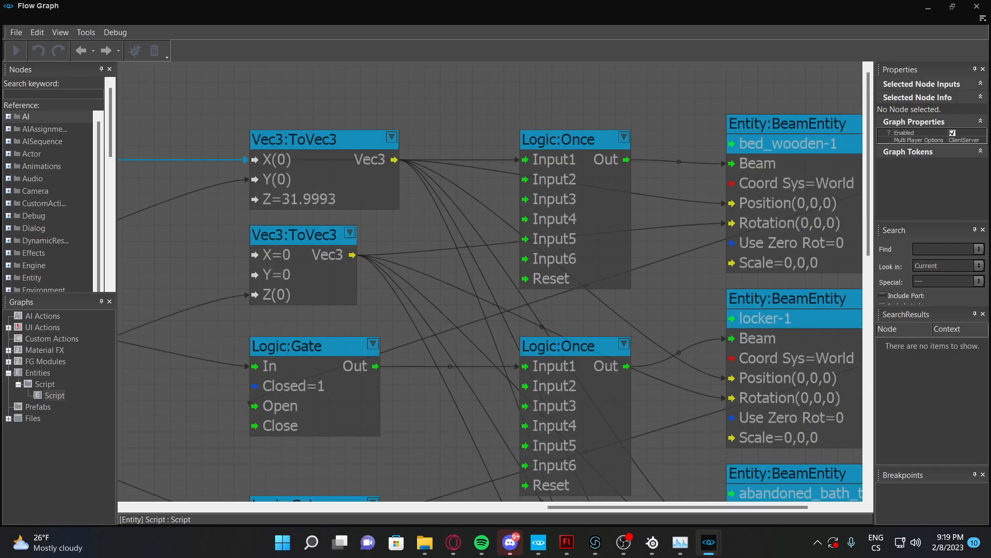
pyautogui.scroll(4, 374, 173)
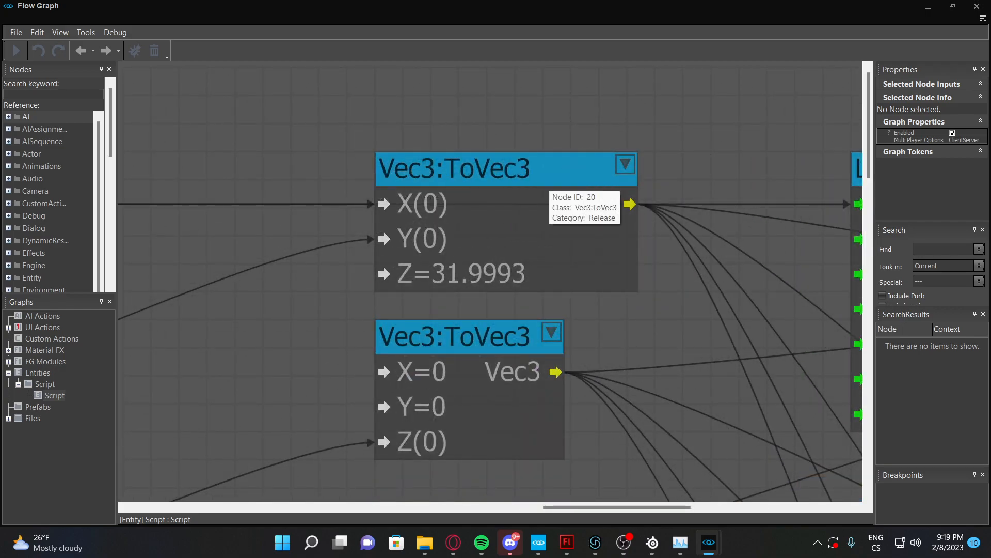
pyautogui.scroll(-5, 552, 180)
pyautogui.moveTo(313, 193); pyautogui.dragTo(620, 182, button='right')
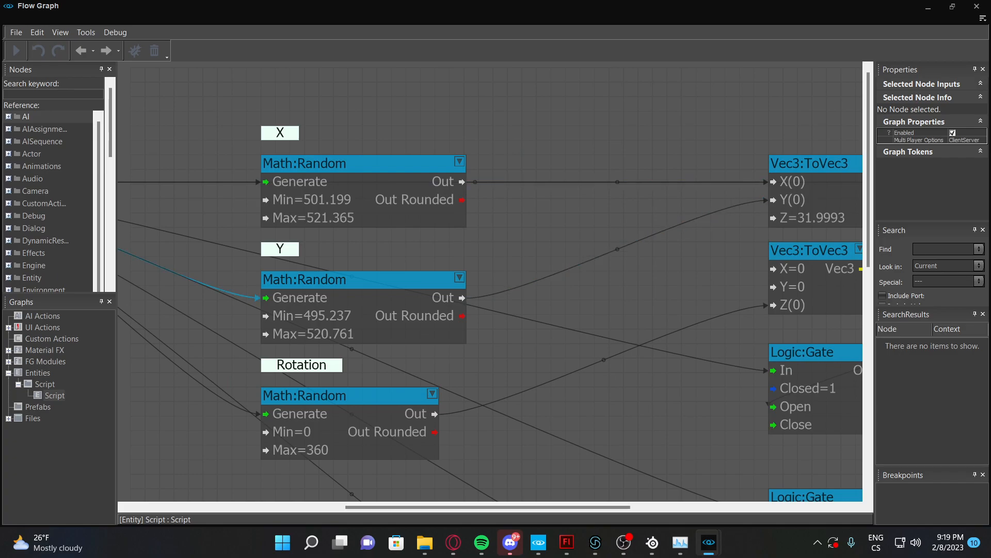
pyautogui.moveTo(811, 200); pyautogui.dragTo(549, 199, button='right')
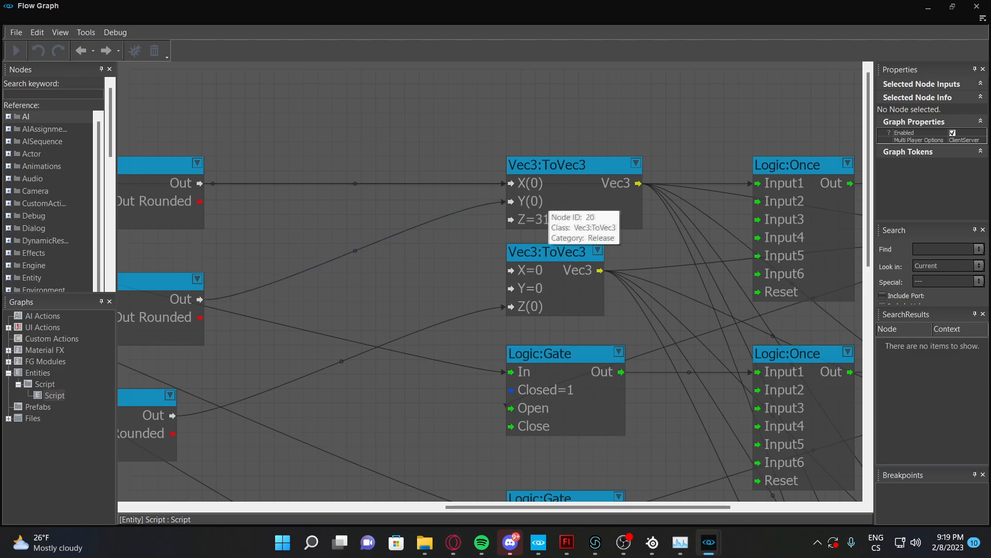
pyautogui.scroll(5, 549, 199)
pyautogui.click(565, 226)
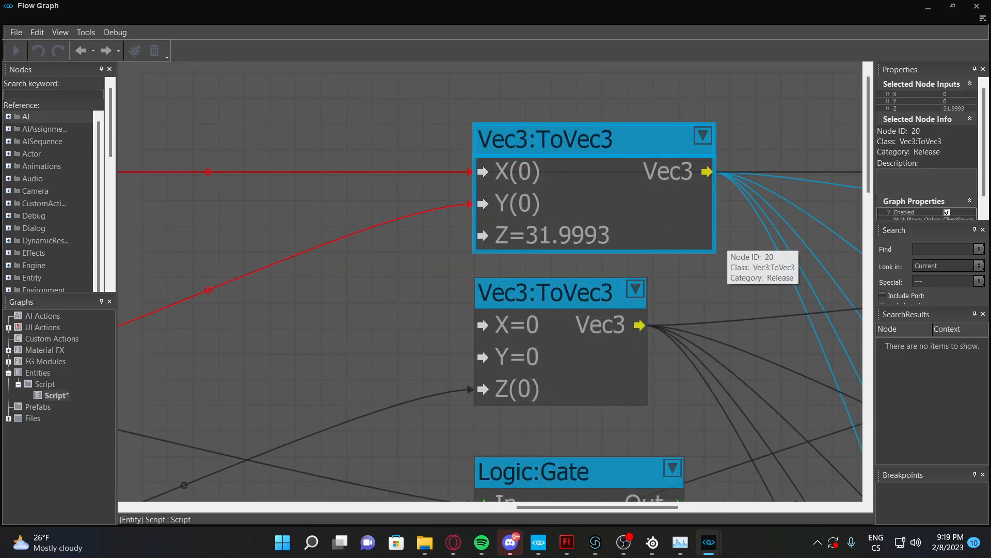
# Switch to the level and try raising the Entity-4 marker along the Z axis with the Move tool, undoing the move
pyautogui.moveTo(708, 542)
pyautogui.click(779, 478)
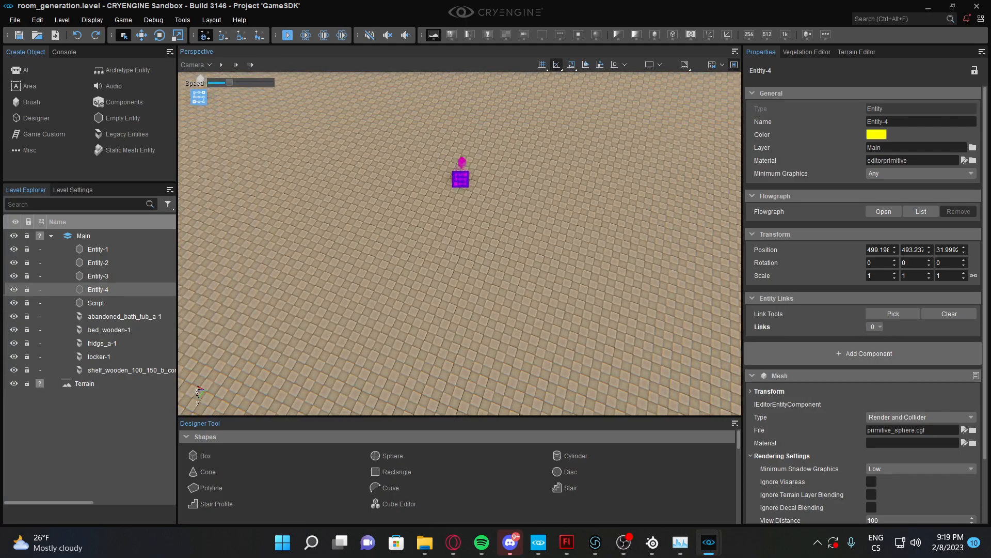
pyautogui.moveTo(460, 243); pyautogui.dragTo(454, 197, button='right')
pyautogui.press('w')
pyautogui.click(142, 35)
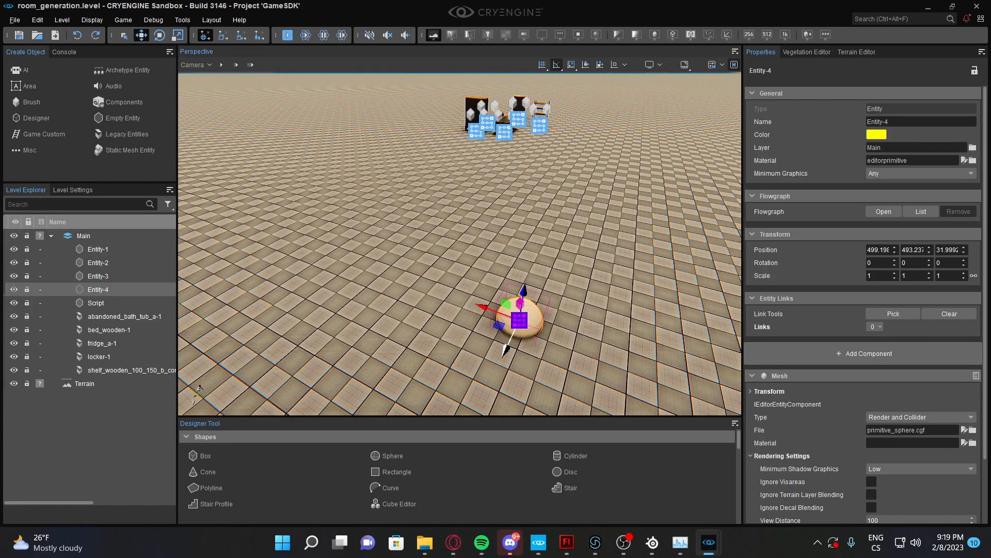
pyautogui.moveTo(523, 292); pyautogui.dragTo(546, 157)
pyautogui.hotkey('ctrl', 'z')
# Select the abandoned_bath_tub_a-1 object and the Entity-3 marker in turn to compare their Z positions
pyautogui.press('w')
pyautogui.moveTo(558, 250)
pyautogui.mouseDown(button='right')
pyautogui.moveTo(534, 209)
pyautogui.moveTo(553, 214)
pyautogui.moveTo(558, 251)
pyautogui.mouseUp(button='right')
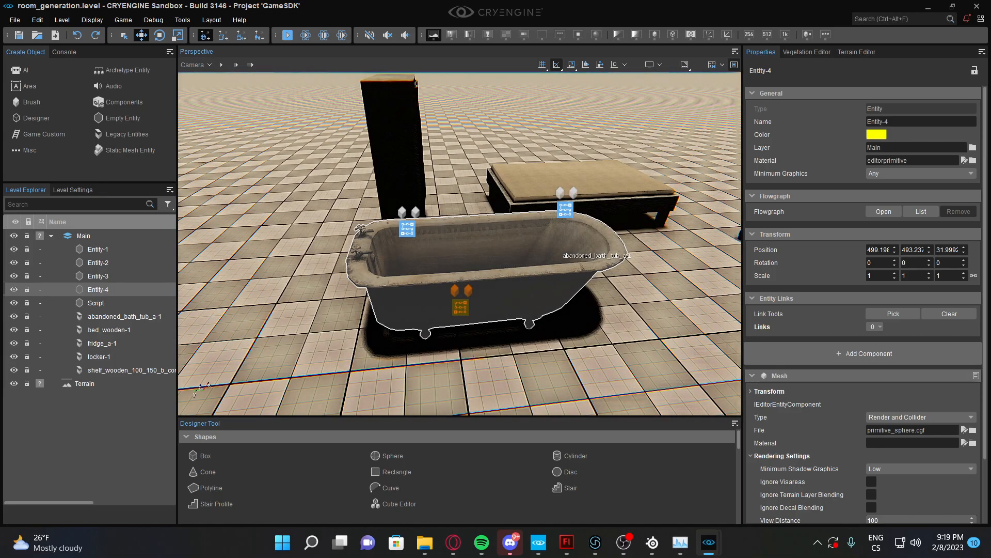
pyautogui.click(628, 256)
pyautogui.scroll(-10, 628, 256)
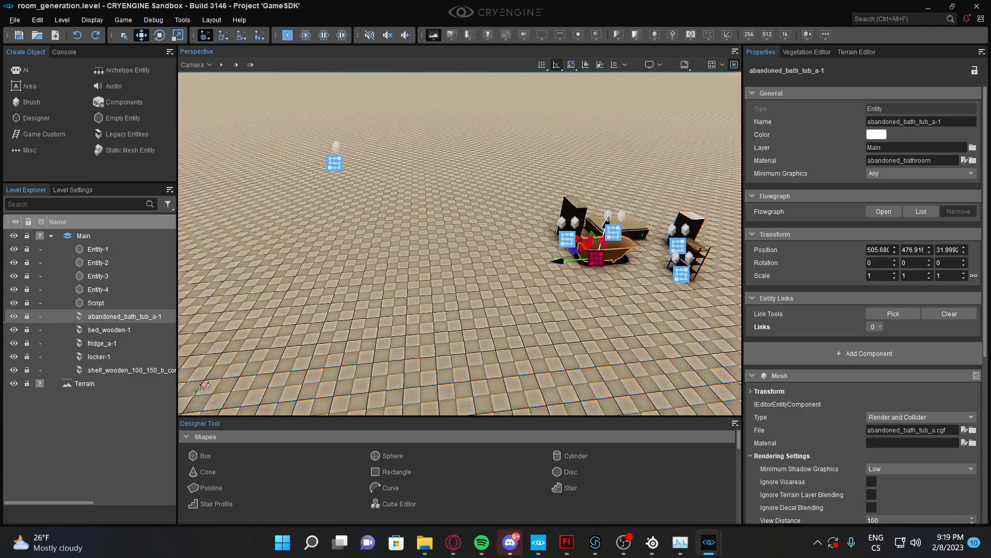
pyautogui.click(336, 164)
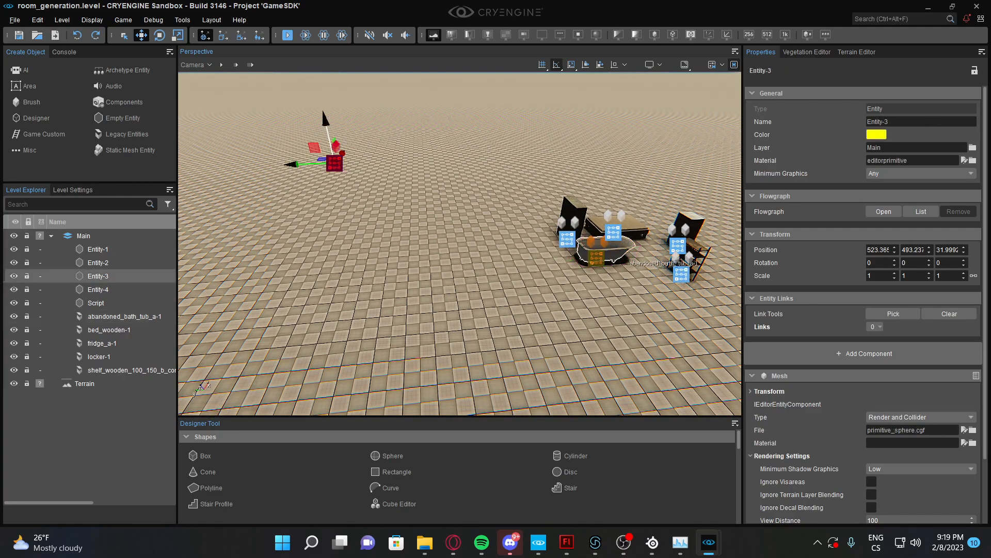
pyautogui.click(620, 253)
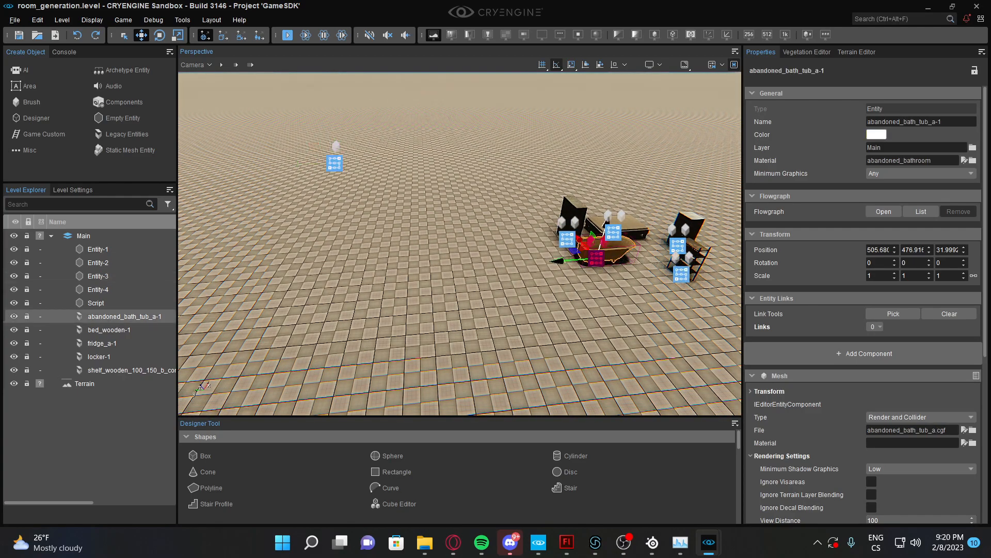
# Survey the corner markers and furniture, and open the bathtub's Z position field to inspect its value
pyautogui.moveTo(460, 243); pyautogui.dragTo(430, 248, button='right')
pyautogui.press('s')
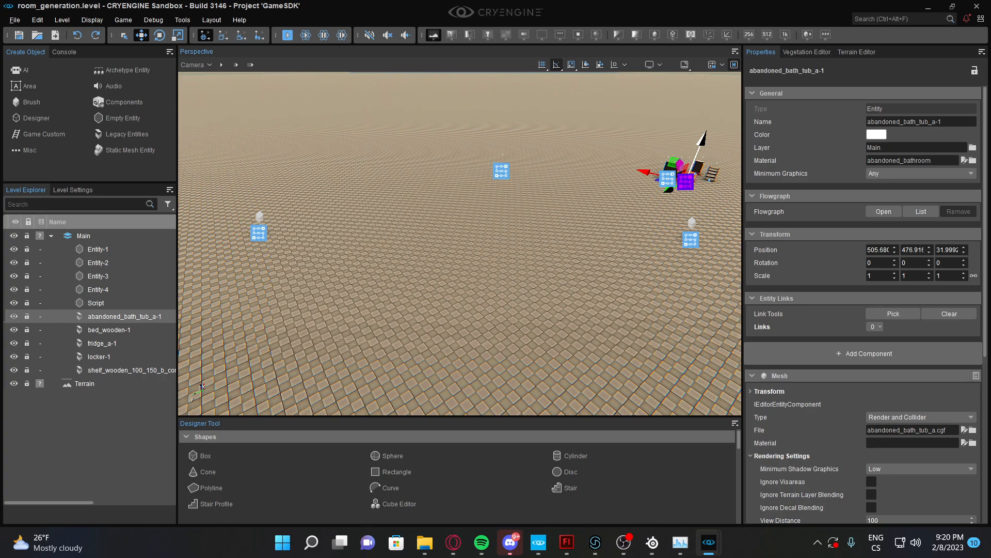
pyautogui.press('w')
pyautogui.moveTo(431, 247); pyautogui.dragTo(508, 192, button='right')
pyautogui.press('d')
pyautogui.press('s')
pyautogui.press('w')
pyautogui.press('w')
pyautogui.click(947, 250)
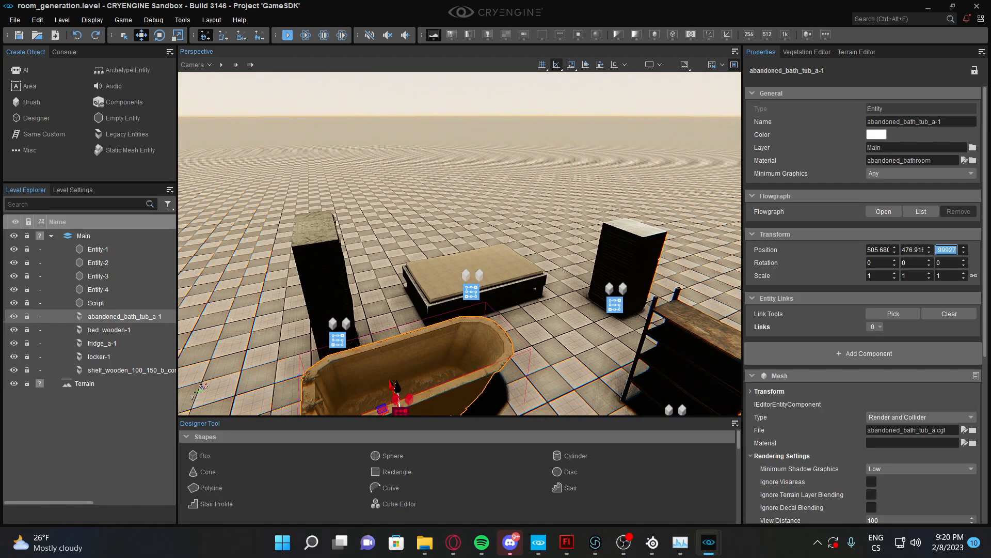
# Select the Entity-4 marker to check its Z position against the bathtub's, and clear the selection
pyautogui.moveTo(442, 199); pyautogui.dragTo(228, 198, button='right')
pyautogui.press('a')
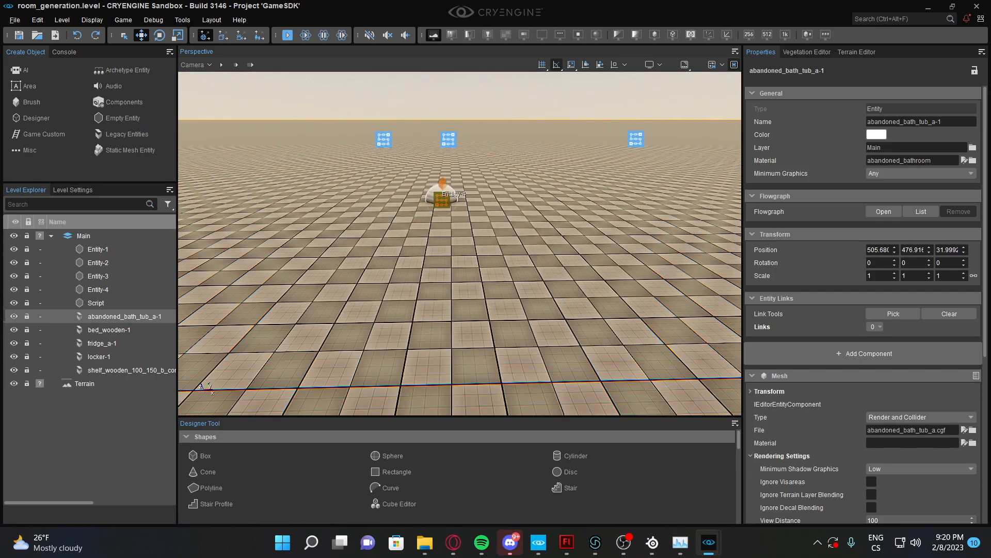
pyautogui.click(442, 199)
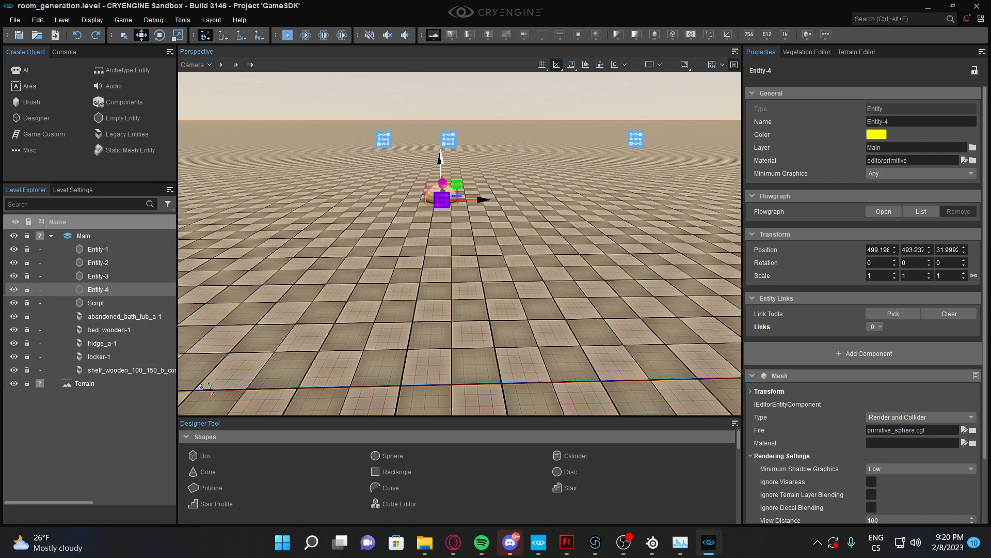
pyautogui.moveTo(442, 199); pyautogui.dragTo(584, 242, button='right')
pyautogui.click(460, 243)
# Return to the Flow Graph and select the lower Vec3:ToVec3 node to examine how rotation feeds its Z input
pyautogui.moveTo(709, 542)
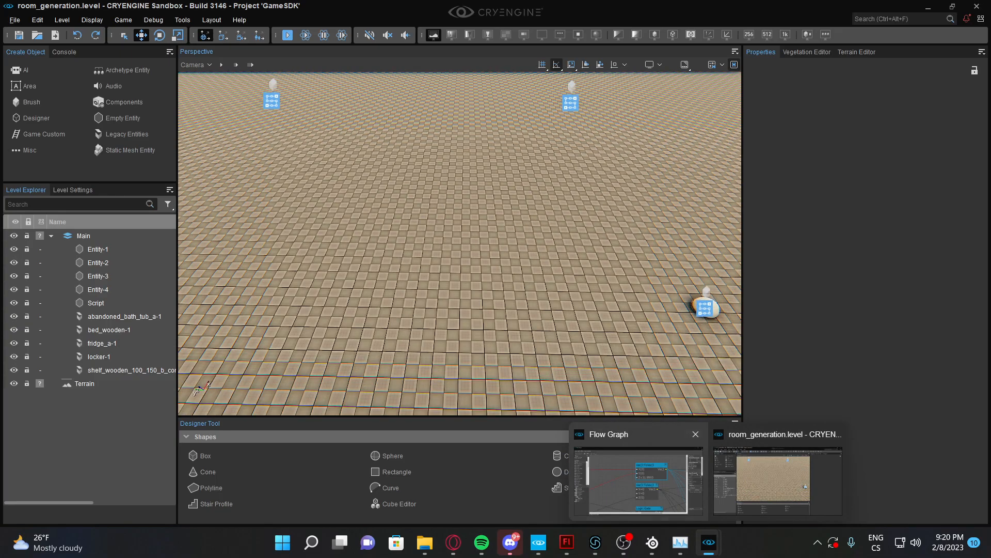
pyautogui.click(640, 481)
pyautogui.scroll(-2, 434, 211)
pyautogui.scroll(-4, 434, 211)
pyautogui.scroll(3, 457, 264)
pyautogui.scroll(1, 467, 269)
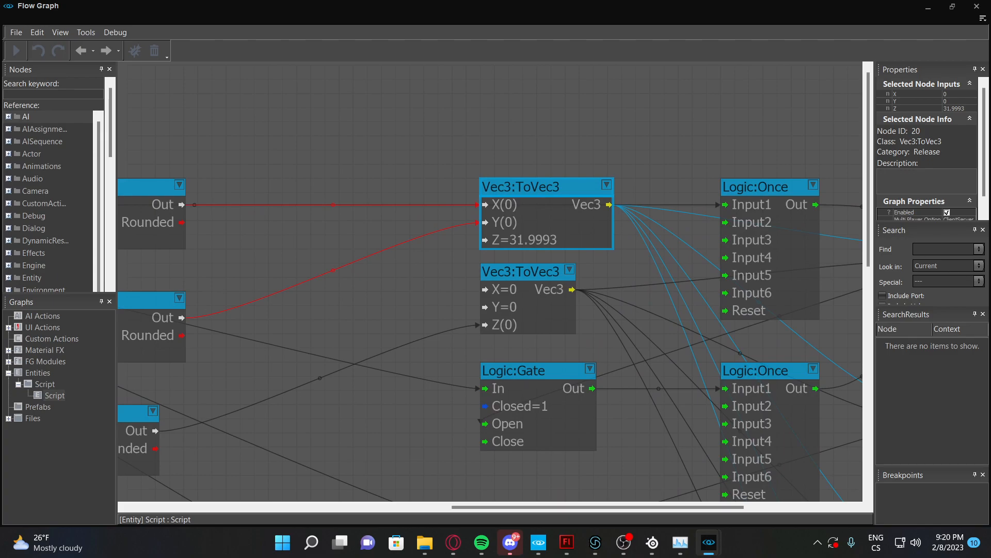
pyautogui.click(519, 297)
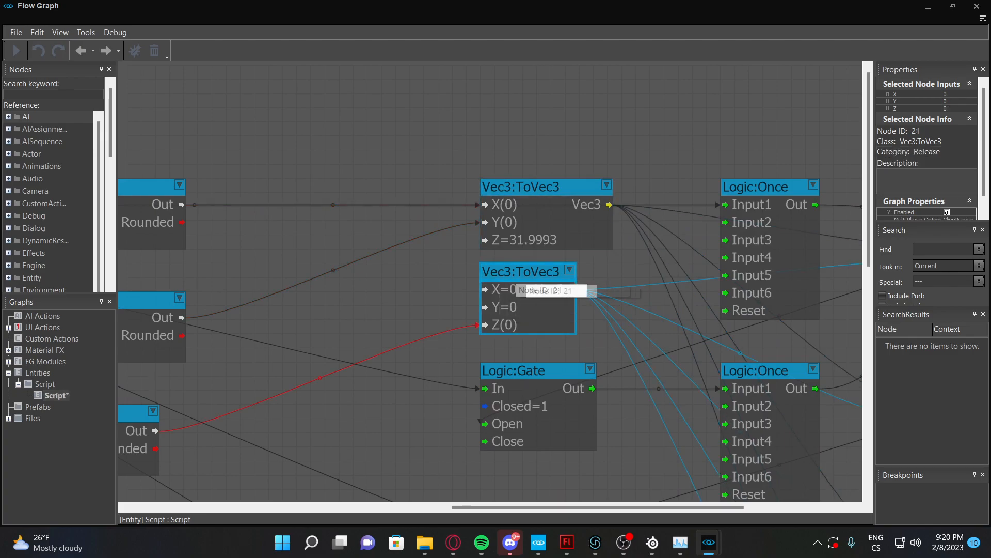
pyautogui.moveTo(506, 326); pyautogui.dragTo(554, 279, button='middle')
pyautogui.scroll(2, 551, 237)
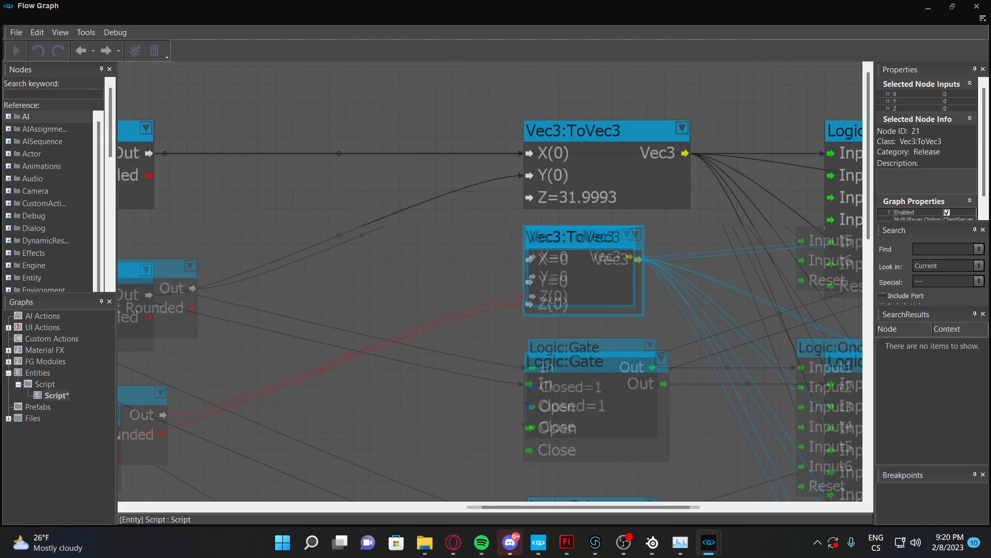
# Switch to the level and try rotating abandoned_bath_tub_a-1 about different axes with the Rotate tool, undoing each rotation
pyautogui.moveTo(709, 542)
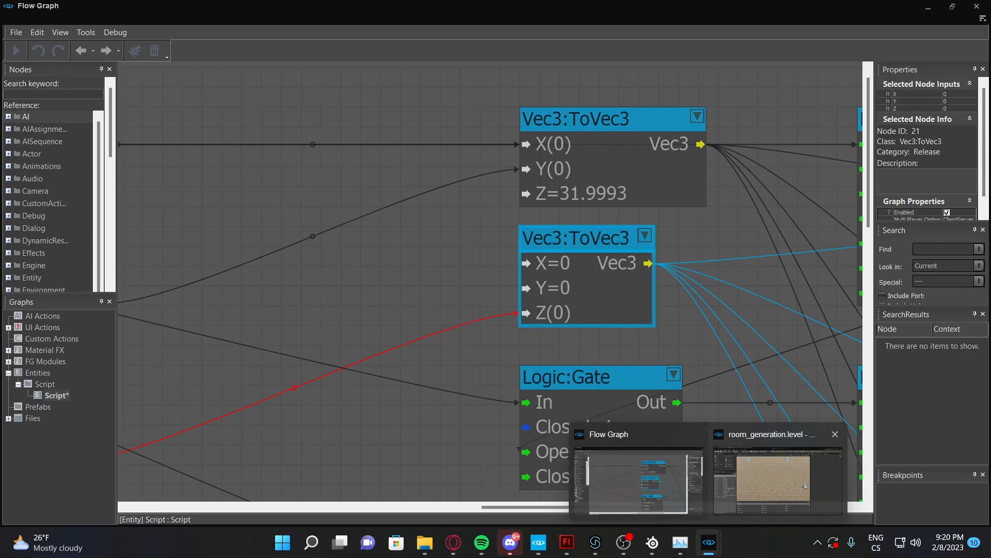
pyautogui.click(777, 477)
pyautogui.press('w')
pyautogui.moveTo(517, 248); pyautogui.dragTo(517, 331, button='right')
pyautogui.click(514, 279)
pyautogui.press('s')
pyautogui.press('w')
pyautogui.click(160, 35)
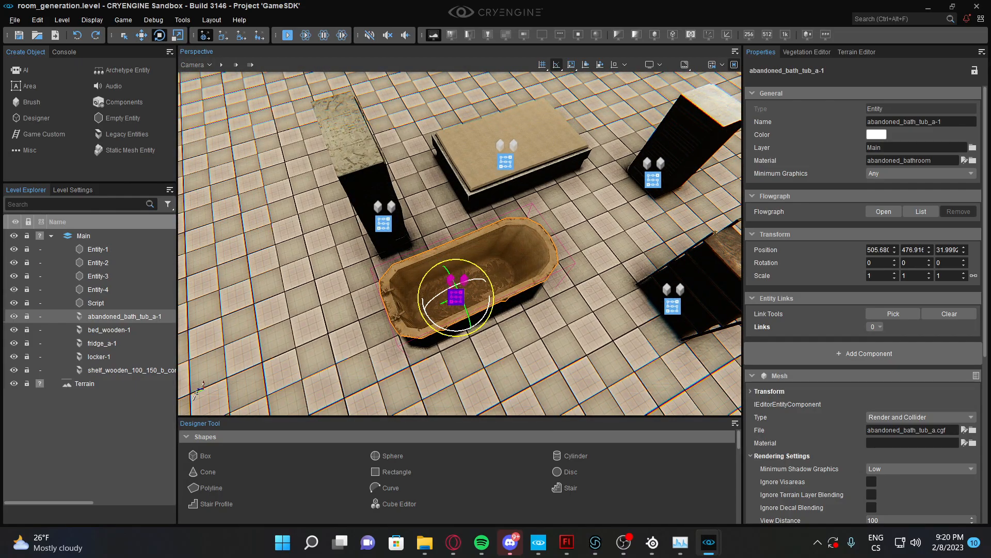
pyautogui.moveTo(425, 309); pyautogui.dragTo(462, 280)
pyautogui.hotkey('ctrl', 'z')
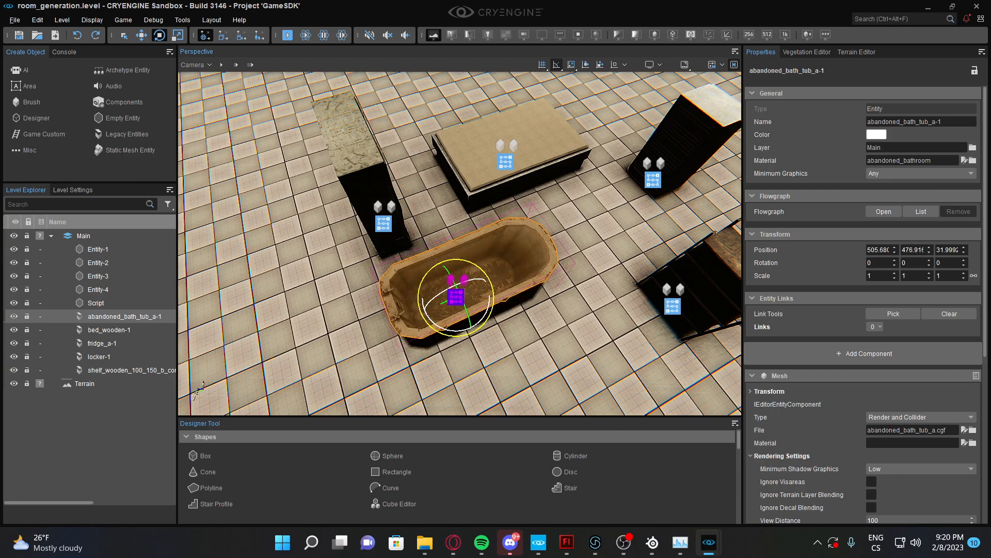
pyautogui.moveTo(468, 320); pyautogui.dragTo(457, 287)
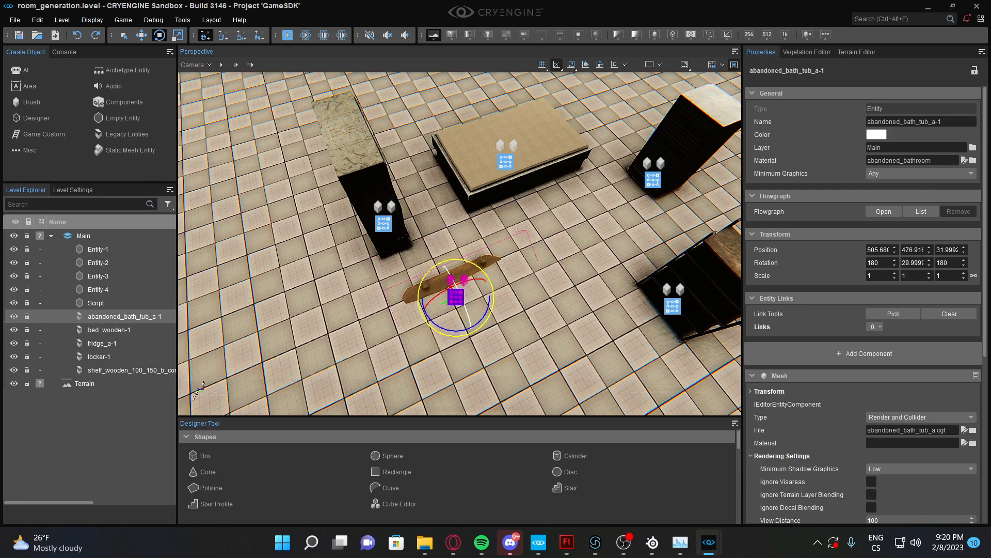
pyautogui.hotkey('ctrl', 'z')
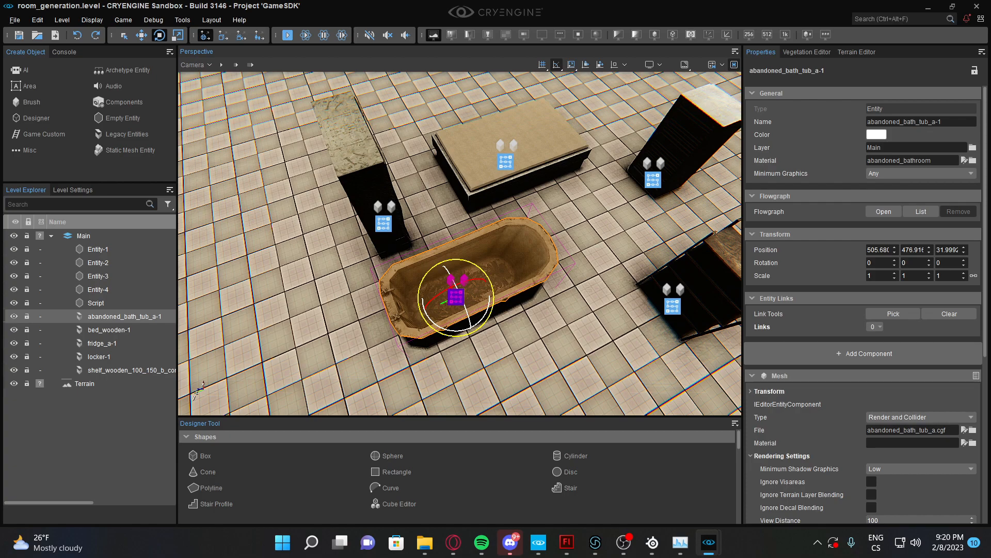
# Try rotating abandoned_bath_tub_a-1 about another axis, and clear the selection
pyautogui.moveTo(455, 329); pyautogui.dragTo(496, 320)
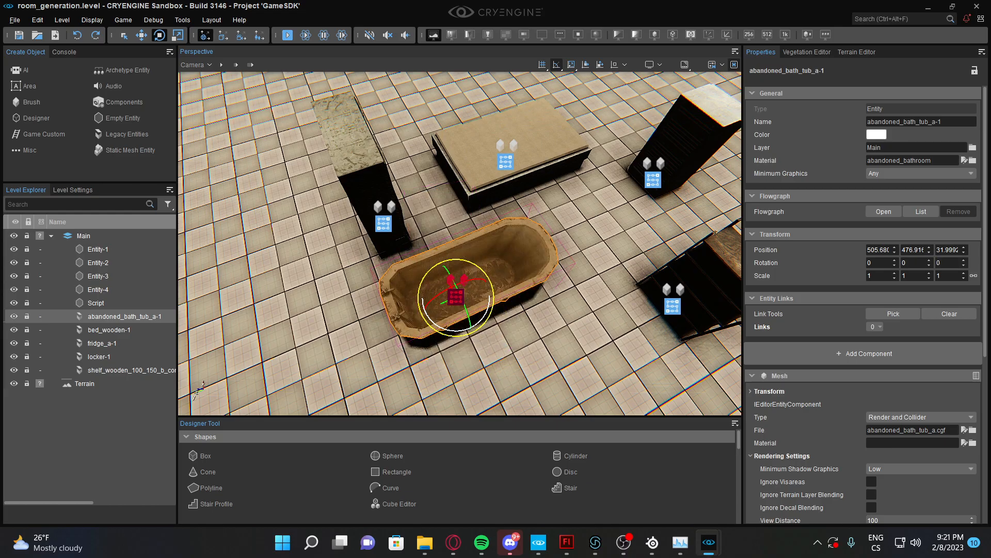
pyautogui.press('s')
pyautogui.moveTo(491, 315); pyautogui.dragTo(537, 292, button='right')
pyautogui.press('w')
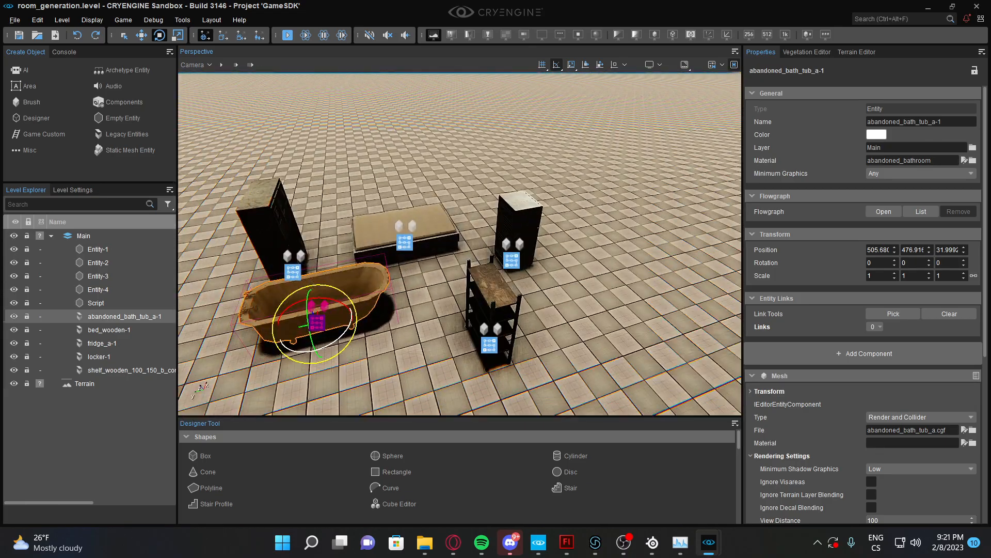
pyautogui.click(542, 299)
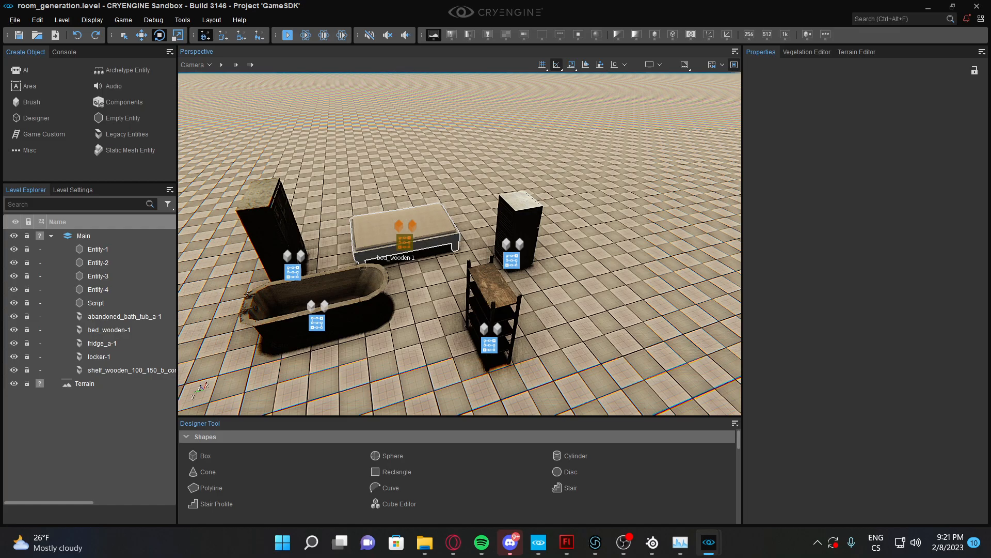
# Select locker-1 and inspect its base at floor level with the Move tool active
pyautogui.press('w')
pyautogui.moveTo(372, 252); pyautogui.dragTo(406, 229, button='right')
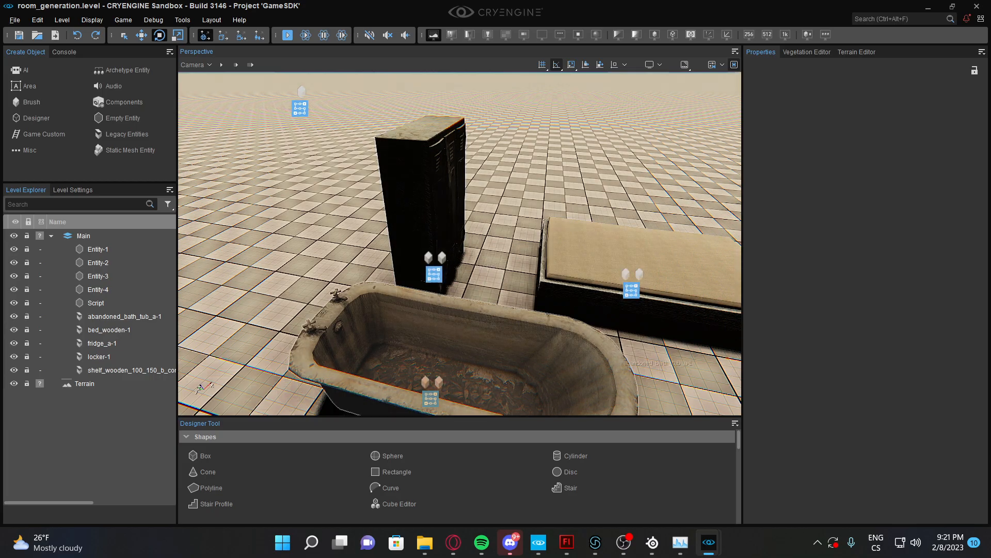
pyautogui.press('d')
pyautogui.moveTo(460, 237); pyautogui.dragTo(485, 238, button='right')
pyautogui.press('w')
pyautogui.click(478, 244)
pyautogui.press('s')
pyautogui.press('w')
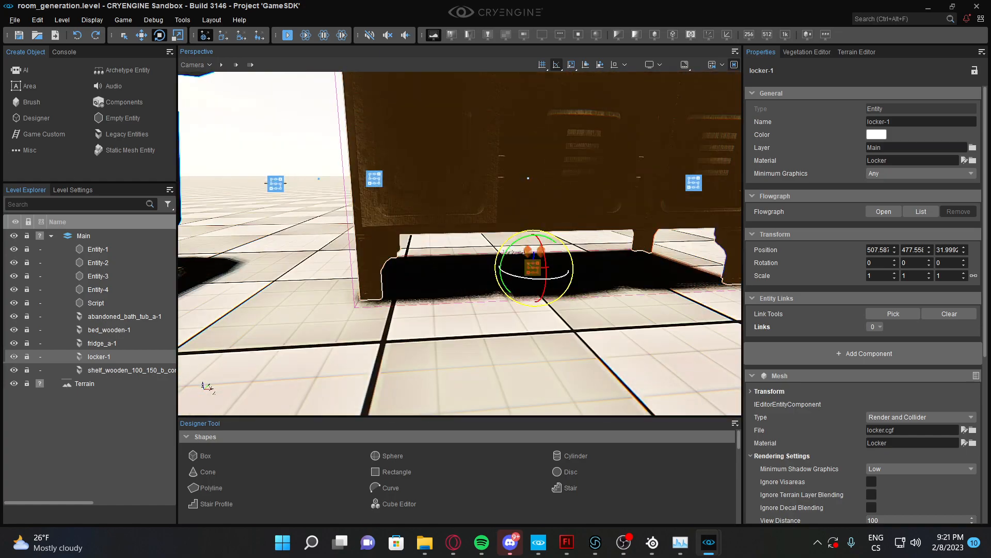
pyautogui.click(141, 35)
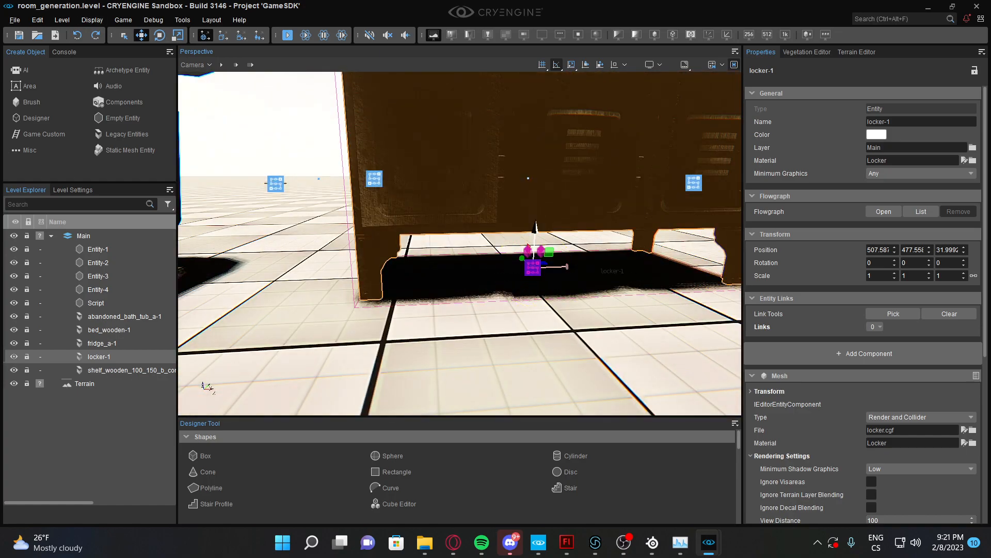
pyautogui.press('s')
pyautogui.moveTo(610, 271); pyautogui.dragTo(686, 320, button='right')
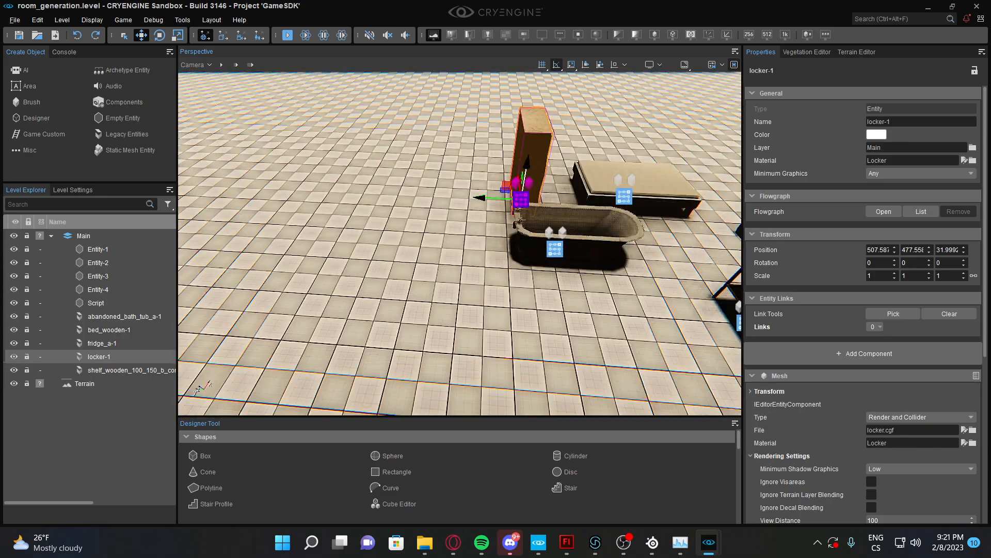
# Try moving locker-1 downward along its vertical axis, and undo both the move and the selection
pyautogui.press('w')
pyautogui.moveTo(464, 247); pyautogui.dragTo(385, 170, button='right')
pyautogui.click(495, 253)
pyautogui.press('w')
pyautogui.press('s')
pyautogui.press('w')
pyautogui.press('w')
pyautogui.press('s')
pyautogui.click(454, 150)
pyautogui.press('d')
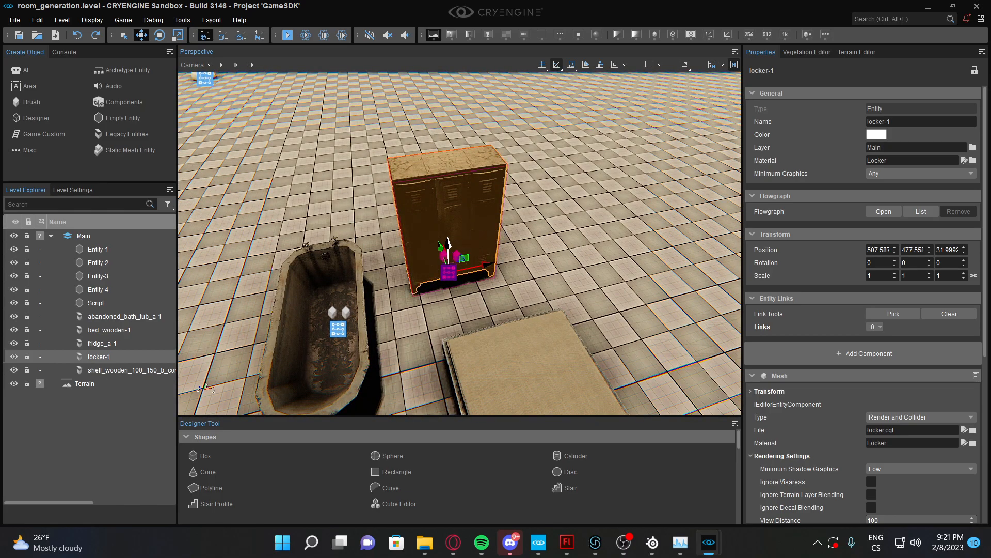
pyautogui.press('w')
pyautogui.moveTo(456, 239); pyautogui.dragTo(455, 202, button='right')
pyautogui.press('s')
pyautogui.moveTo(441, 321); pyautogui.dragTo(441, 383)
pyautogui.hotkey('ctrl', 'z')
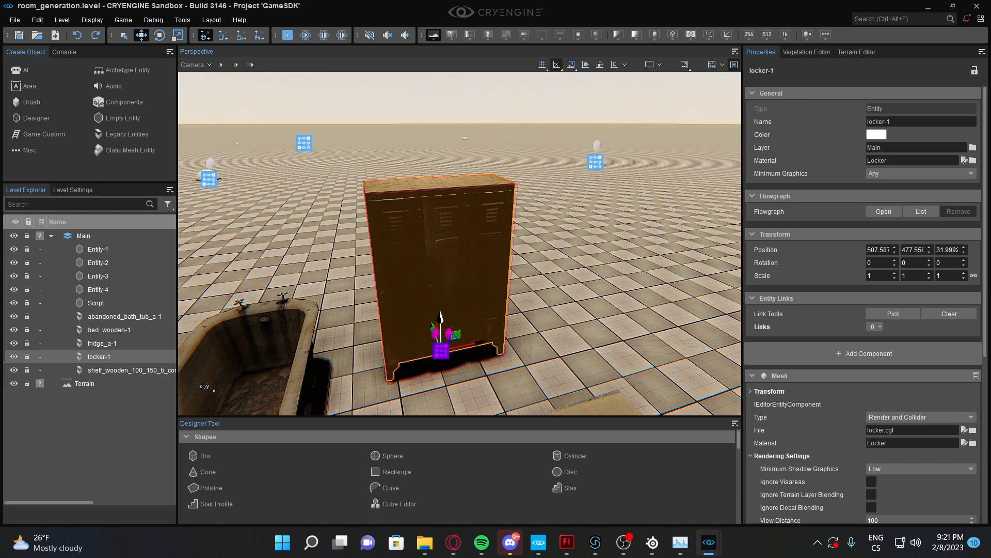
pyautogui.hotkey('ctrl', 'z')
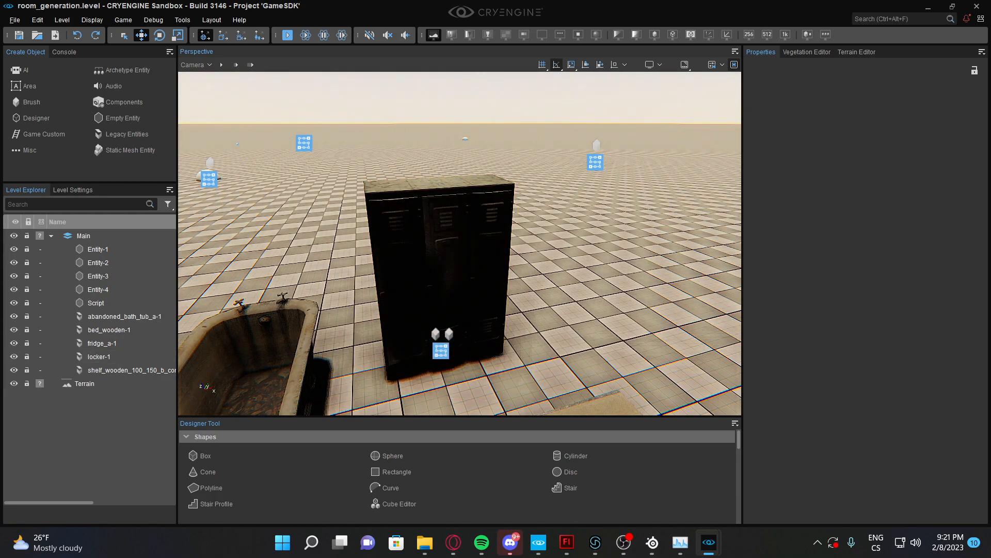
# Return to the Flow Graph, clear the node selection, and survey the graph up to the Entity:BeamEntity nodes
pyautogui.moveTo(457, 239); pyautogui.dragTo(614, 269, button='right')
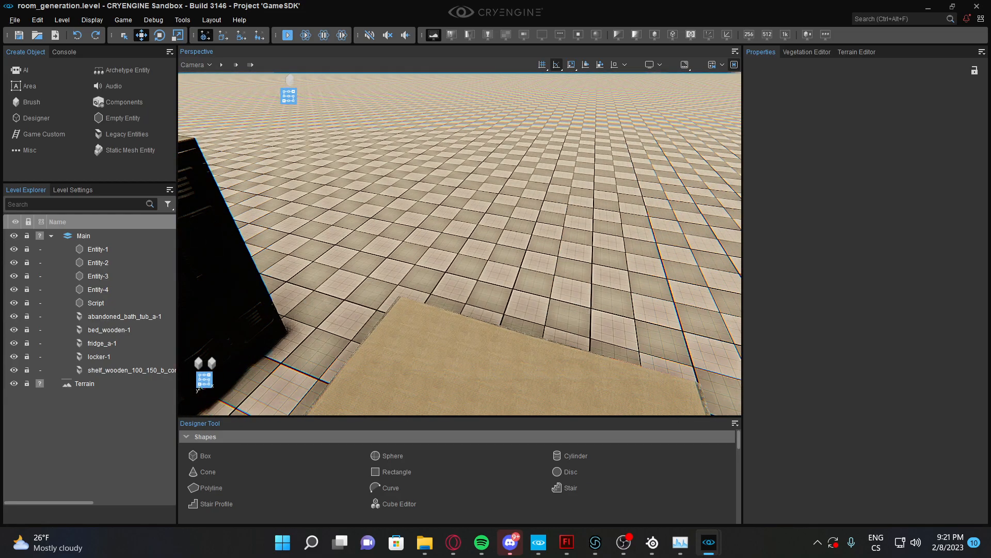
pyautogui.press('s')
pyautogui.press('s')
pyautogui.moveTo(459, 243); pyautogui.dragTo(490, 297, button='right')
pyautogui.press('s')
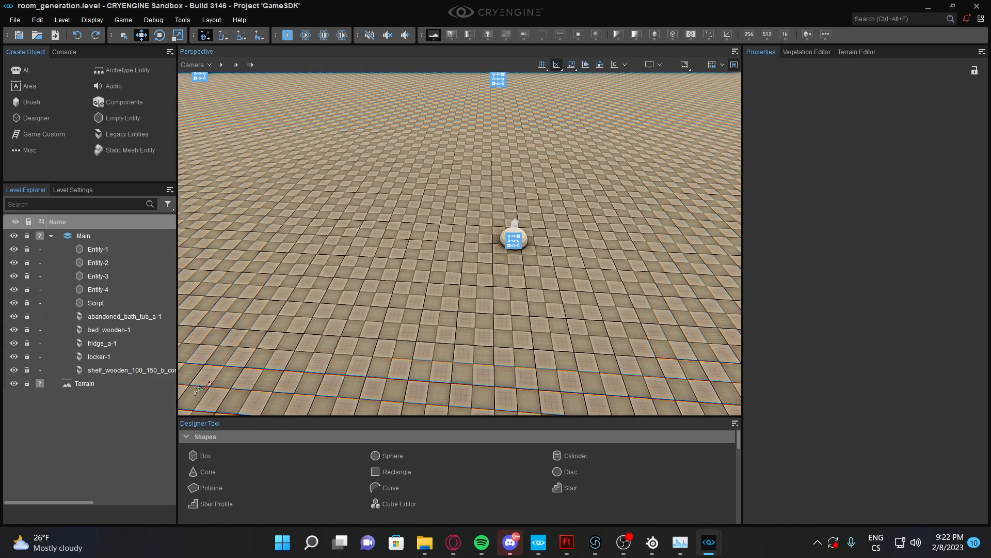
pyautogui.moveTo(709, 542)
pyautogui.click(637, 473)
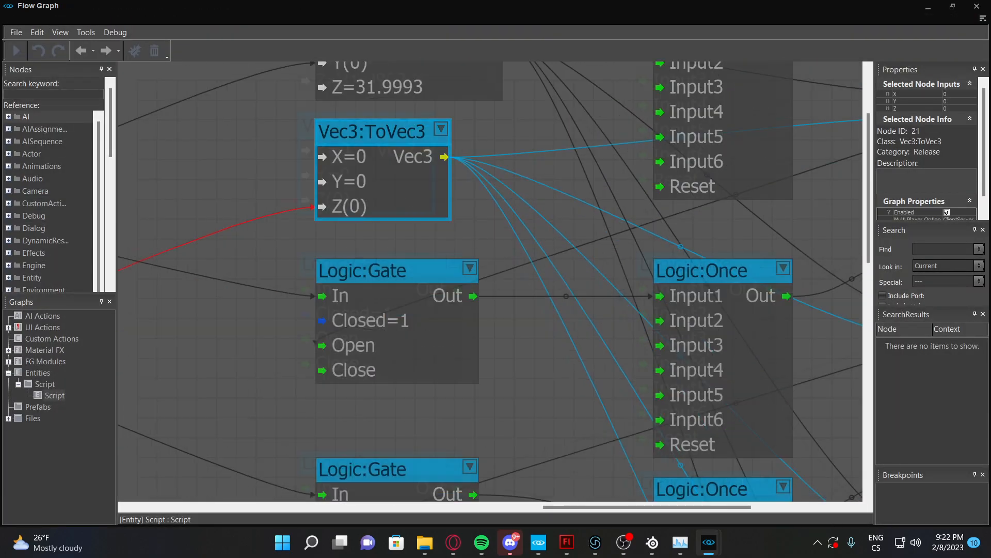
pyautogui.moveTo(485, 228); pyautogui.dragTo(468, 222, button='right')
pyautogui.scroll(-5, 468, 222)
pyautogui.click(485, 206)
pyautogui.scroll(2, 503, 195)
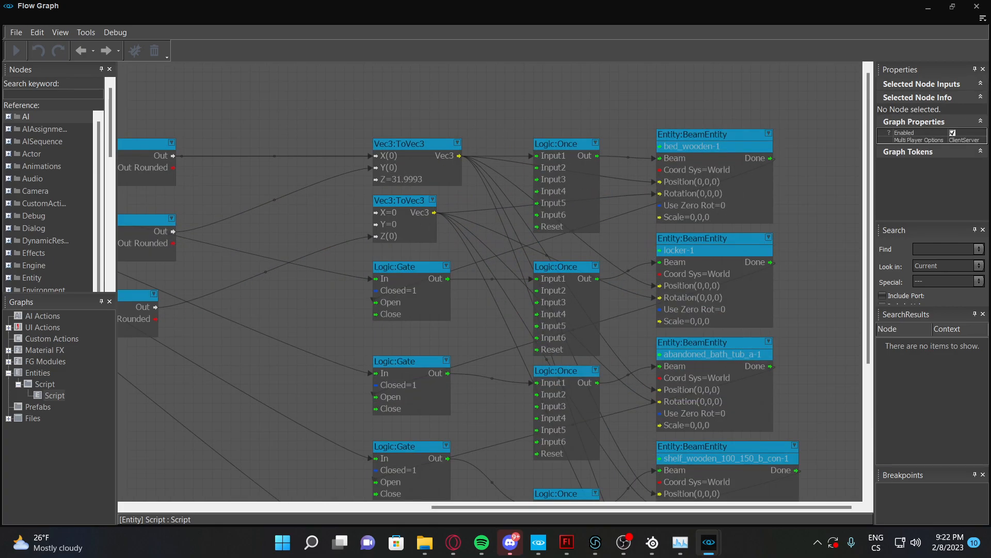
pyautogui.scroll(-3, 641, 123)
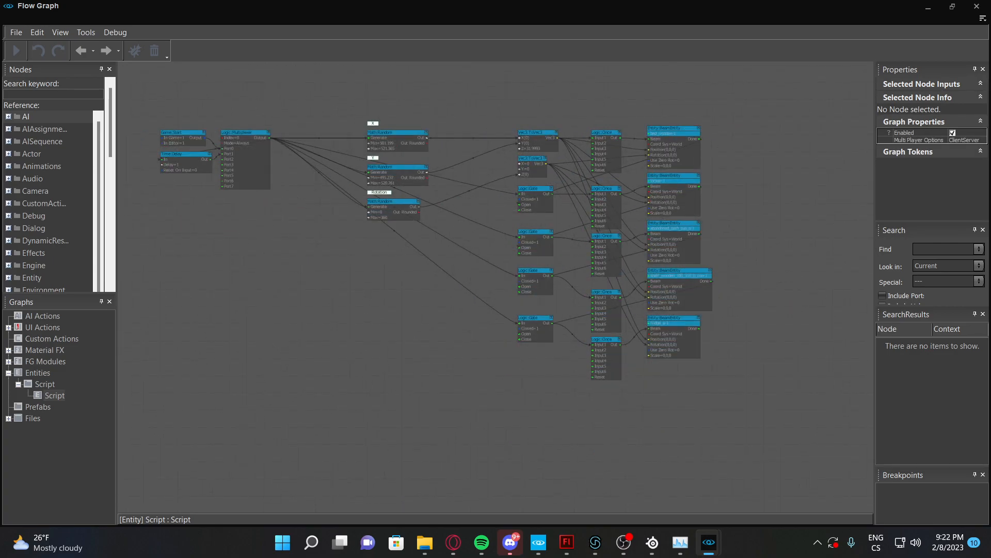
pyautogui.scroll(3, 702, 142)
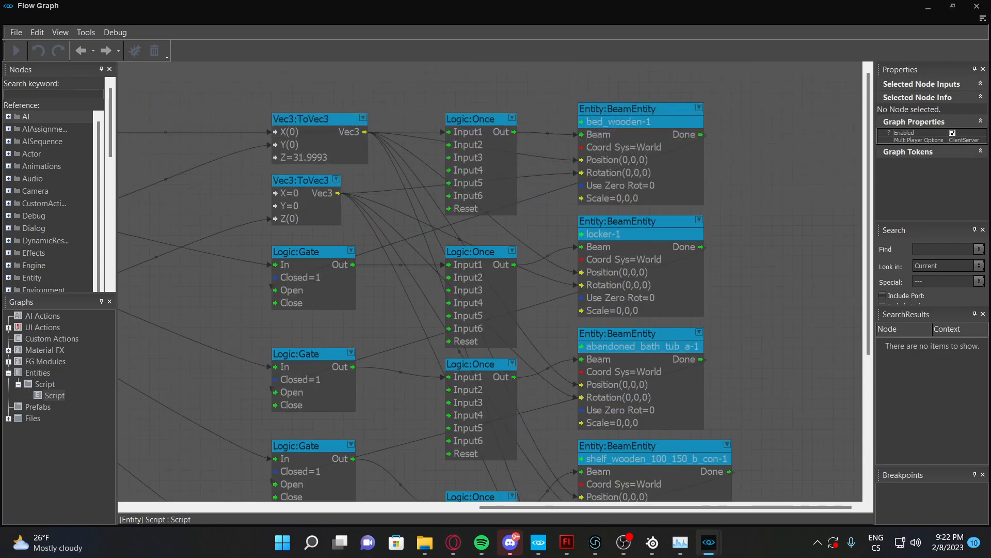
pyautogui.scroll(2, 651, 92)
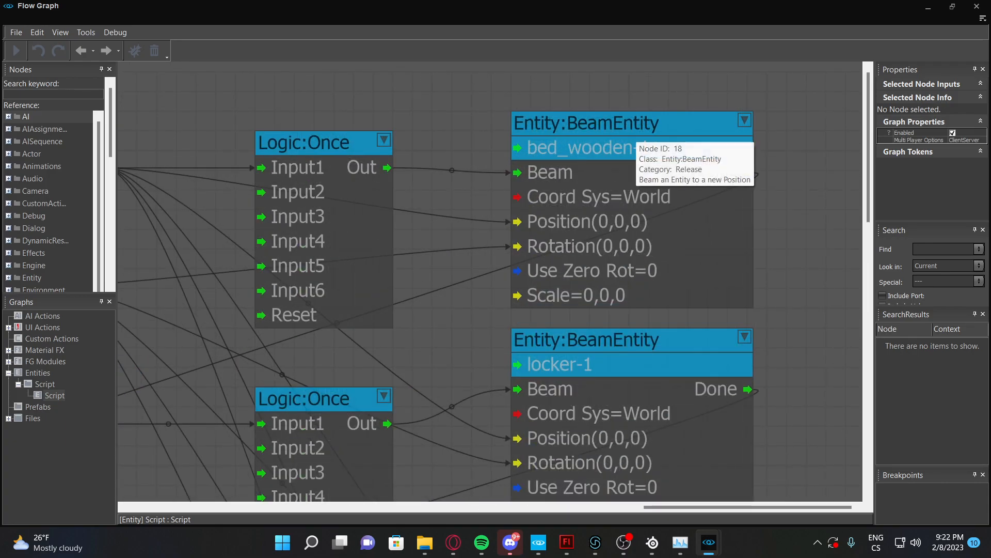
# Select the Entity:BeamEntity node assigned to bed_wooden-1 to examine its incoming and outgoing links
pyautogui.click(633, 147)
pyautogui.scroll(-5, 562, 213)
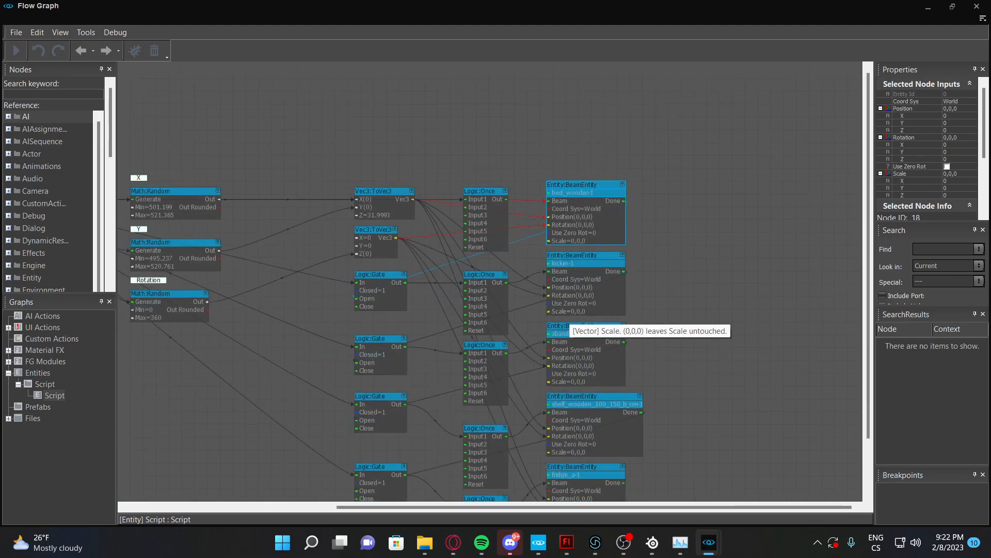
pyautogui.scroll(3, 563, 318)
pyautogui.scroll(-5, 550, 145)
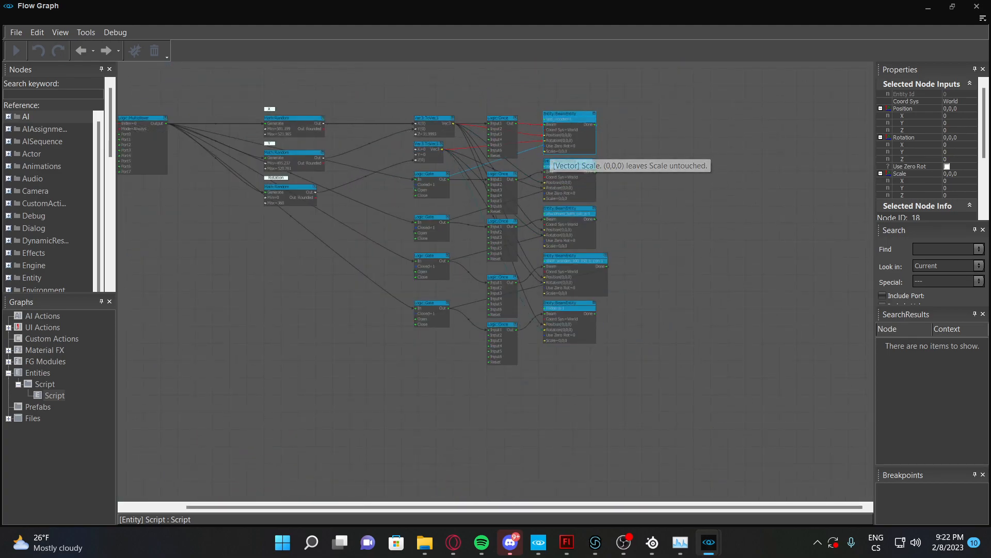
pyautogui.scroll(5, 541, 107)
pyautogui.click(531, 211)
pyautogui.click(553, 219)
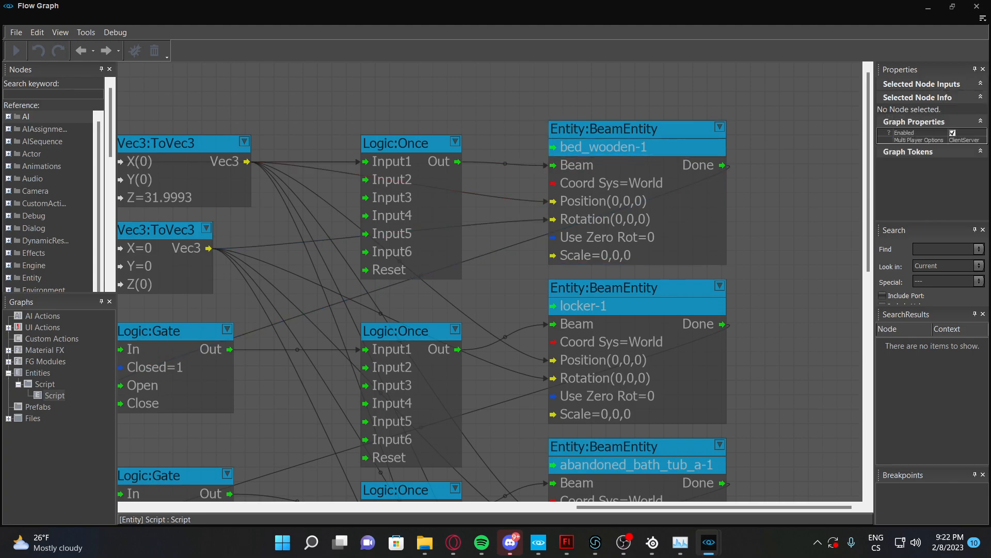
pyautogui.click(629, 125)
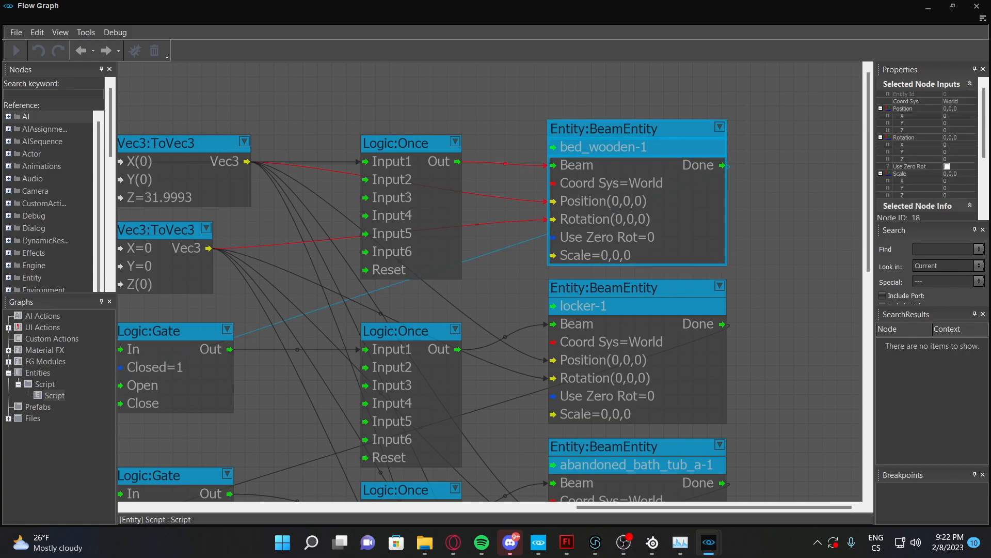
# Find the node with the quick search term "beam" and add an Entity:BeamEntity node in the empty area beside the existing ones
pyautogui.scroll(3, 630, 123)
pyautogui.scroll(-5, 547, 159)
pyautogui.moveTo(761, 151); pyautogui.dragTo(661, 178, button='right')
pyautogui.click(661, 180)
pyautogui.scroll(5, 661, 180)
pyautogui.write('qbeam')
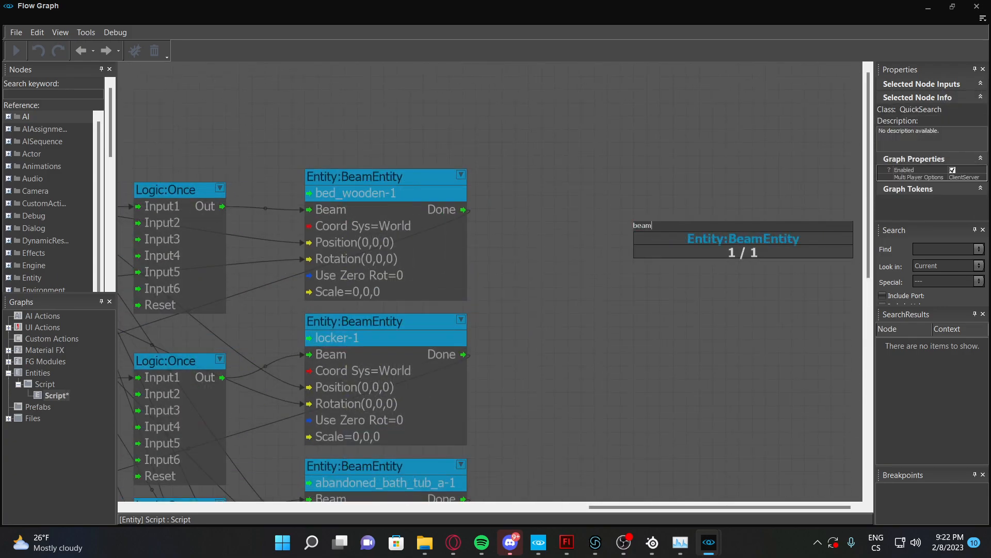
pyautogui.press('Return')
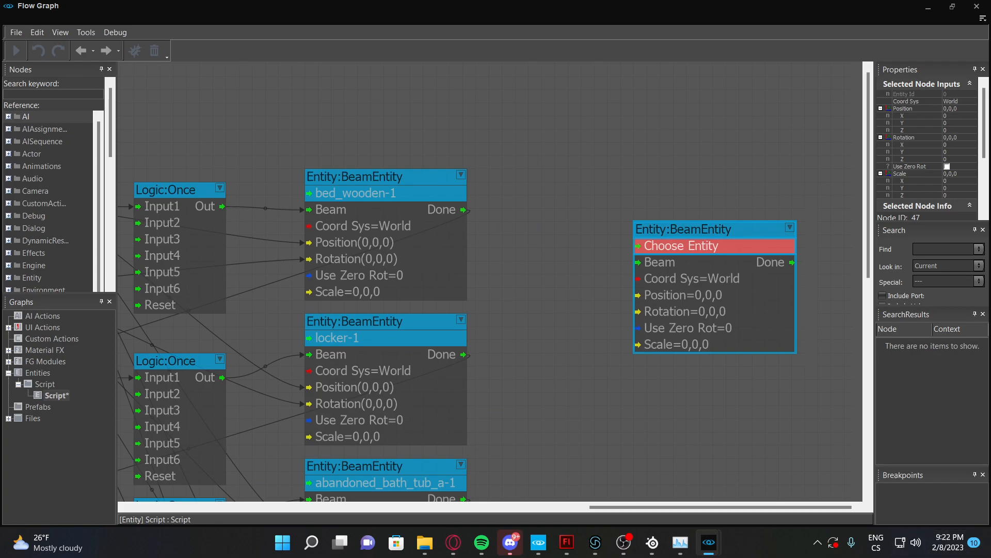
# Select locker-1 in the level and assign it as the entity of the new Entity:BeamEntity node
pyautogui.moveTo(708, 543)
pyautogui.click(785, 476)
pyautogui.moveTo(547, 268); pyautogui.dragTo(589, 181, button='right')
pyautogui.moveTo(439, 273); pyautogui.dragTo(465, 276, button='right')
pyautogui.press('w')
pyautogui.click(424, 285)
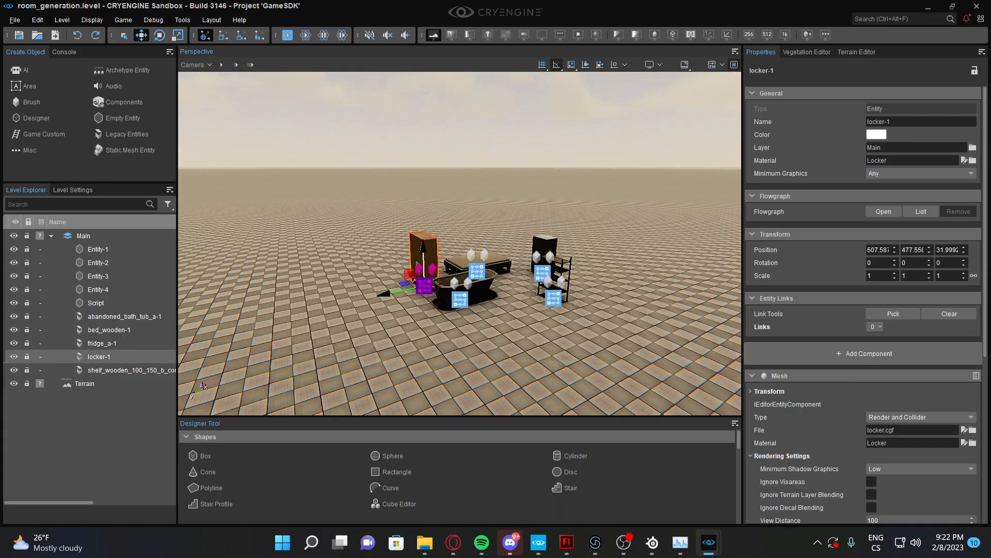
pyautogui.moveTo(709, 542)
pyautogui.click(638, 471)
pyautogui.rightClick(692, 236)
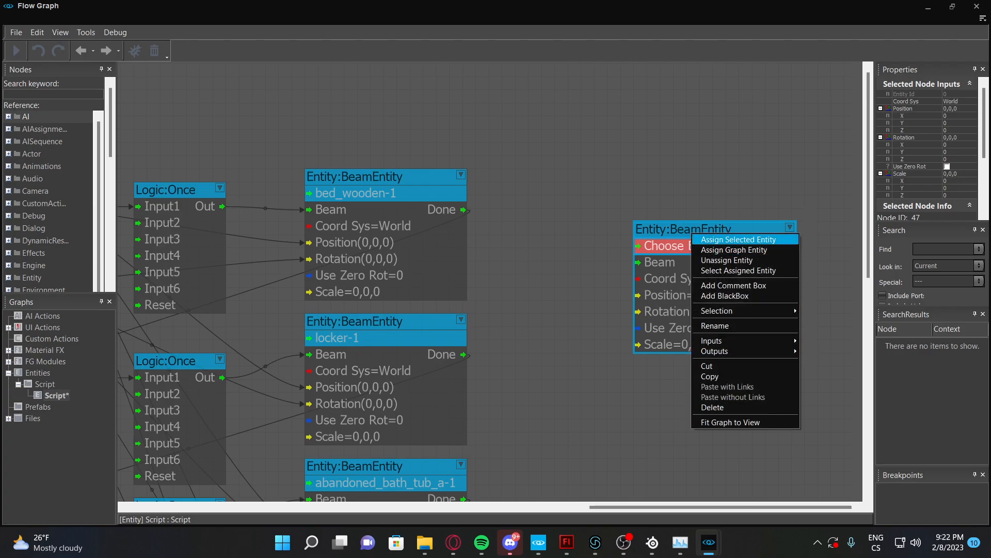
pyautogui.click(739, 239)
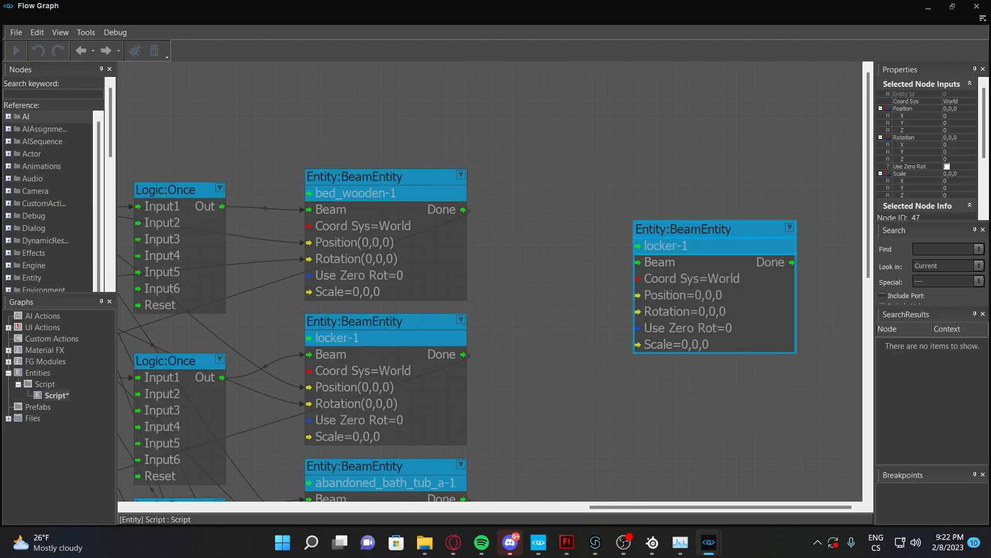
# Delete the extra Entity:BeamEntity node assigned to locker-1
pyautogui.moveTo(439, 380); pyautogui.dragTo(516, 275, button='right')
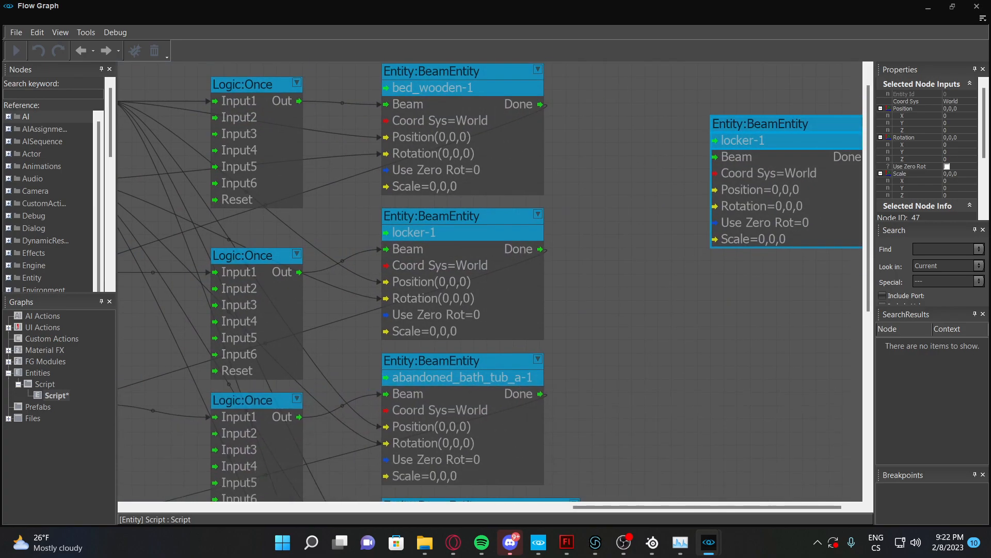
pyautogui.press('Delete')
pyautogui.moveTo(672, 201); pyautogui.dragTo(818, 249, button='right')
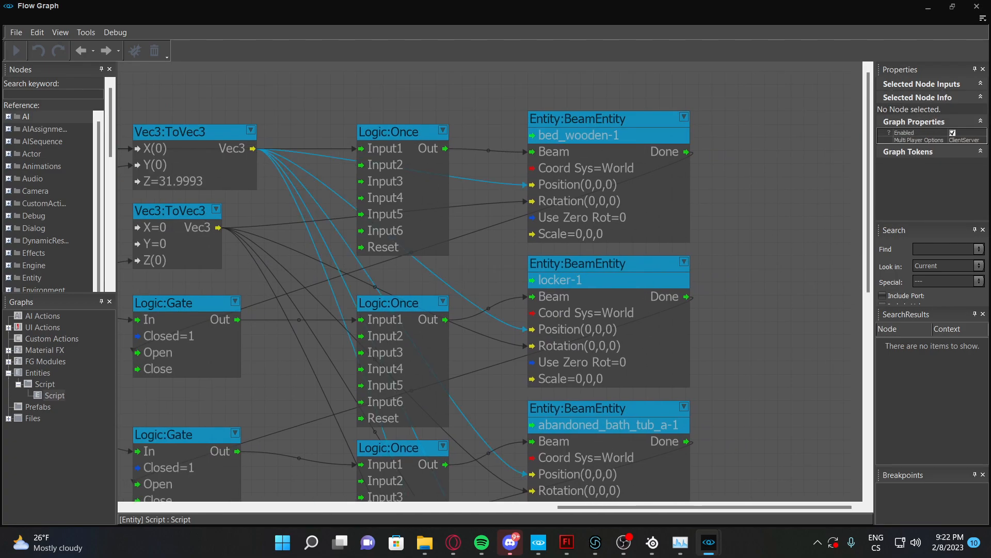
# Trace the links from the two Vec3:ToVec3 nodes to the Position and Rotation inputs of the Entity:BeamEntity nodes
pyautogui.moveTo(253, 154); pyautogui.dragTo(355, 159, button='right')
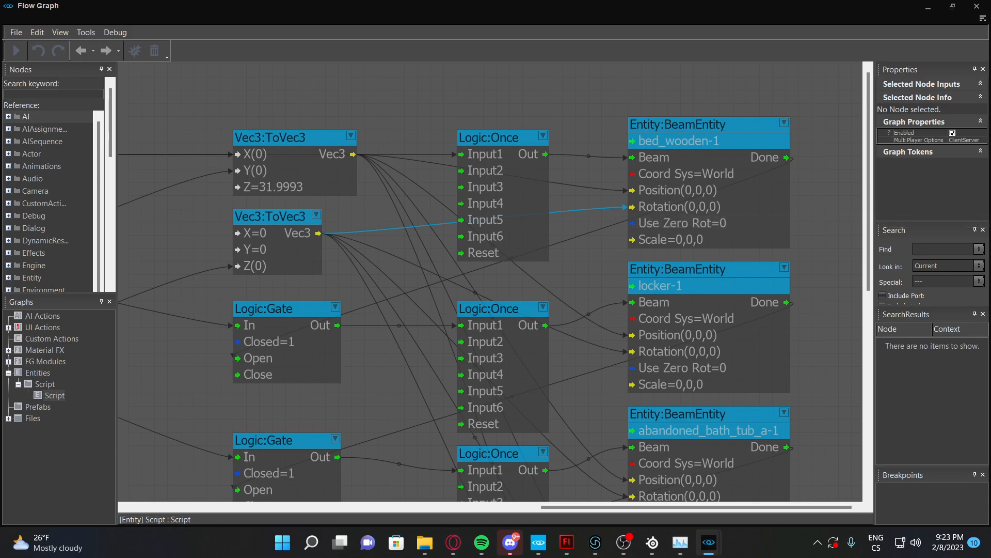
pyautogui.moveTo(589, 227); pyautogui.dragTo(588, 226, button='middle')
pyautogui.scroll(-5, 588, 225)
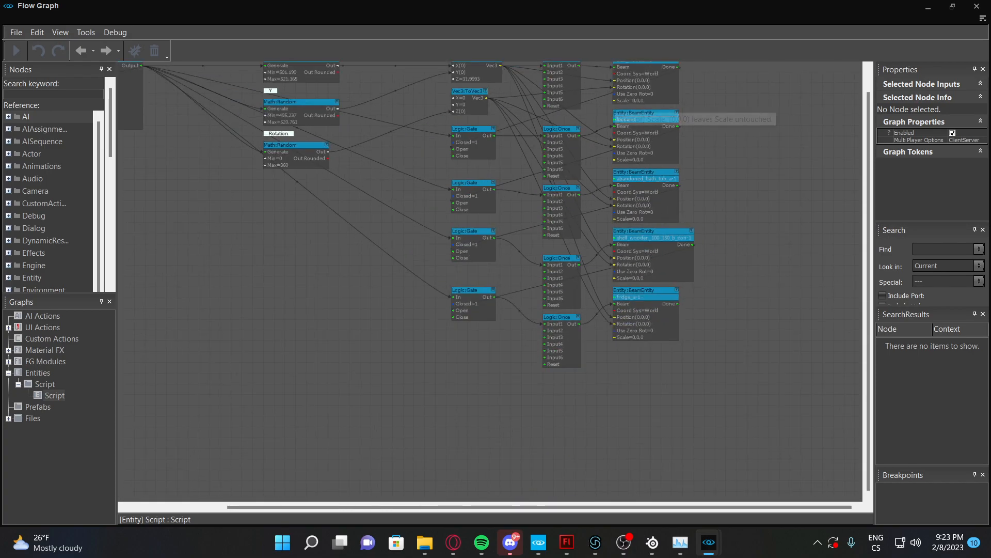
pyautogui.scroll(4, 588, 225)
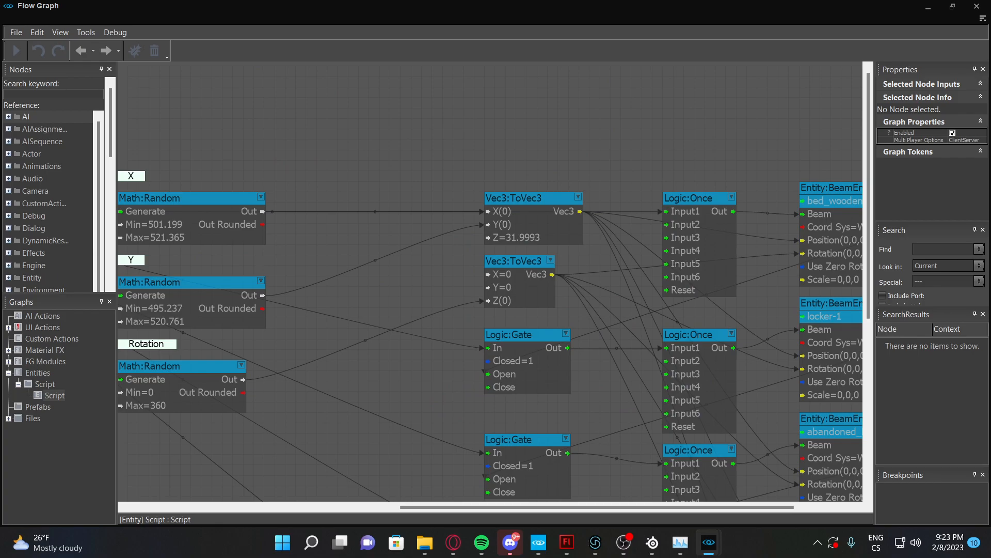
# Shift the uppermost Logic:Once node slightly upward so its Input1 link can be traced apart from the Vec3:ToVec3 links, and deselect it
pyautogui.moveTo(267, 225); pyautogui.dragTo(598, 228, button='right')
pyautogui.scroll(-3, 611, 237)
pyautogui.click(748, 226)
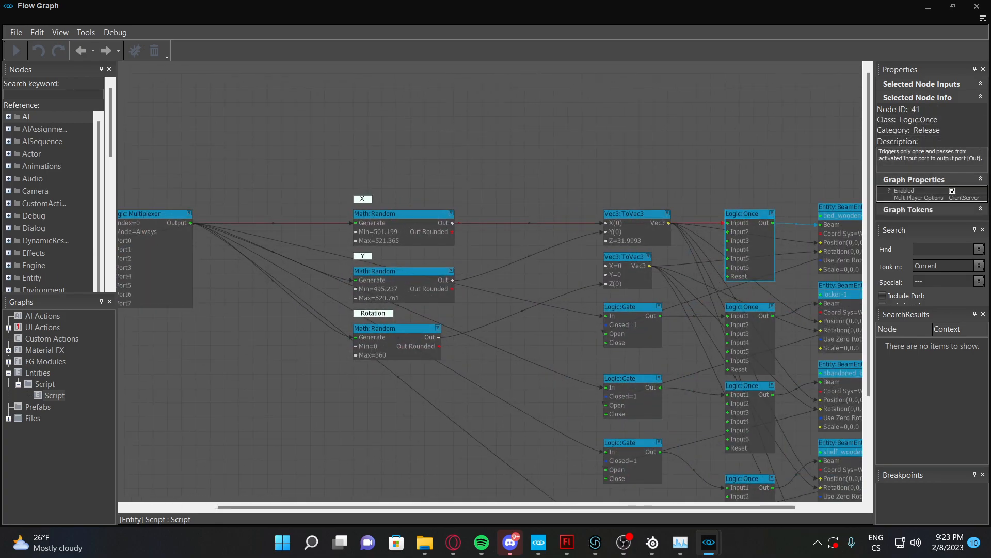
pyautogui.scroll(7, 610, 222)
pyautogui.scroll(-2, 589, 227)
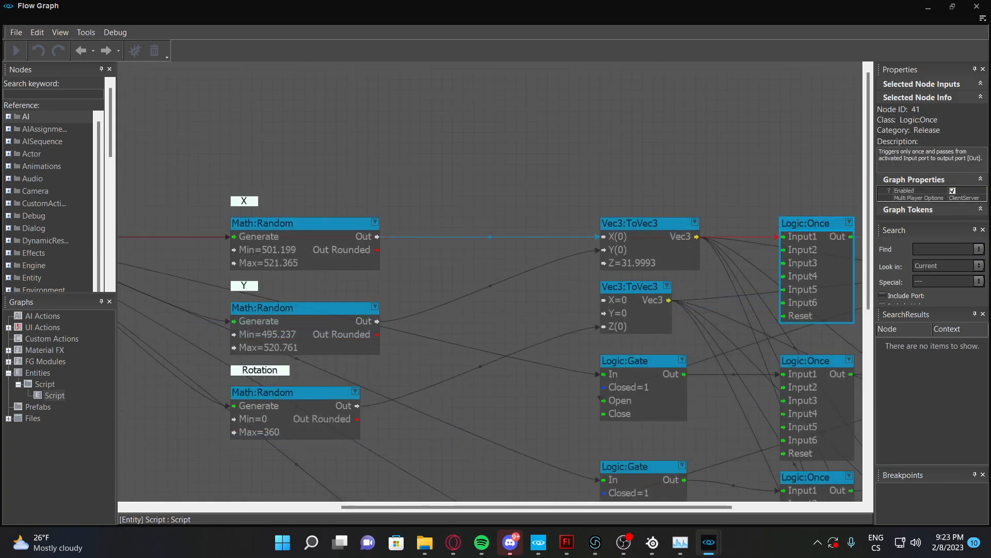
pyautogui.scroll(-2, 588, 227)
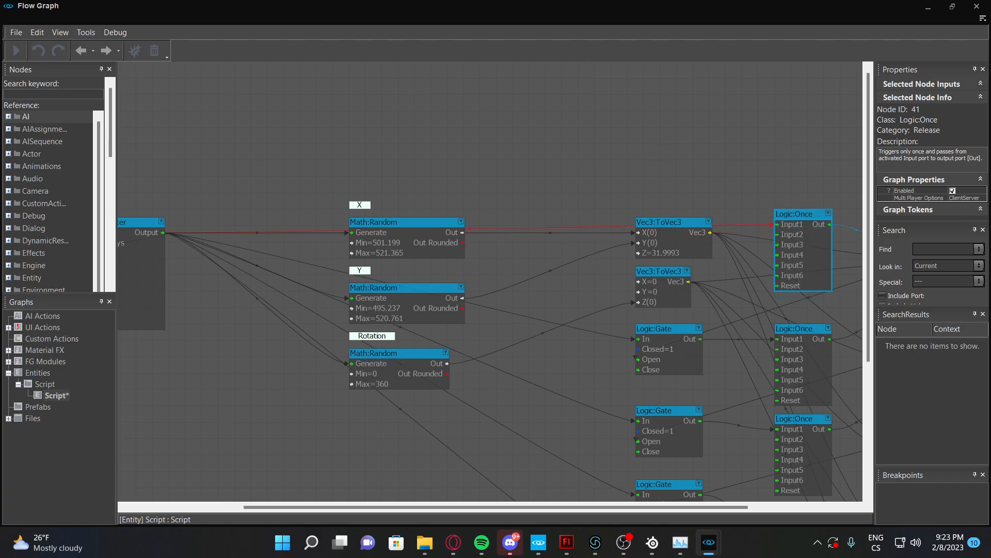
pyautogui.click(547, 207)
# Select the Logic:Multiplexer node at the start of the graph to examine its links
pyautogui.moveTo(289, 247); pyautogui.dragTo(585, 230, button='right')
pyautogui.scroll(5, 368, 236)
pyautogui.click(439, 248)
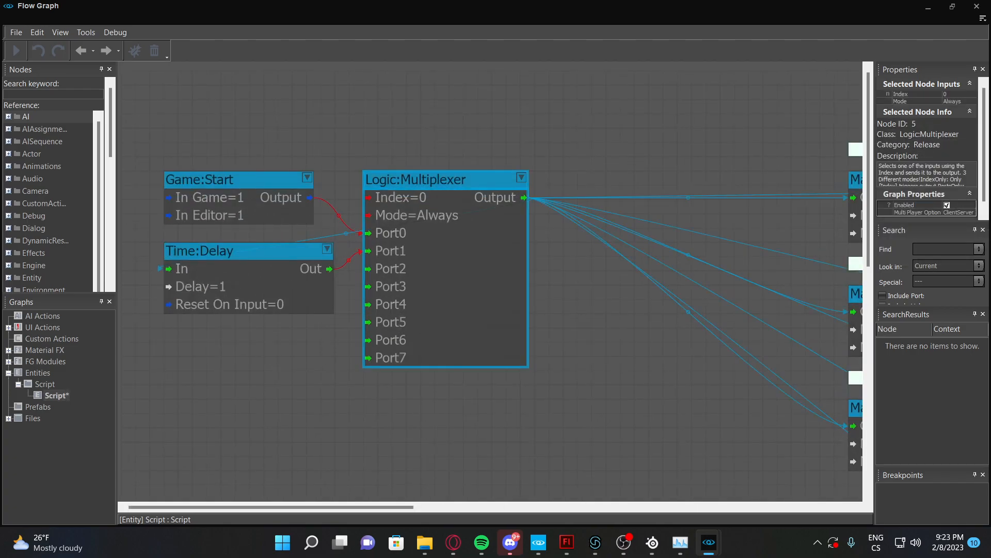
# Trace the Logic:Multiplexer output links to the Math:Random nodes and through Logic:Once to the bed_wooden-1 Entity:BeamEntity node
pyautogui.scroll(-5, 524, 202)
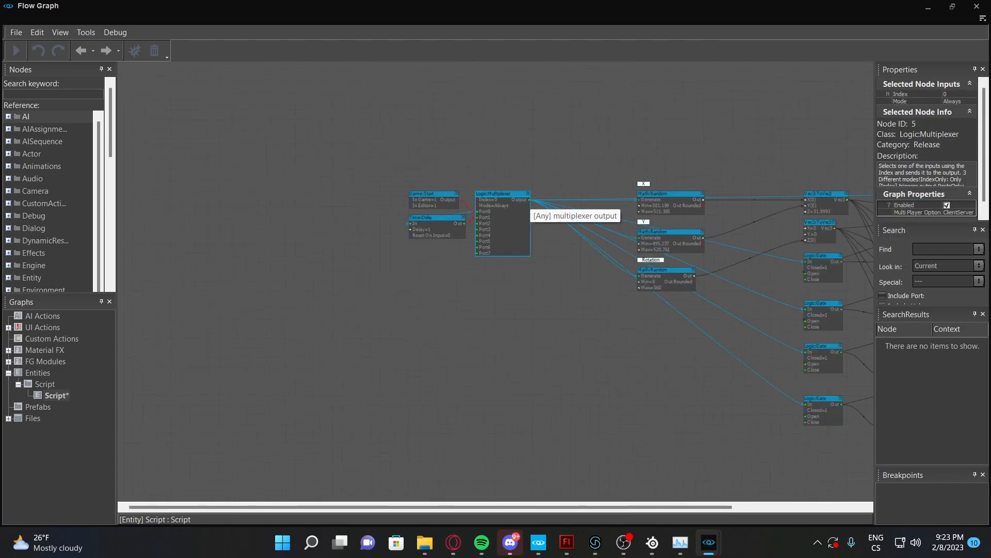
pyautogui.scroll(8, 524, 203)
pyautogui.scroll(3, 523, 202)
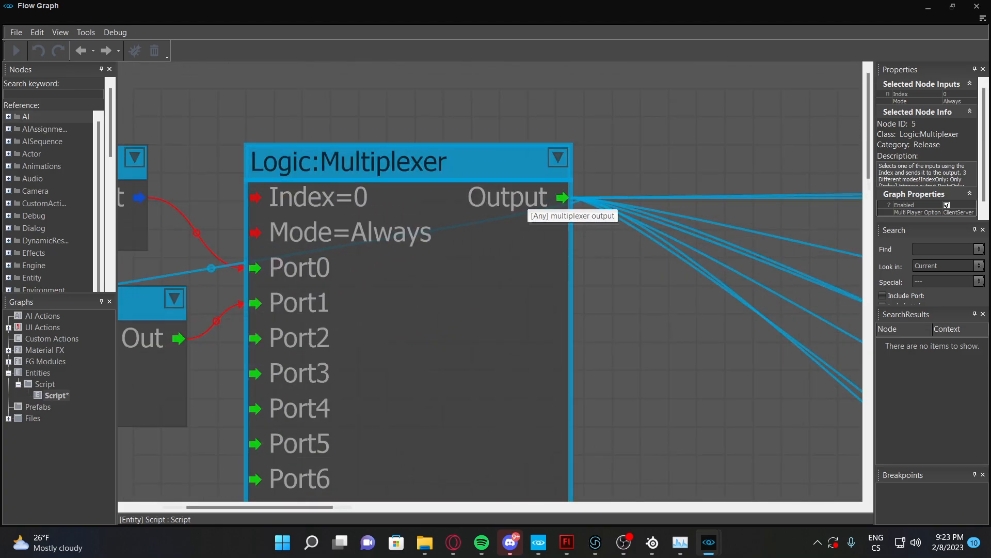
pyautogui.scroll(-9, 526, 204)
pyautogui.moveTo(604, 213); pyautogui.dragTo(159, 187, button='right')
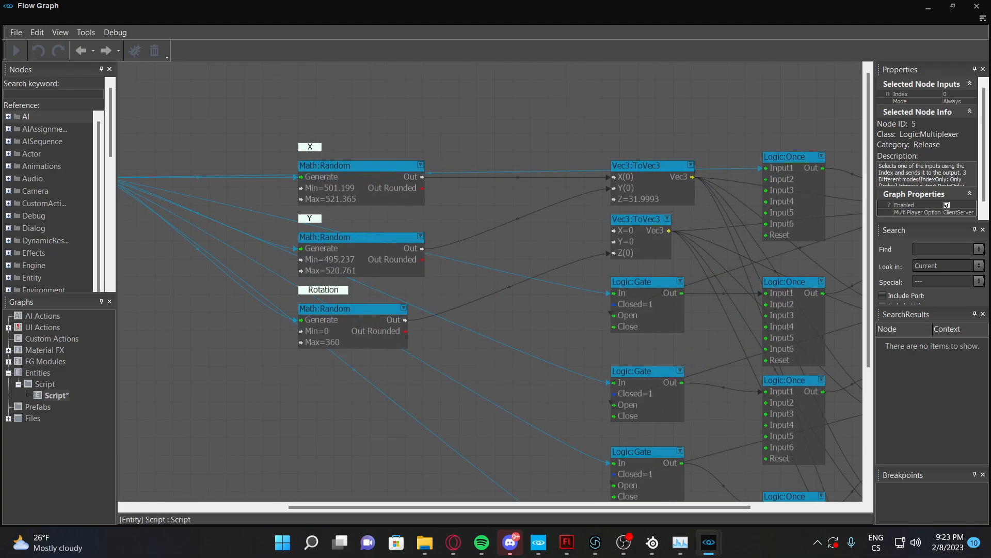
pyautogui.moveTo(687, 191); pyautogui.dragTo(353, 186, button='right')
pyautogui.scroll(-9, 586, 146)
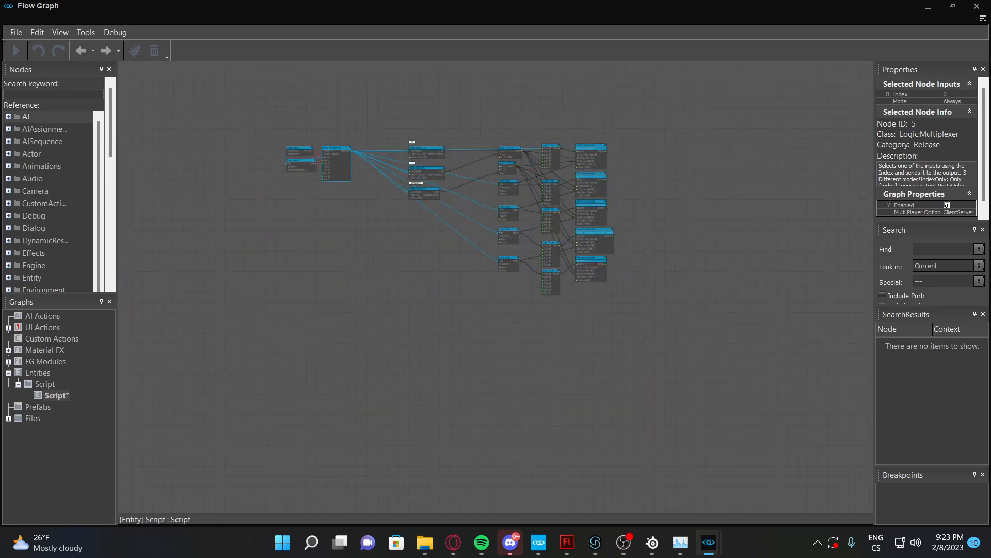
pyautogui.scroll(9, 517, 165)
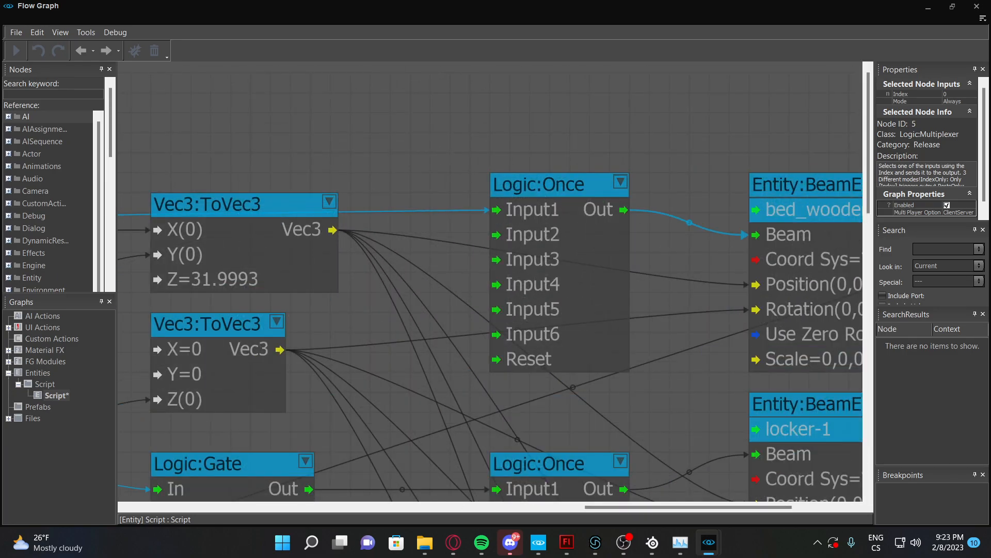
pyautogui.moveTo(777, 234); pyautogui.dragTo(578, 231, button='right')
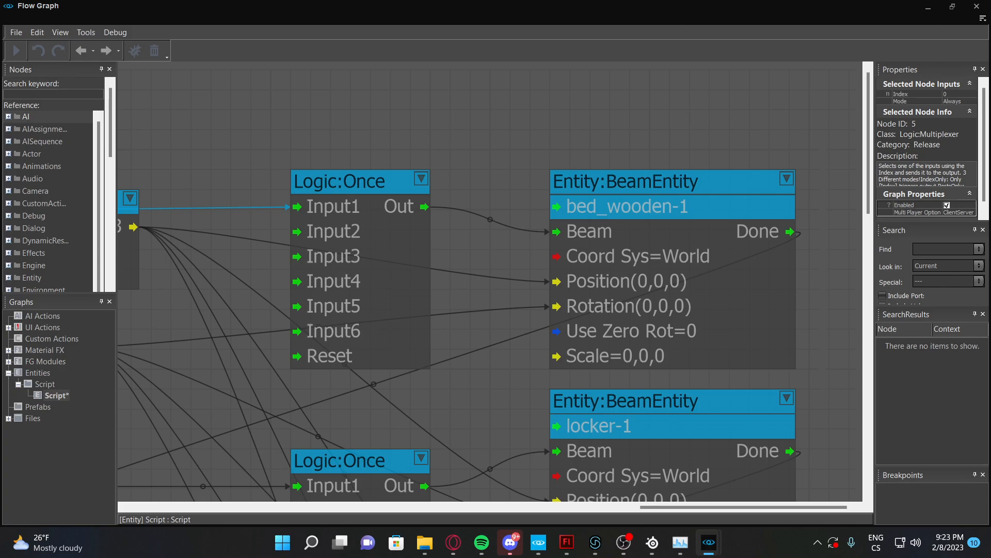
# Deselect the Logic:Multiplexer node and examine the four Logic:Gate nodes with their links to Logic:Once and the BeamEntity outputs
pyautogui.scroll(-4, 491, 282)
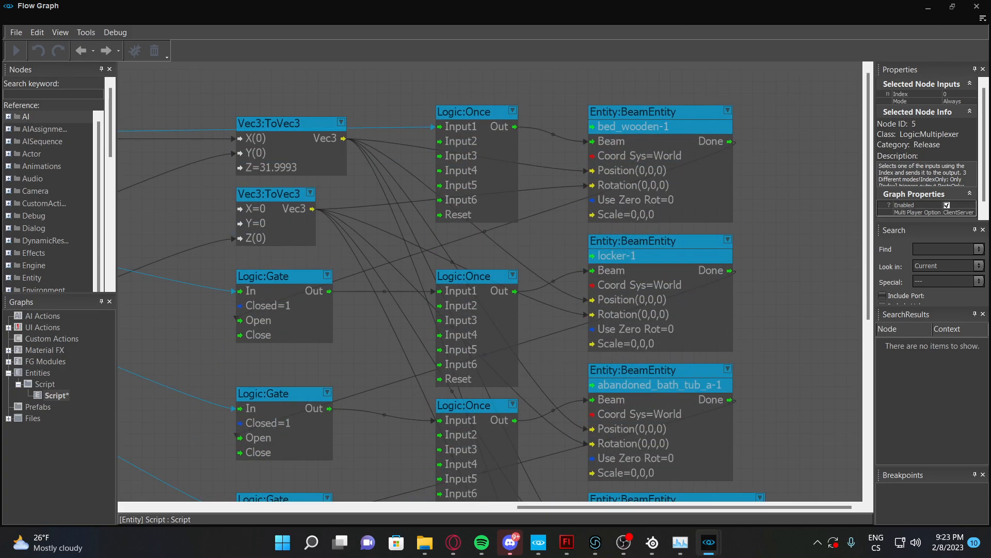
pyautogui.scroll(-3, 491, 281)
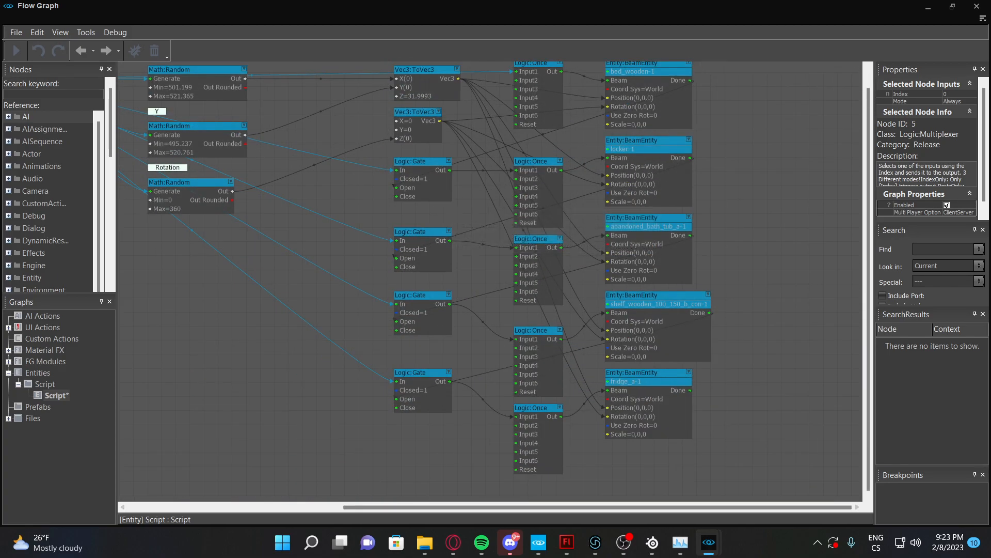
pyautogui.scroll(4, 491, 281)
pyautogui.press('Escape')
pyautogui.scroll(-5, 459, 201)
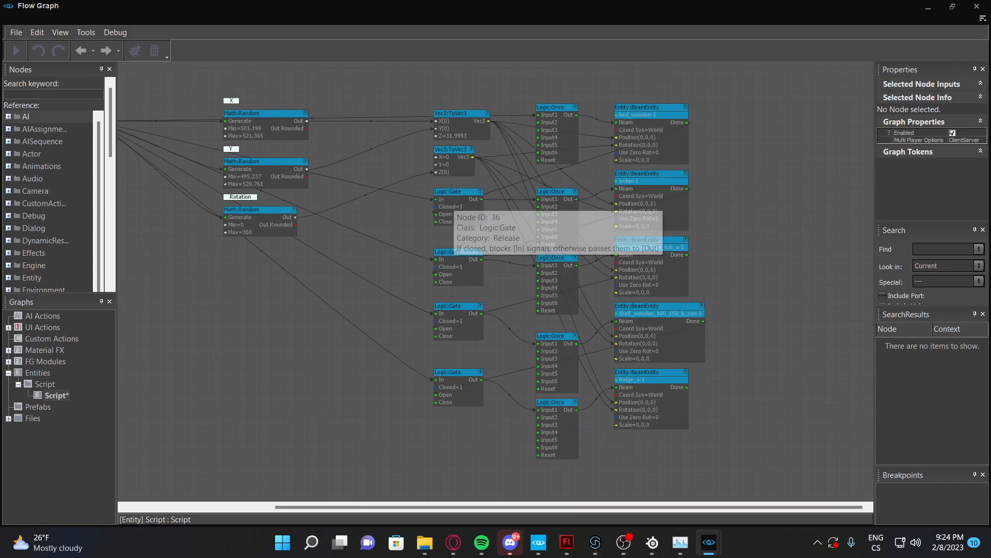
pyautogui.moveTo(408, 182); pyautogui.dragTo(498, 432)
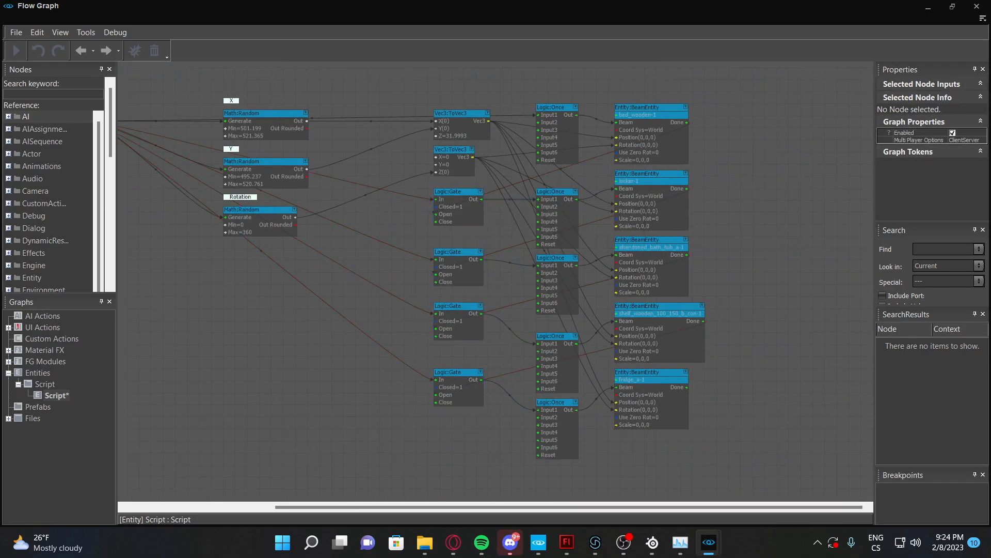
pyautogui.scroll(5, 389, 173)
pyautogui.scroll(-6, 439, 227)
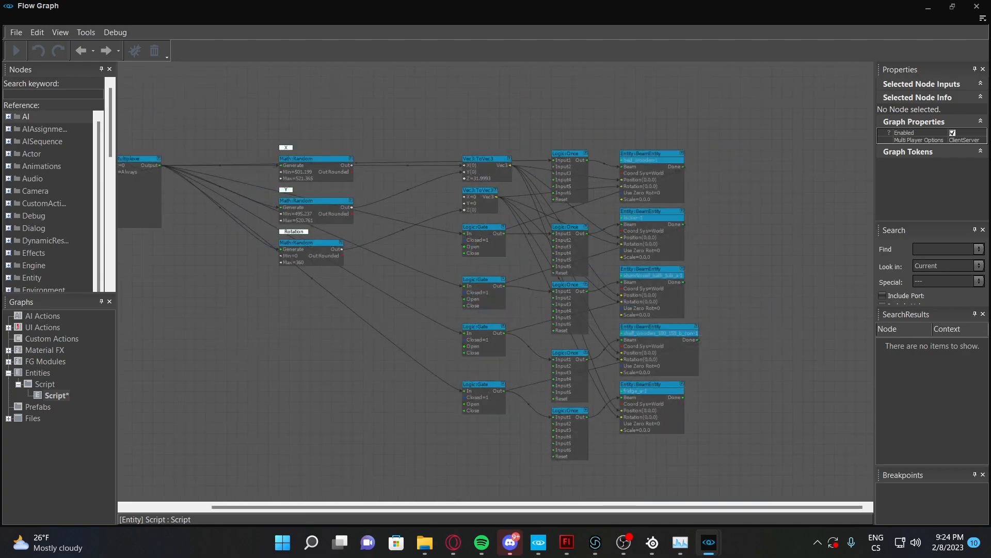
pyautogui.scroll(6, 438, 226)
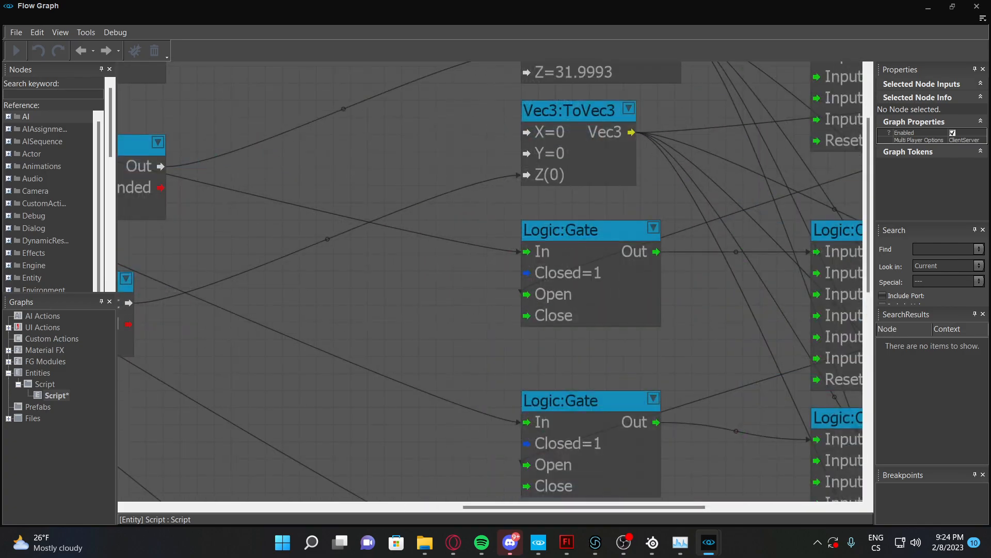
pyautogui.scroll(-7, 522, 284)
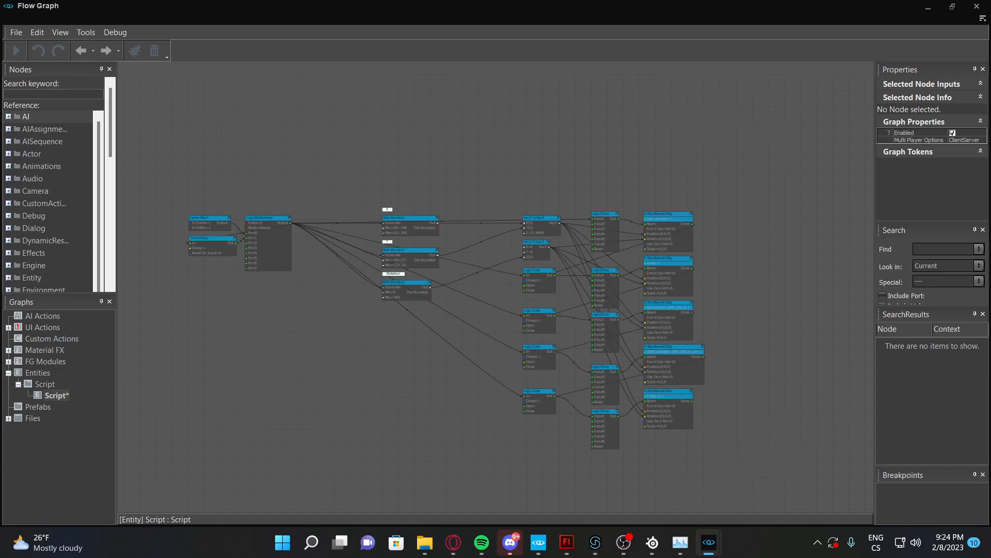
pyautogui.scroll(7, 602, 272)
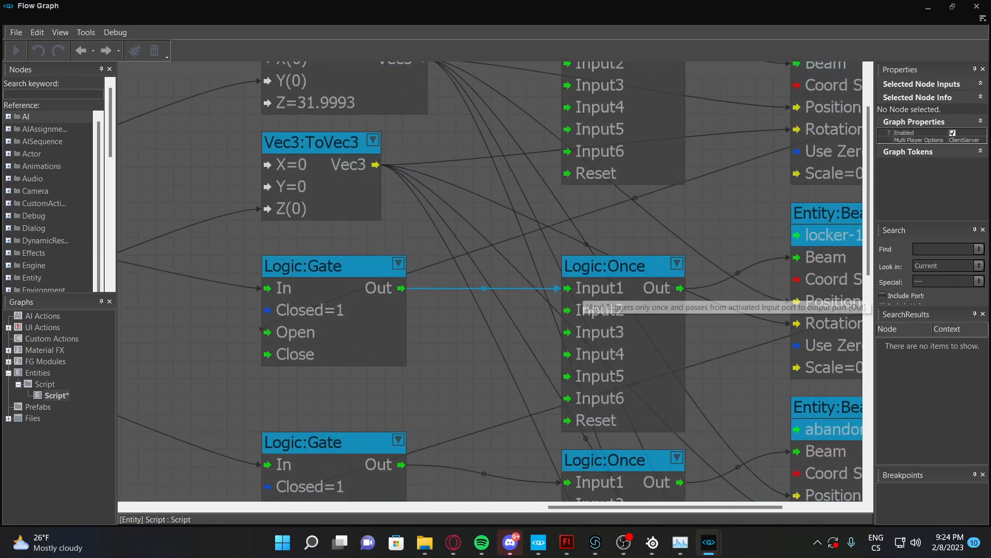
pyautogui.scroll(-7, 552, 295)
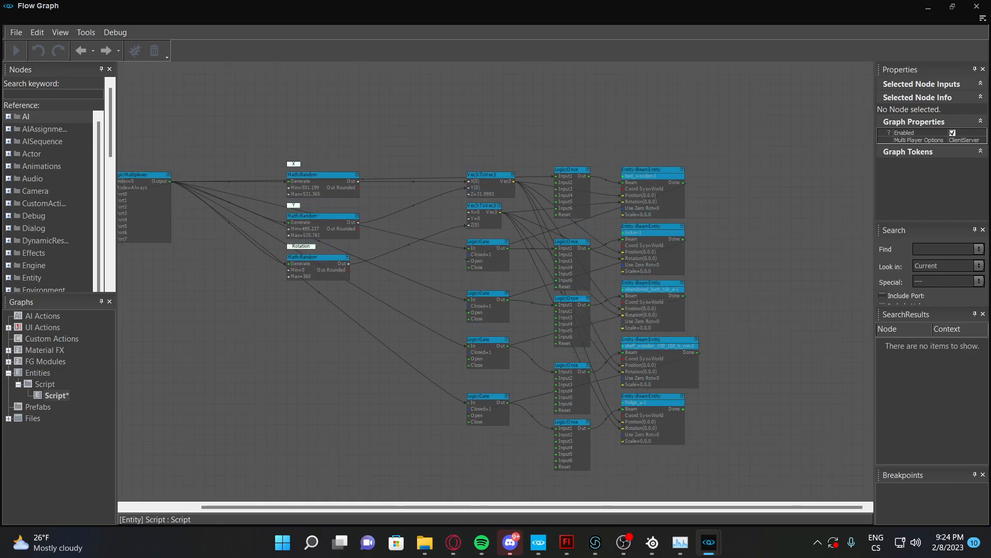
pyautogui.scroll(3, 550, 340)
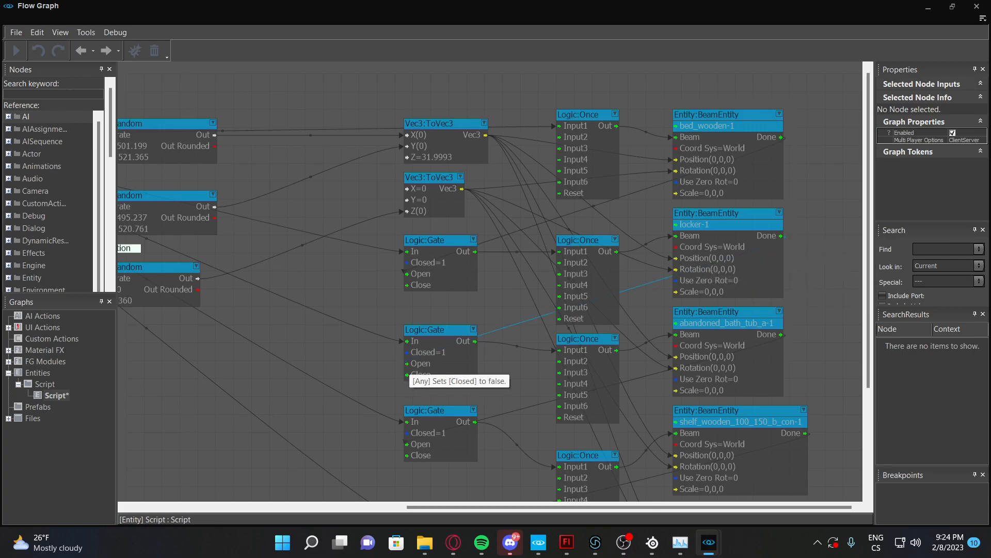
# Trace the remaining Gate, Once and Vec3:ToVec3 links to the bathtub, shelf and fridge BeamEntity nodes
pyautogui.moveTo(772, 344); pyautogui.dragTo(766, 164, button='right')
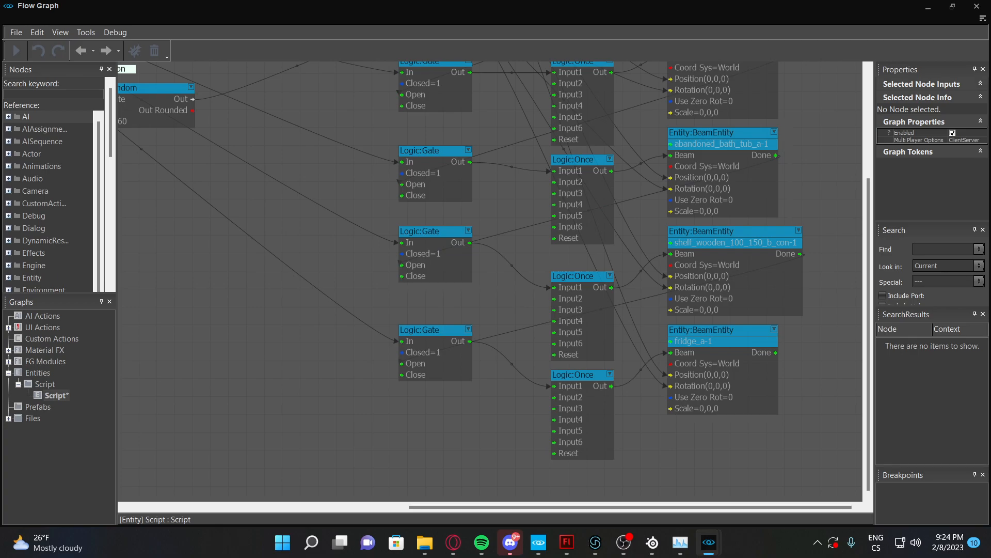
pyautogui.moveTo(488, 210); pyautogui.dragTo(544, 348, button='right')
pyautogui.scroll(-4, 543, 349)
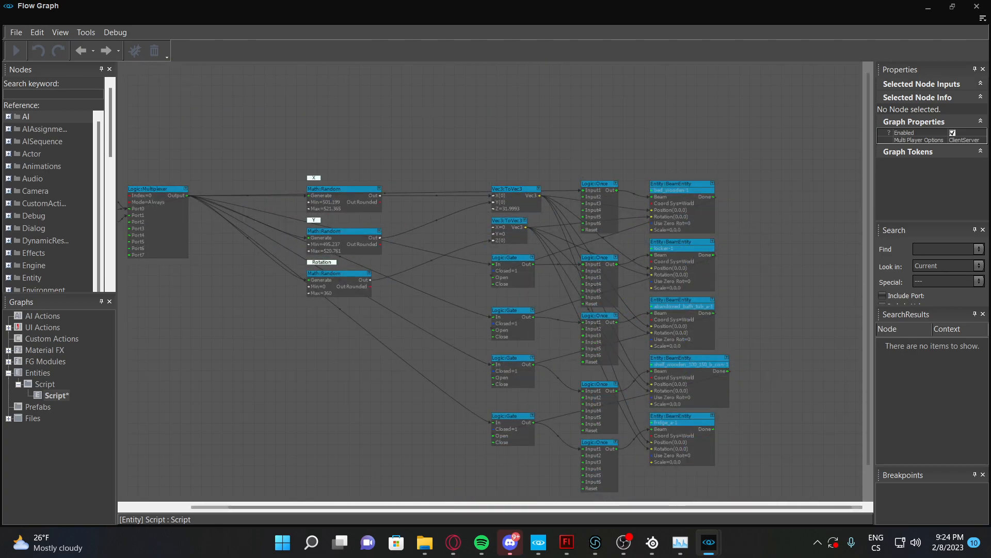
pyautogui.scroll(6, 479, 215)
pyautogui.scroll(-4, 504, 208)
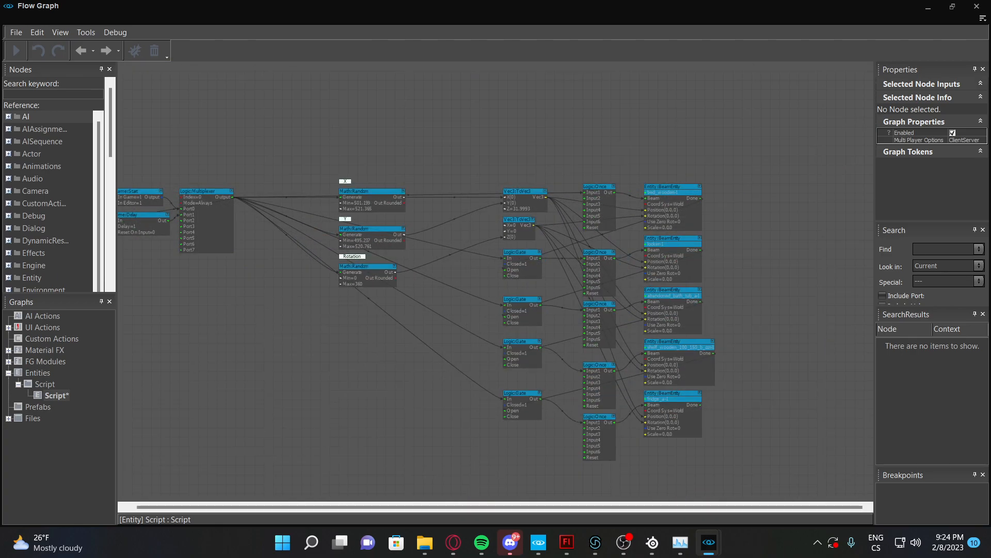
pyautogui.scroll(4, 503, 209)
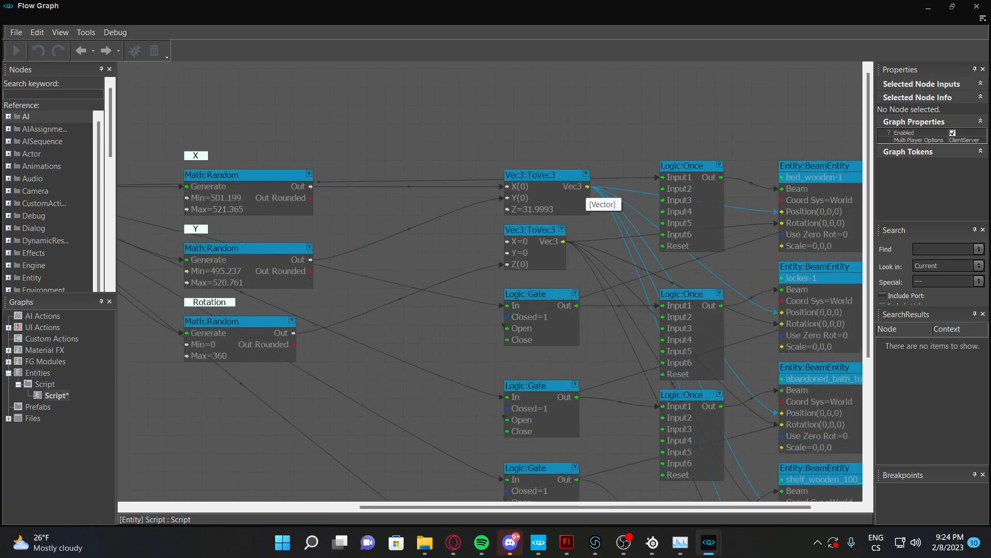
pyautogui.scroll(-4, 503, 209)
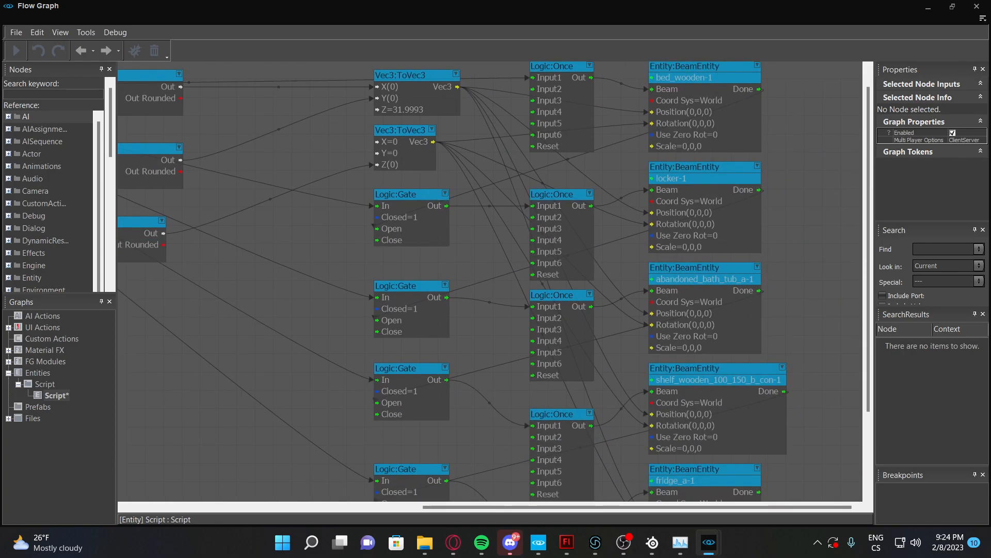
pyautogui.scroll(4, 673, 299)
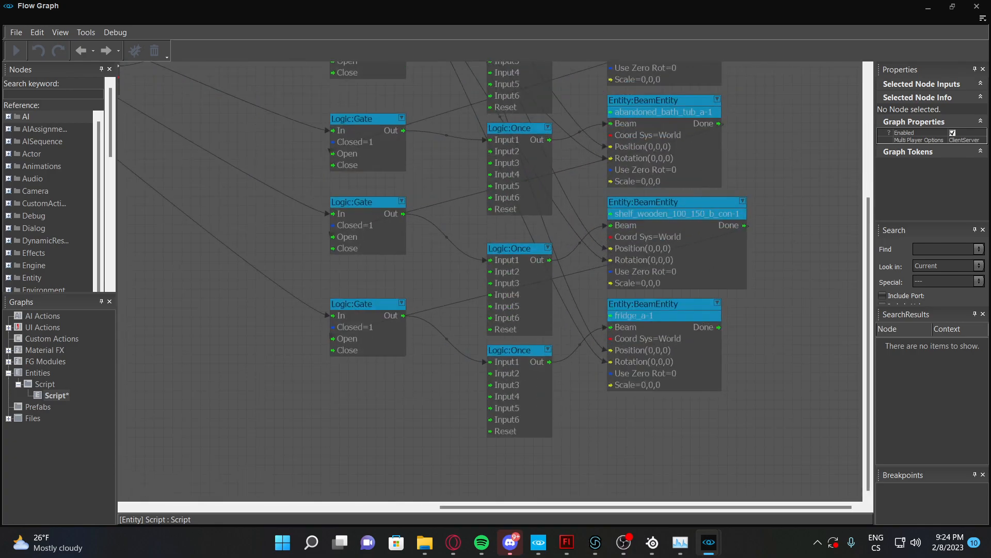
pyautogui.scroll(-3, 785, 340)
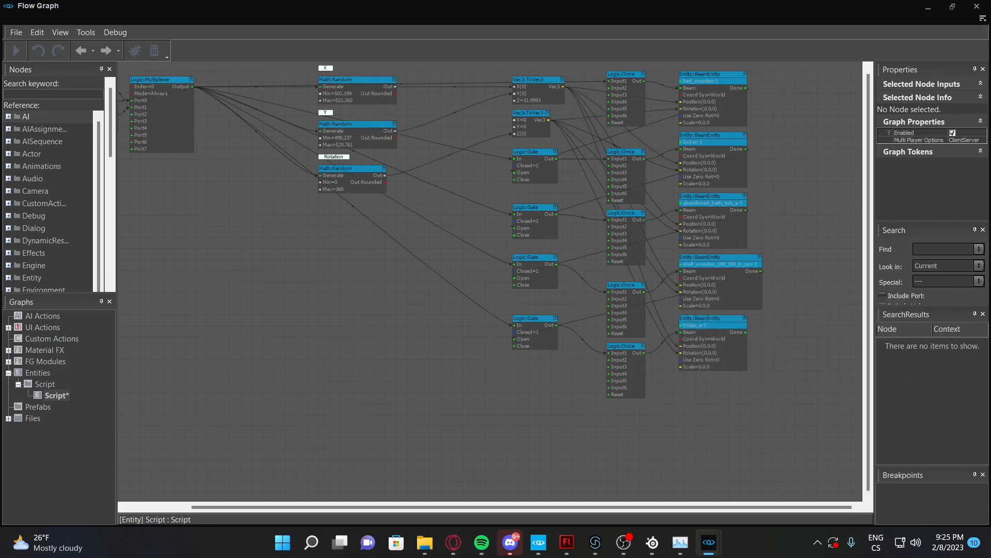
pyautogui.moveTo(765, 173); pyautogui.dragTo(718, 225, button='middle')
pyautogui.scroll(2, 718, 225)
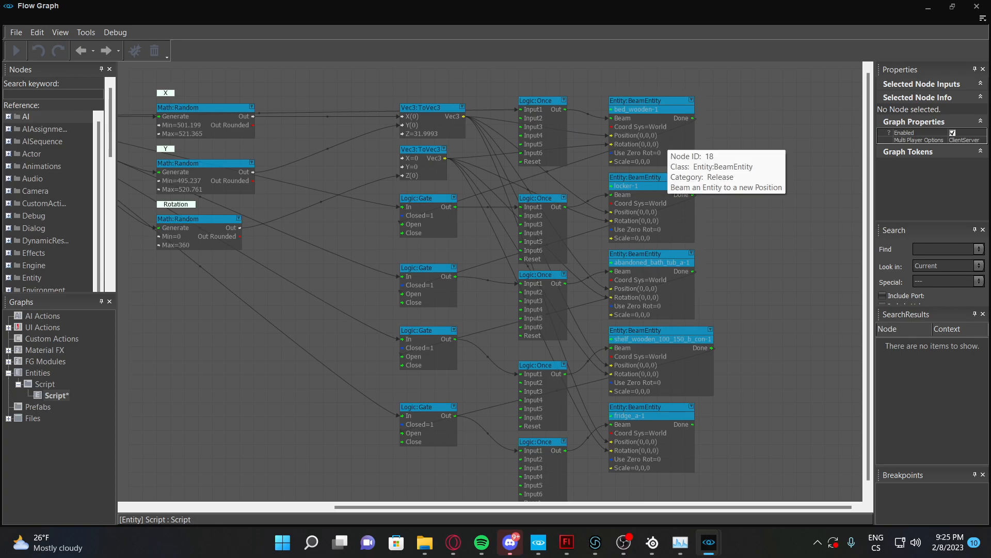
# Highlight the links of all five Entity:BeamEntity nodes, and of the bed_wooden-1 and locker-1 nodes individually, leaving nothing selected
pyautogui.moveTo(597, 81); pyautogui.dragTo(797, 499)
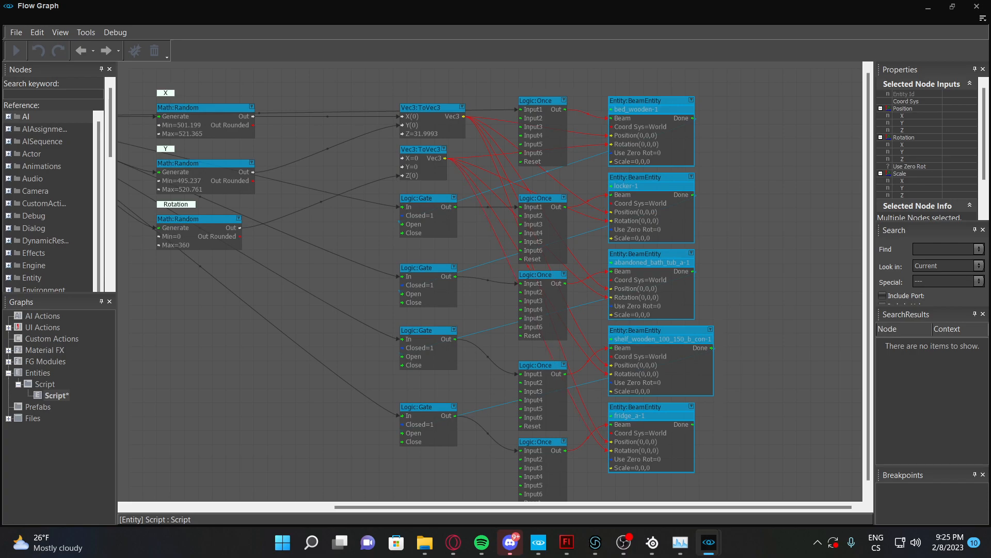
pyautogui.click(295, 160)
pyautogui.moveTo(295, 159); pyautogui.dragTo(262, 154, button='middle')
pyautogui.scroll(-4, 545, 171)
pyautogui.scroll(4, 539, 173)
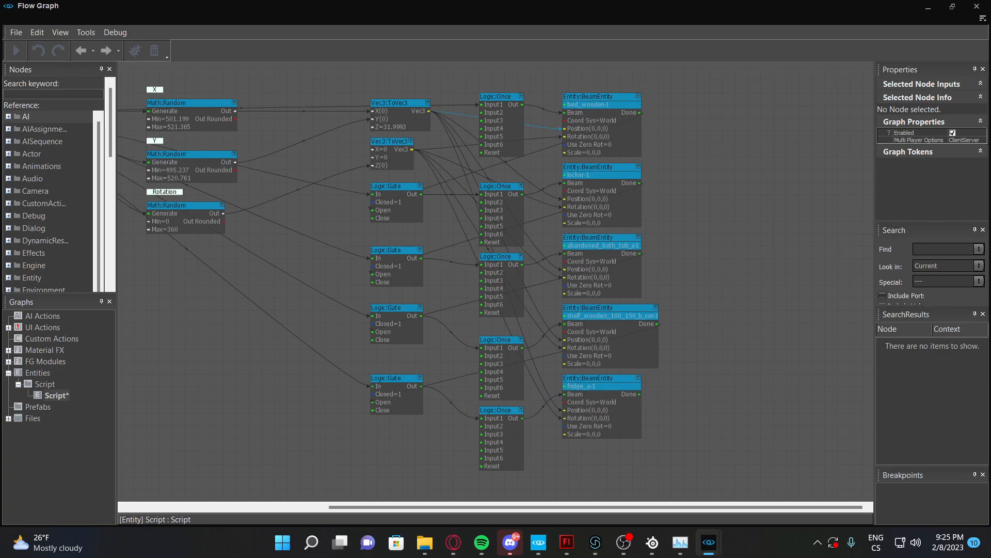
pyautogui.moveTo(541, 79)
pyautogui.mouseDown()
pyautogui.moveTo(683, 171)
pyautogui.moveTo(683, 160)
pyautogui.mouseUp()
pyautogui.click(682, 159)
pyautogui.moveTo(543, 159); pyautogui.dragTo(691, 229)
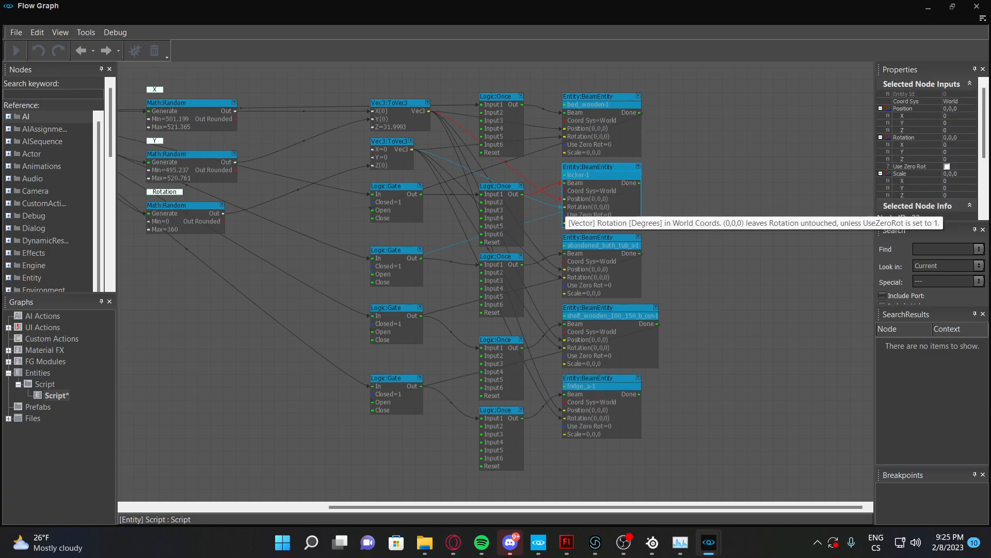
pyautogui.click(683, 203)
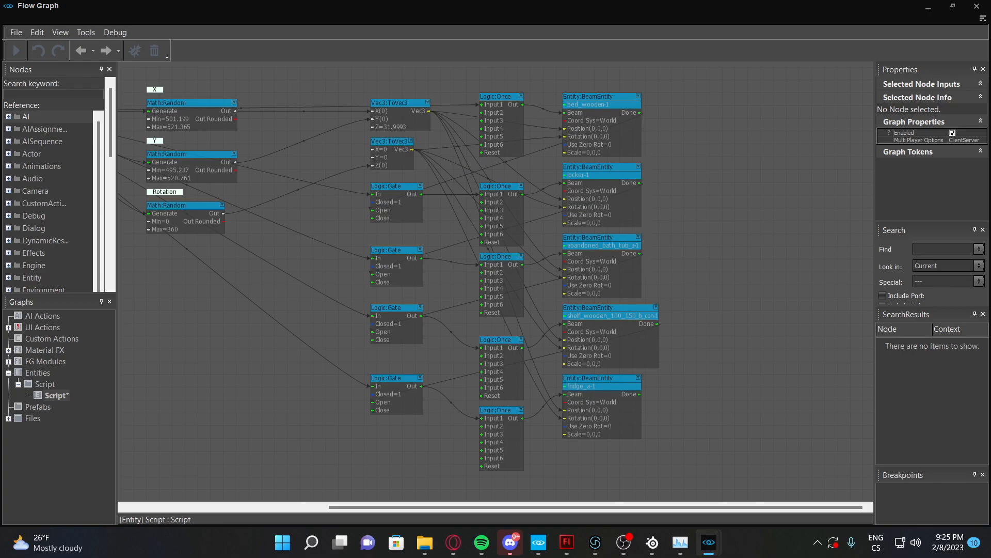
pyautogui.moveTo(310, 289); pyautogui.dragTo(752, 306, button='right')
pyautogui.rightClick(497, 287)
pyautogui.click(512, 346)
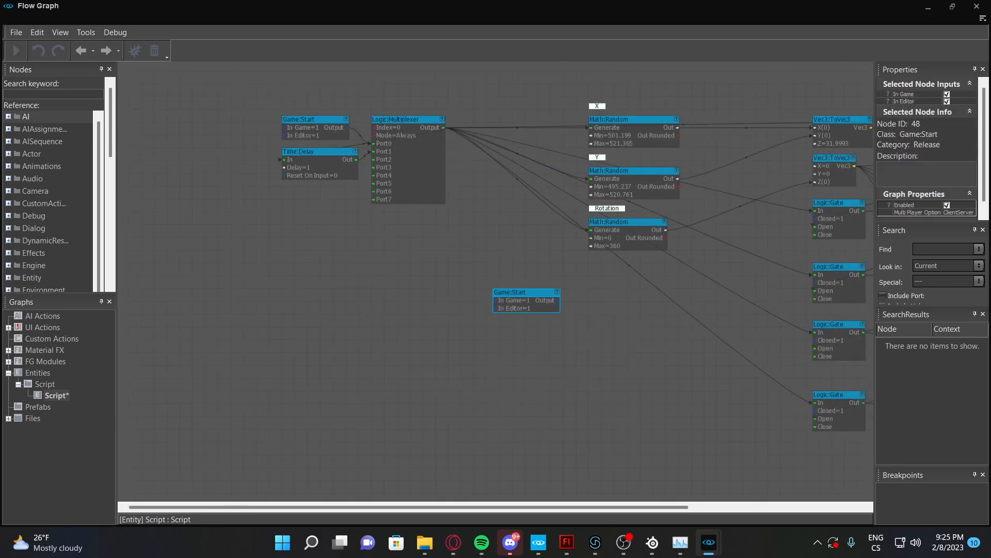
pyautogui.scroll(4, 531, 298)
pyautogui.press('Delete')
# Save the flow graph and switch to the CRYENGINE Sandbox level window
pyautogui.hotkey('ctrl', 's')
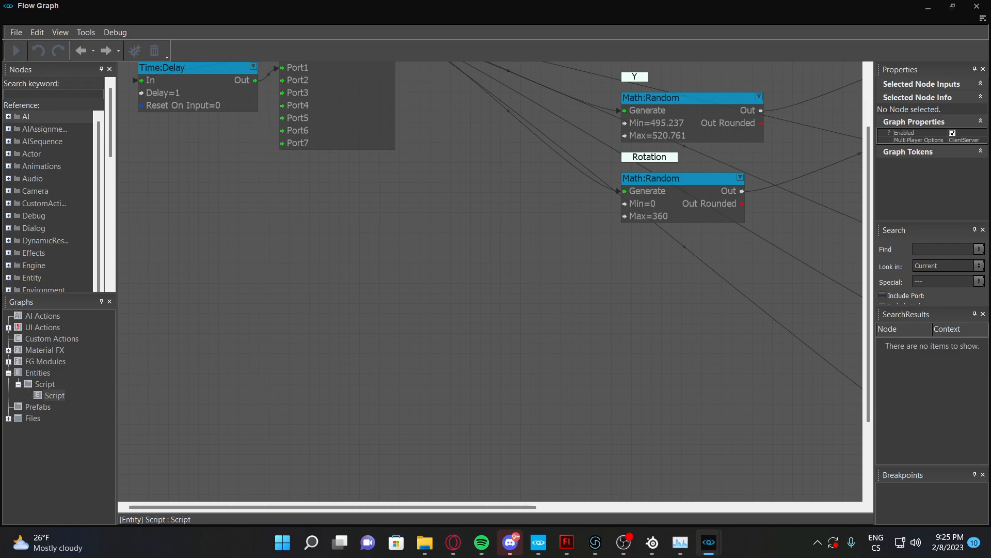
pyautogui.click(708, 543)
pyautogui.click(774, 481)
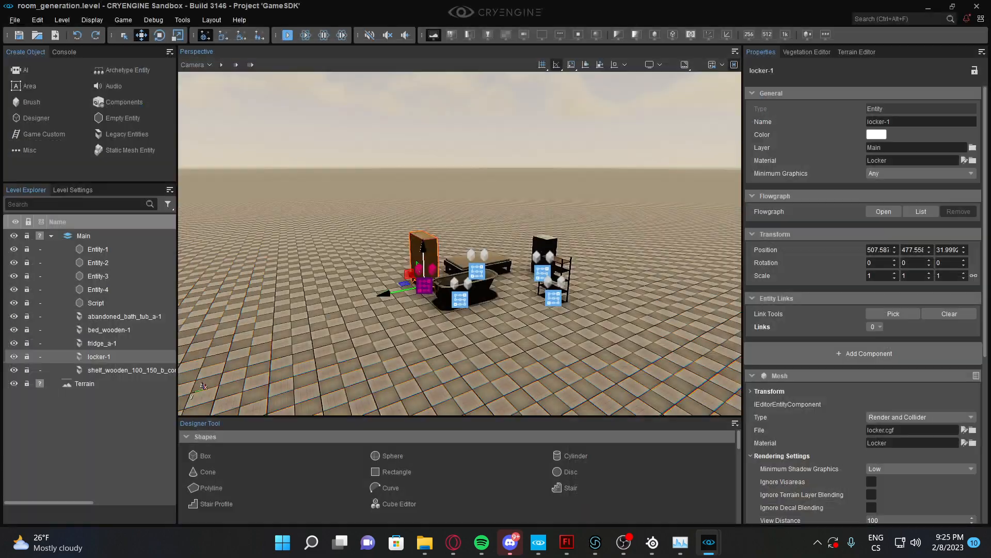
# Frame the area between the four marker entities from above and enable Physics/AI to run the random furniture placement
pyautogui.moveTo(459, 248); pyautogui.dragTo(382, 315, button='right')
pyautogui.press('s')
pyautogui.press('a')
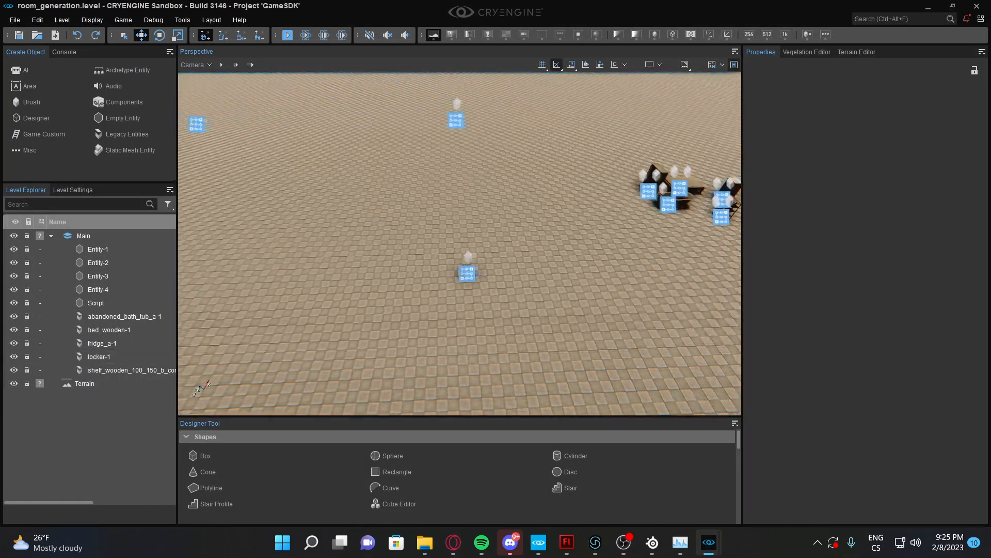
pyautogui.press('s')
pyautogui.press('a')
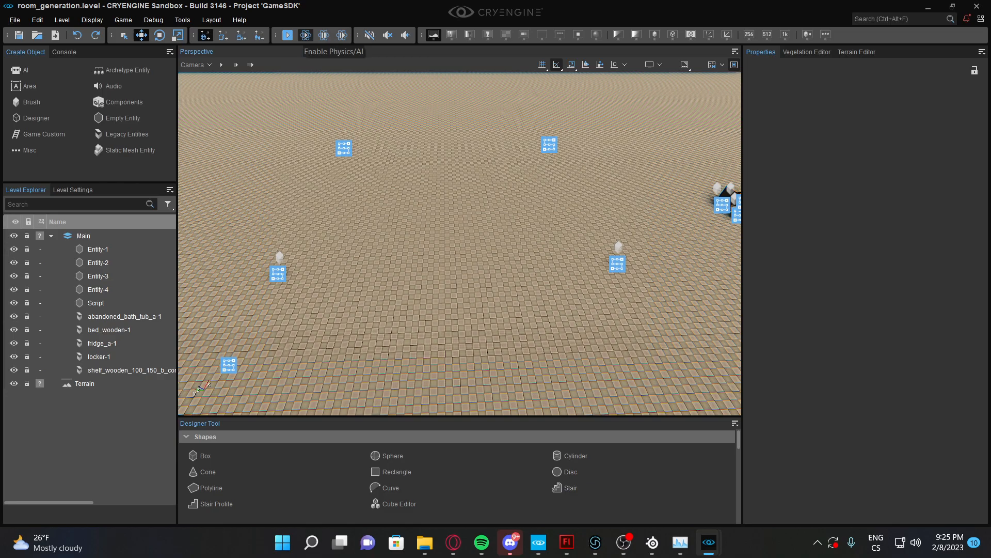
pyautogui.press('w')
pyautogui.moveTo(392, 217)
pyautogui.mouseDown(button='right')
pyautogui.moveTo(389, 199)
pyautogui.moveTo(395, 269)
pyautogui.moveTo(418, 222)
pyautogui.moveTo(392, 232)
pyautogui.mouseUp(button='right')
pyautogui.press('s')
pyautogui.scroll(1, 393, 263)
pyautogui.click(306, 35)
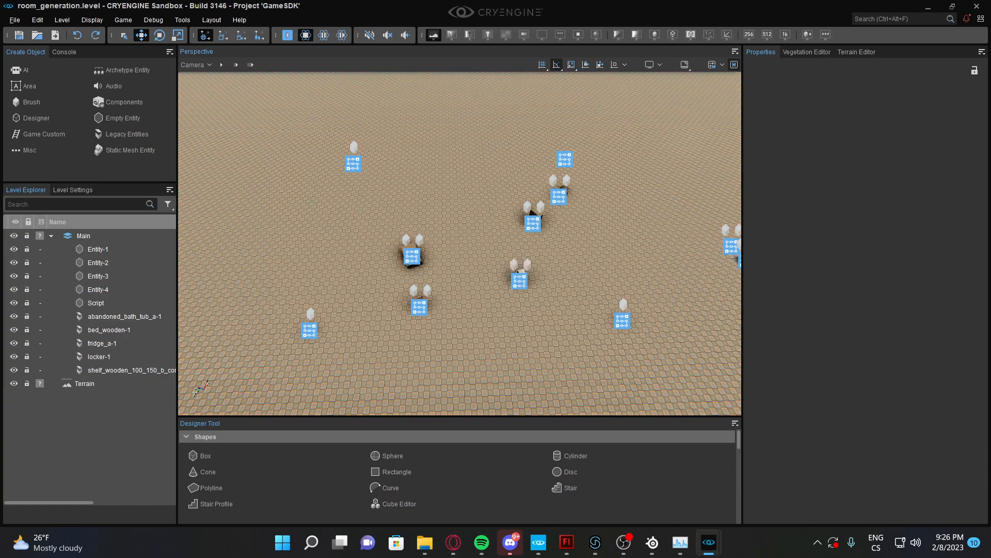
# Hide the helper icons in the perspective view and inspect the placed furniture from close up and from above
pyautogui.click(735, 64)
pyautogui.press('w')
pyautogui.moveTo(460, 243); pyautogui.dragTo(684, 212, button='right')
pyautogui.press('w')
pyautogui.press('w')
pyautogui.press('s')
pyautogui.press('w')
pyautogui.press('w')
pyautogui.press('s')
pyautogui.press('s')
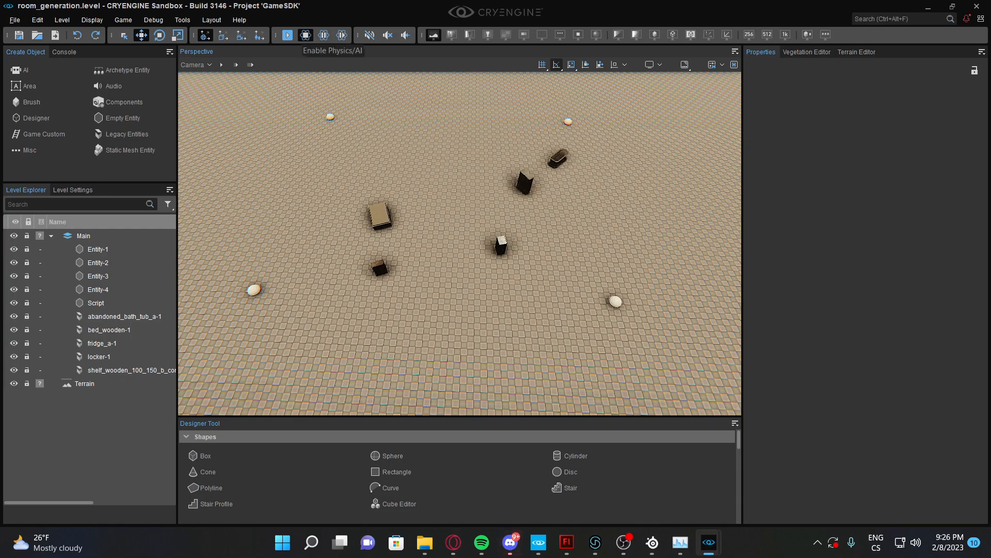
# Restart the Physics/AI simulation repeatedly to generate new furniture layouts, inspecting the arrangements between runs
pyautogui.click(305, 34)
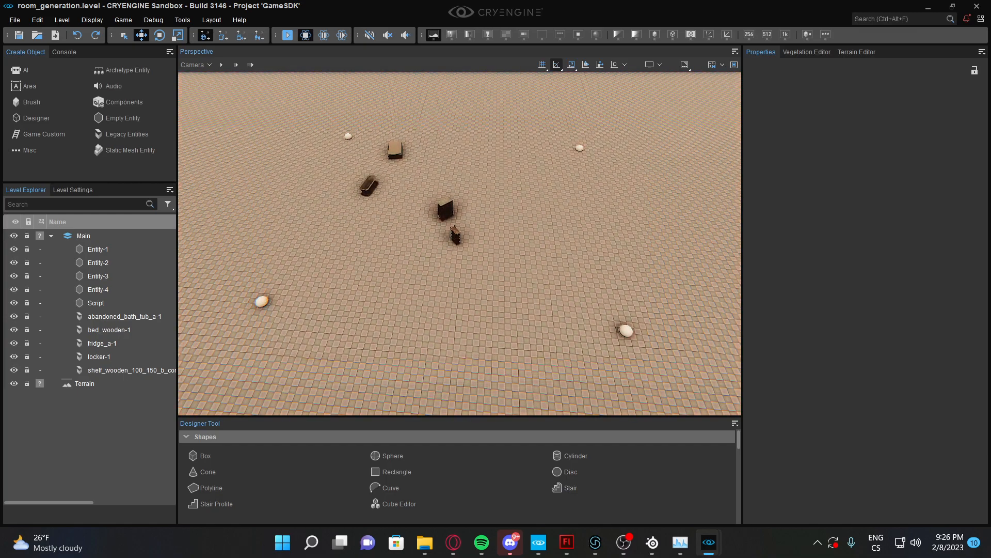
pyautogui.press('w')
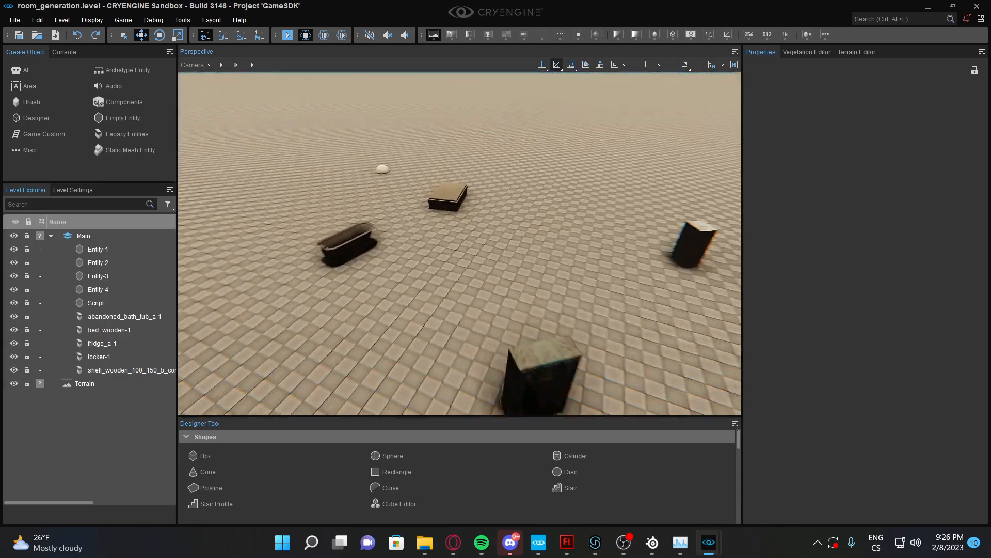
pyautogui.press('w')
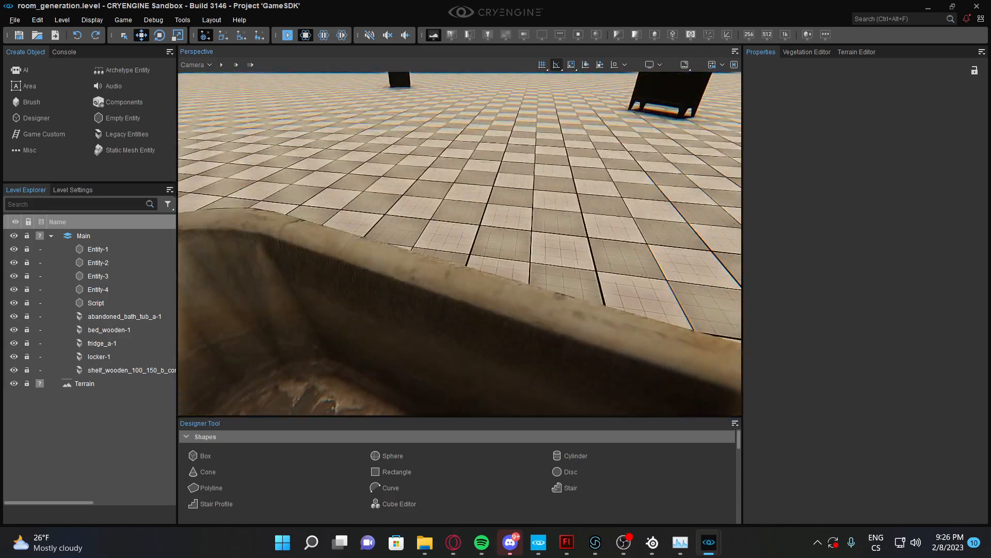
pyautogui.press('s')
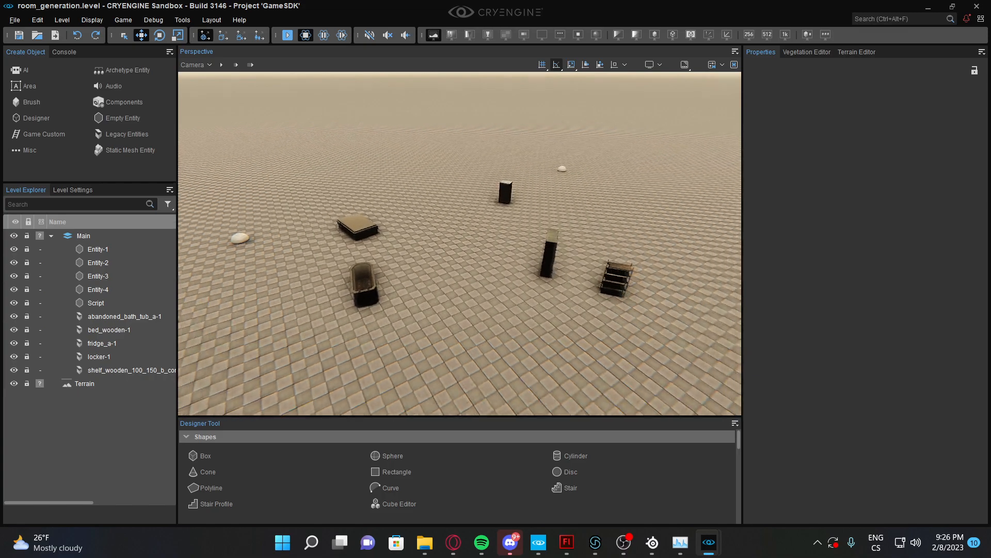
pyautogui.hotkey('ctrl', 'p')
pyautogui.hotkey('ctrl', 'p')
pyautogui.press('s')
pyautogui.press('s')
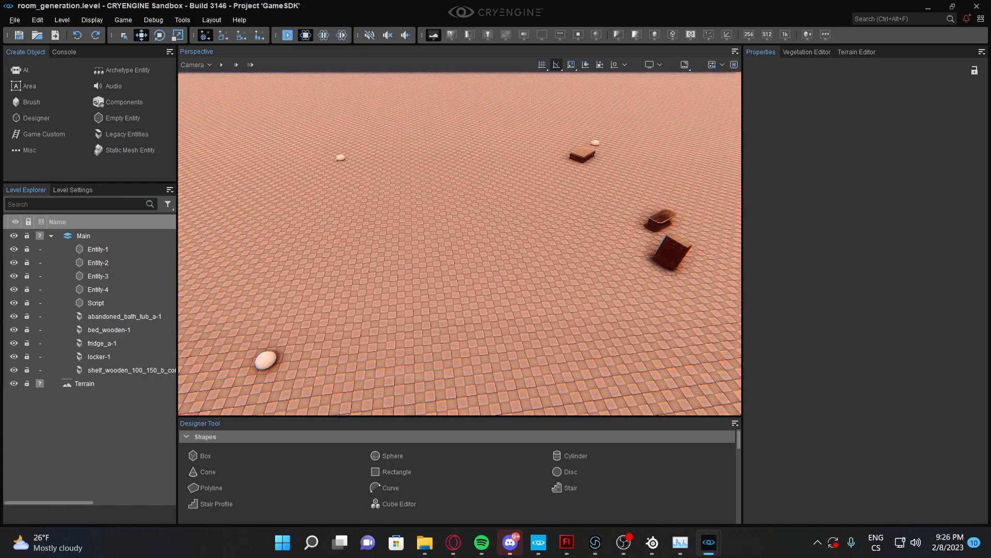